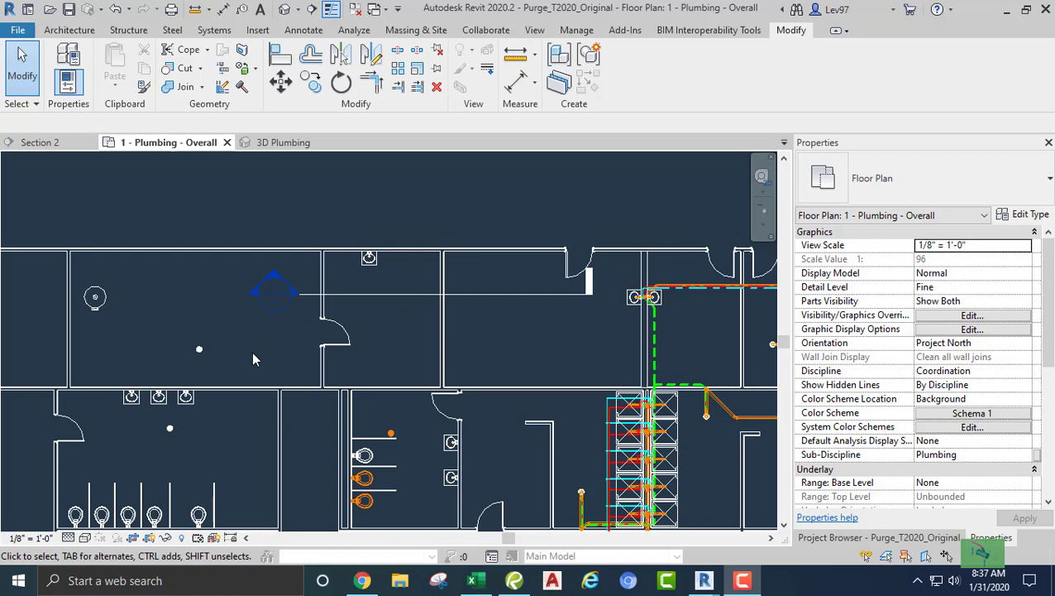
Examine the restroom fixtures and the existing piping on the plumbing floor plan.
{"action": "middle_click_drag", "start_coordinate": [281, 375], "coordinate": [243, 309]}
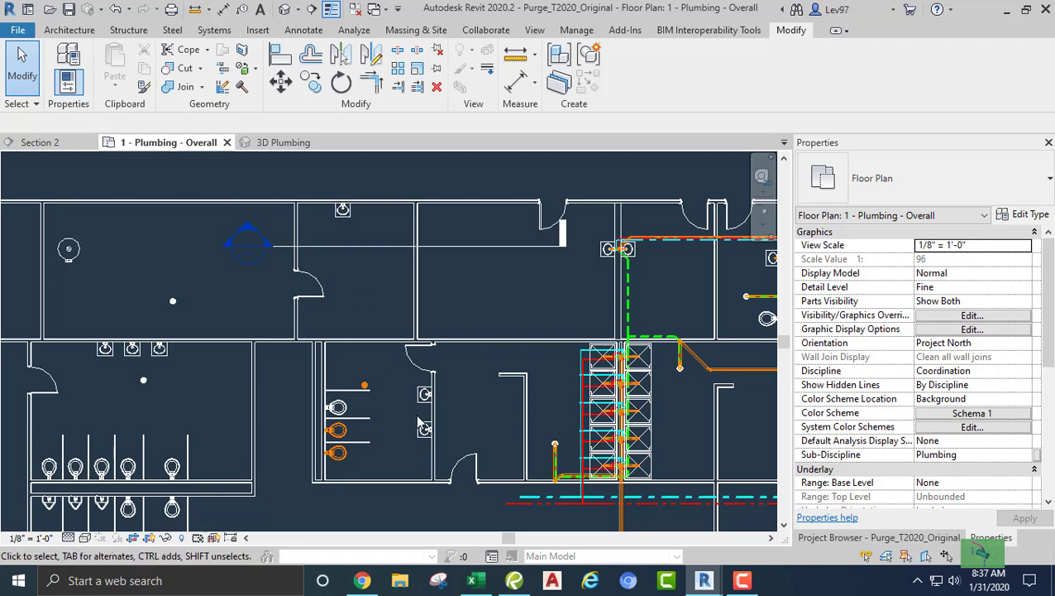
{"action": "middle_click_drag", "start_coordinate": [421, 424], "coordinate": [430, 377]}
{"action": "scroll", "coordinate": [396, 365], "scroll_direction": "up", "scroll_amount": 3}
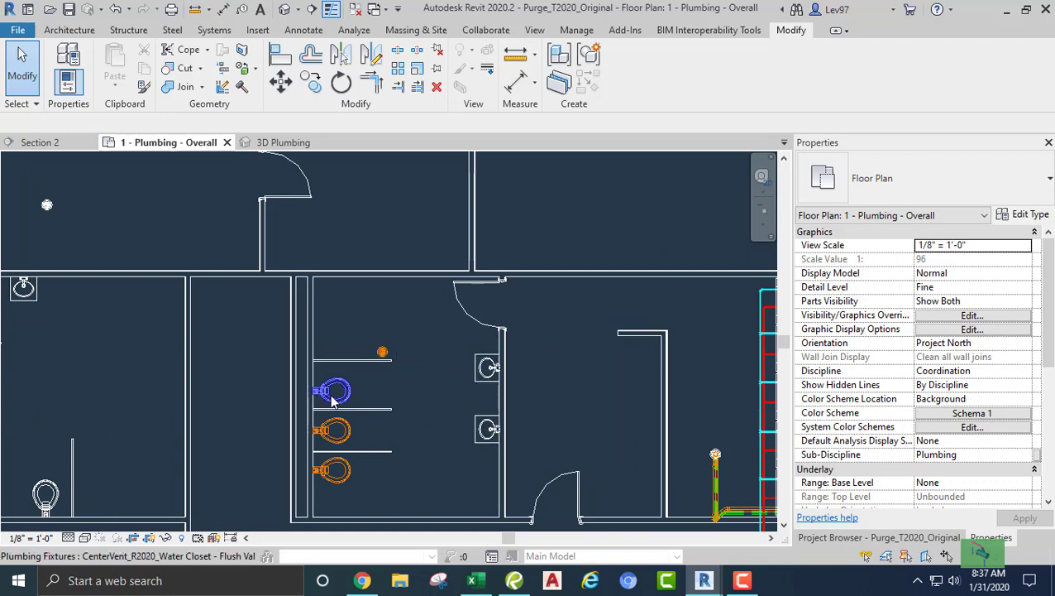
{"action": "scroll", "coordinate": [358, 426], "scroll_direction": "down", "scroll_amount": 2}
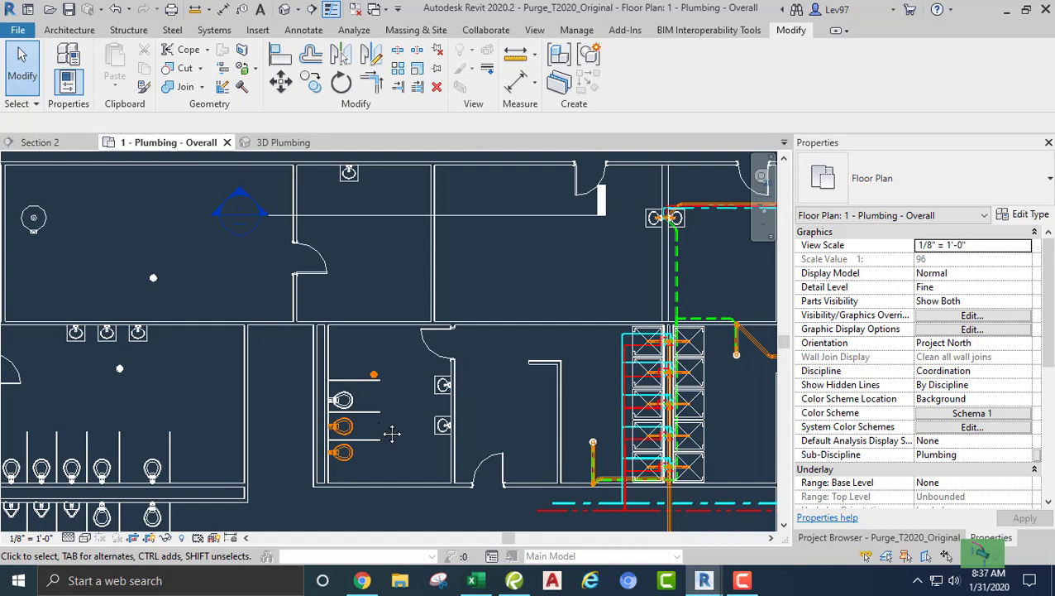
{"action": "middle_click_drag", "start_coordinate": [392, 433], "coordinate": [420, 400]}
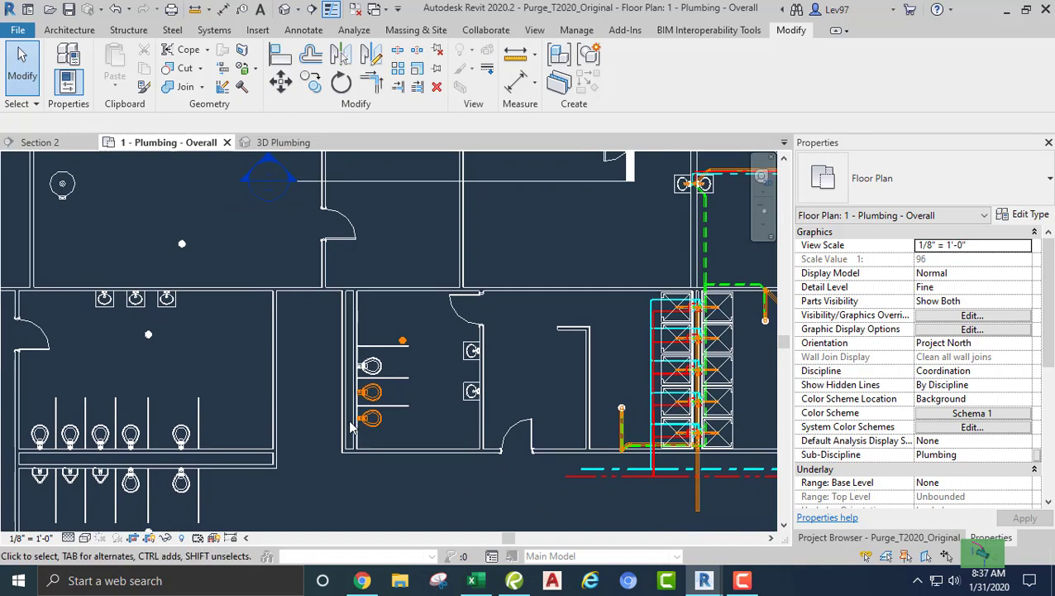
{"action": "middle_click_drag", "start_coordinate": [351, 427], "coordinate": [364, 404]}
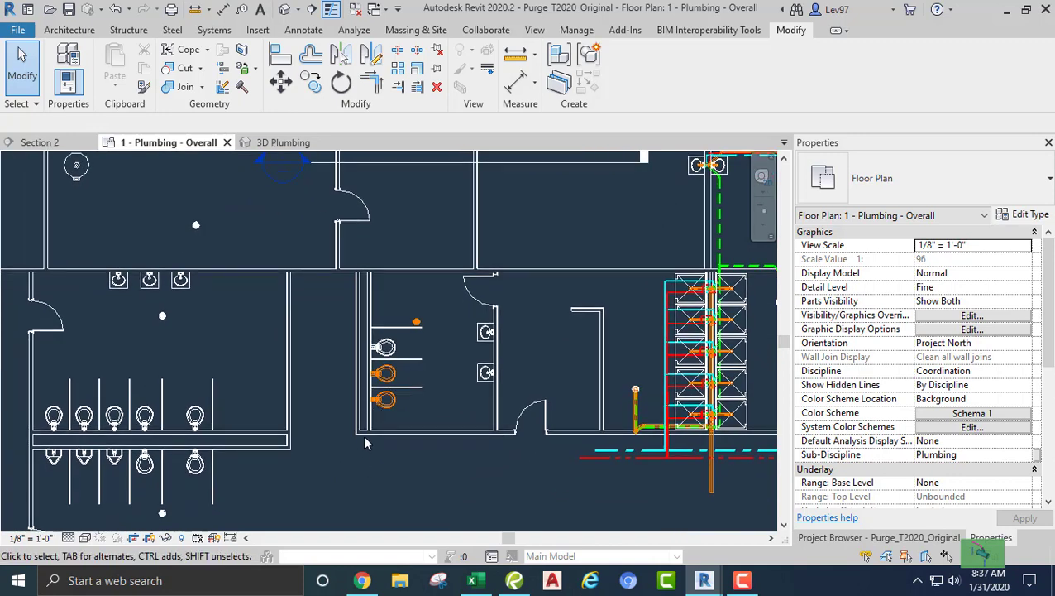
{"action": "middle_click_drag", "start_coordinate": [366, 464], "coordinate": [372, 404]}
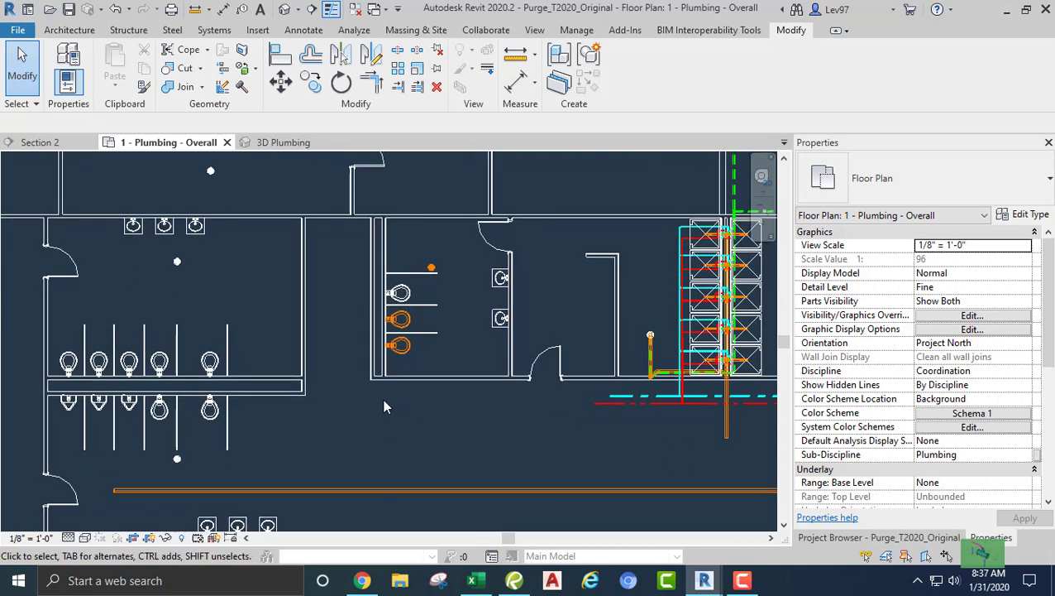
{"action": "middle_click_drag", "start_coordinate": [376, 339], "coordinate": [375, 513]}
{"action": "middle_click_drag", "start_coordinate": [418, 302], "coordinate": [420, 392]}
Rotate the horizontal building section line 90° about a point on the line near the wall-mounted lavatory.
{"action": "left_click", "coordinate": [421, 381]}
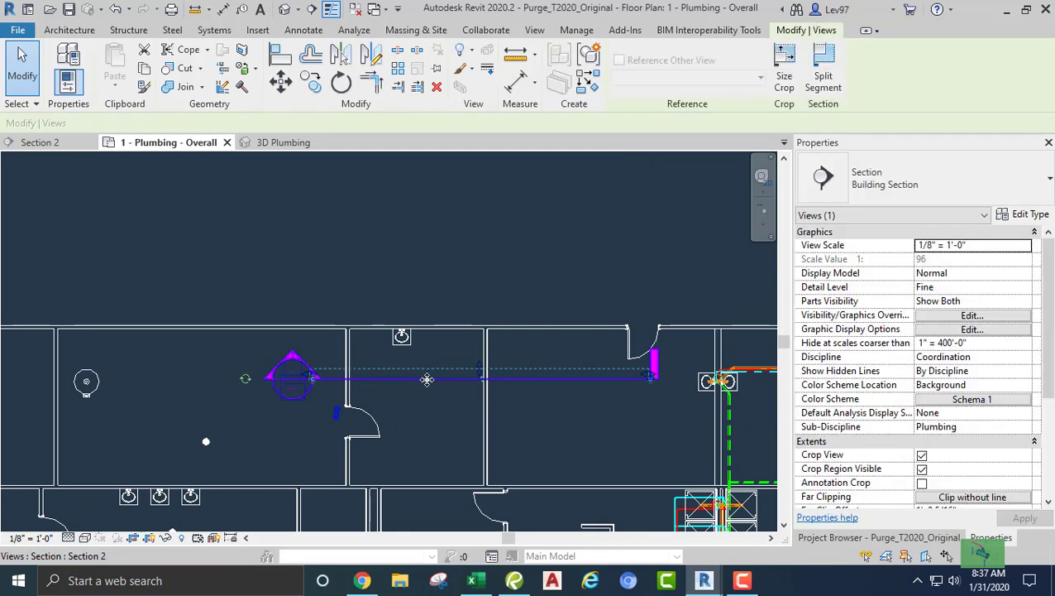
{"action": "middle_click_drag", "start_coordinate": [396, 394], "coordinate": [438, 446]}
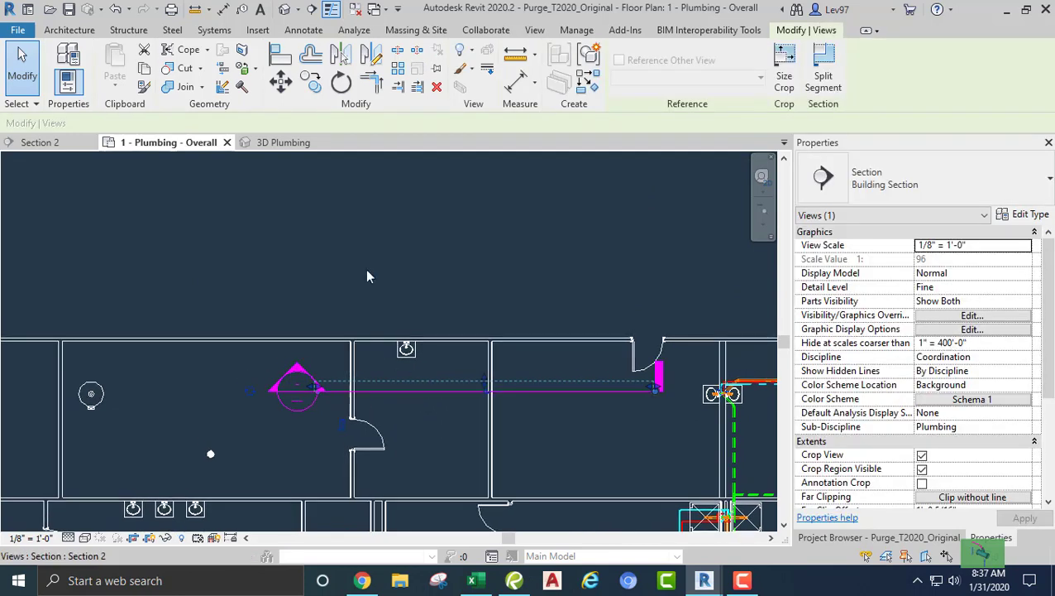
{"action": "left_click", "coordinate": [342, 83]}
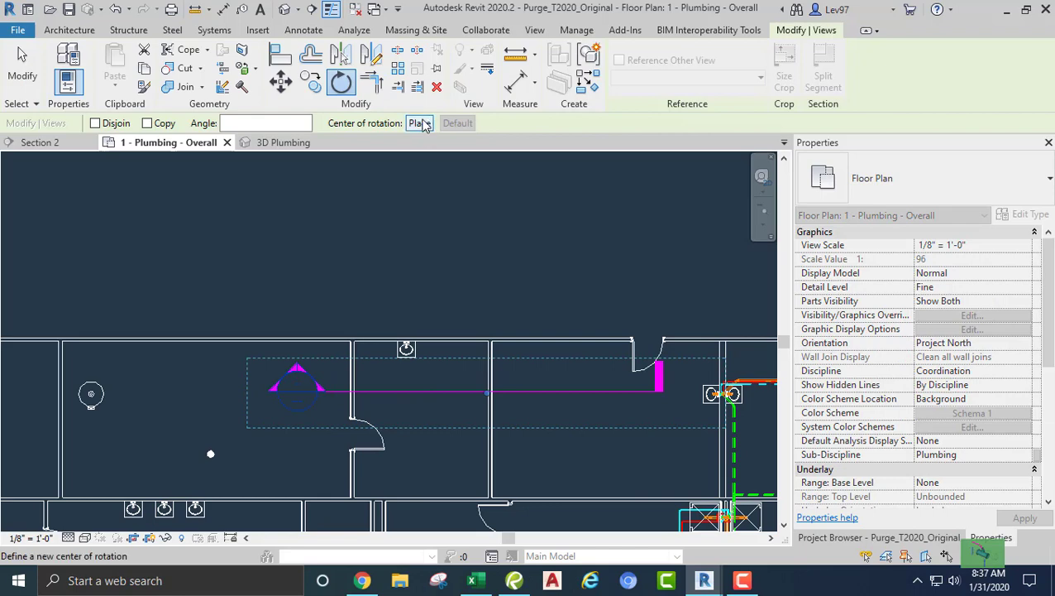
{"action": "left_click", "coordinate": [421, 124]}
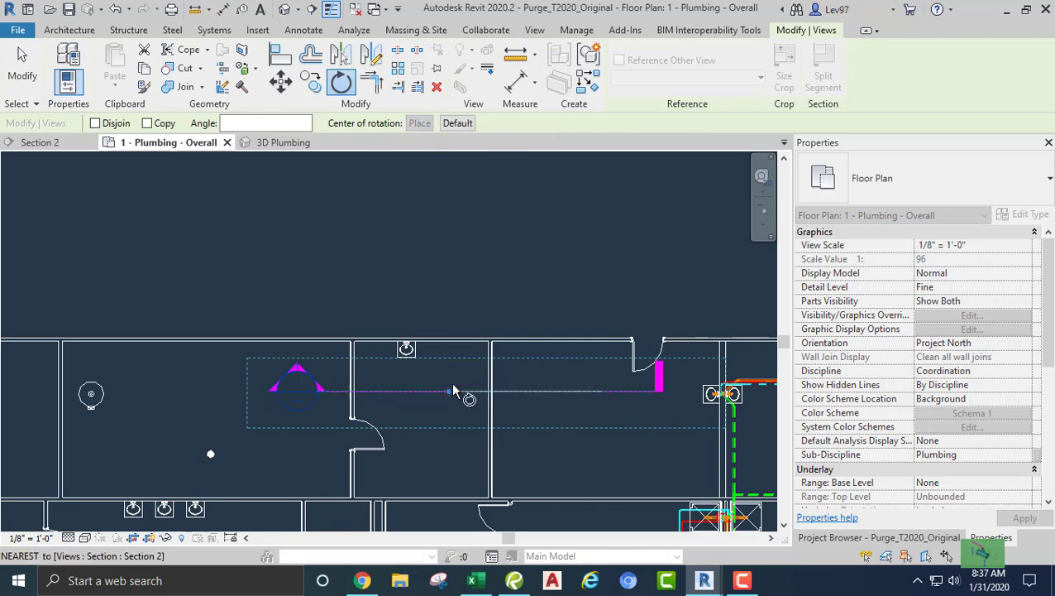
{"action": "left_click", "coordinate": [449, 391]}
{"action": "left_click", "coordinate": [451, 298]}
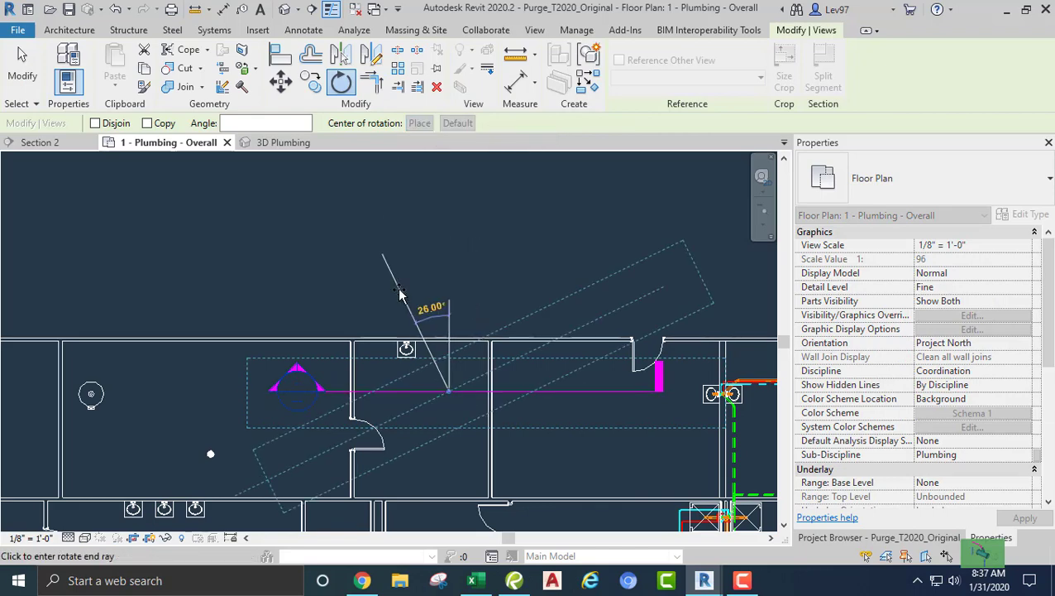
{"action": "type", "text": "90"}
{"action": "key", "text": "Return"}
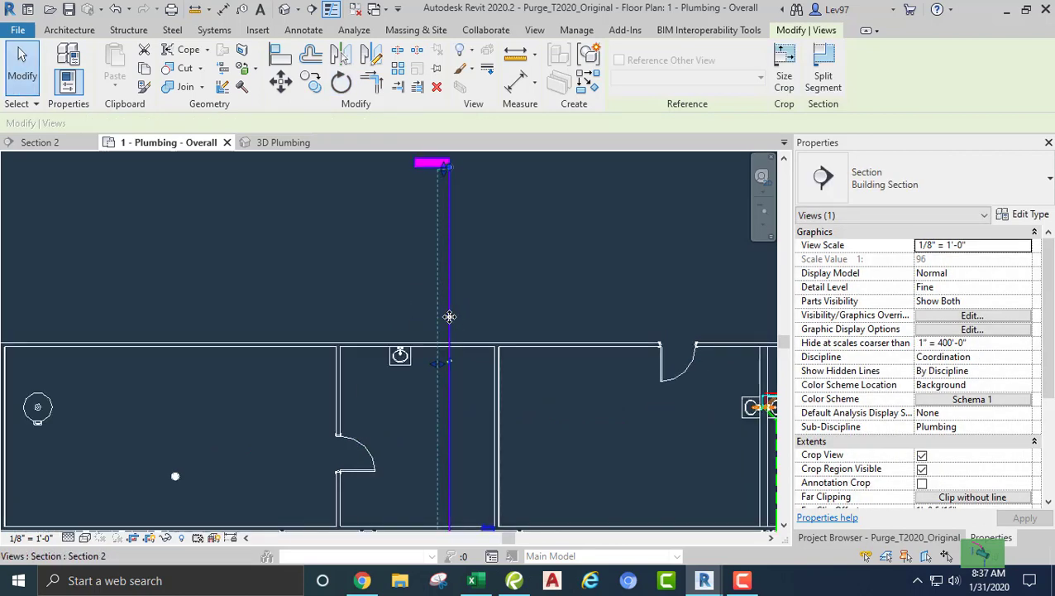
Move the section line sideways so it runs beside the upper-wall lavatory, and open the Section 2 view.
{"action": "left_click_drag", "start_coordinate": [447, 306], "coordinate": [408, 288]}
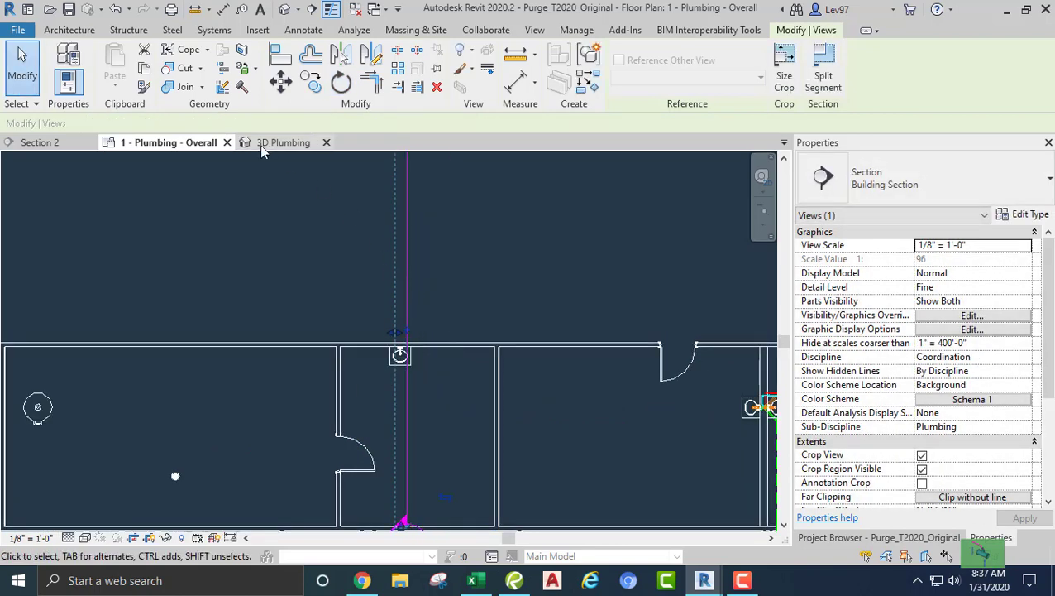
{"action": "left_click", "coordinate": [58, 143]}
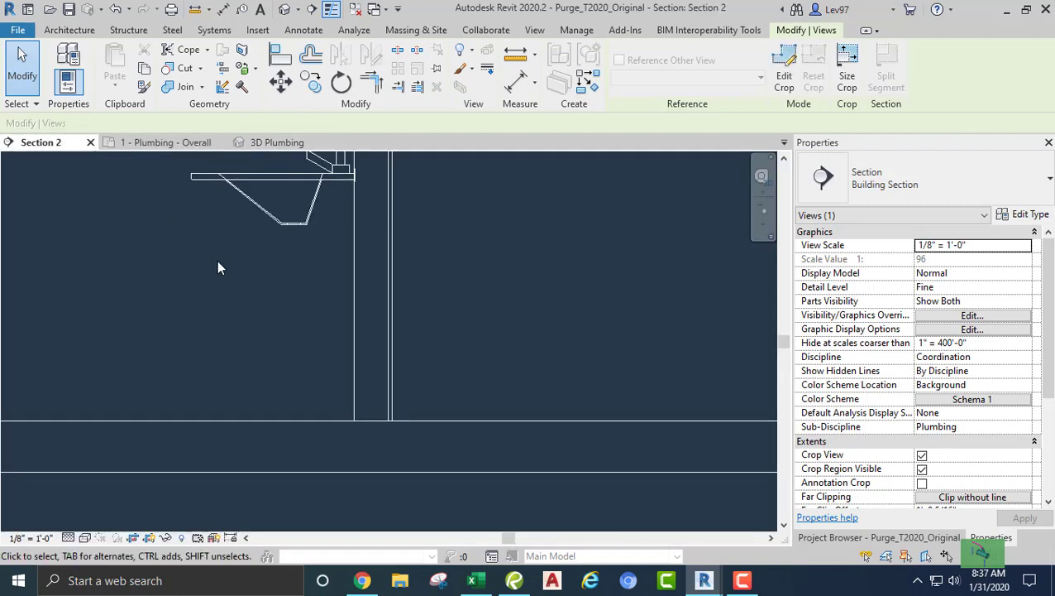
{"action": "middle_click_drag", "start_coordinate": [277, 365], "coordinate": [284, 387]}
With slope off, draw a 1 1/2" sanitary pipe from the lavatory drain down to elevation 1' 6" and horizontally into the wall.
{"action": "left_click", "coordinate": [258, 251]}
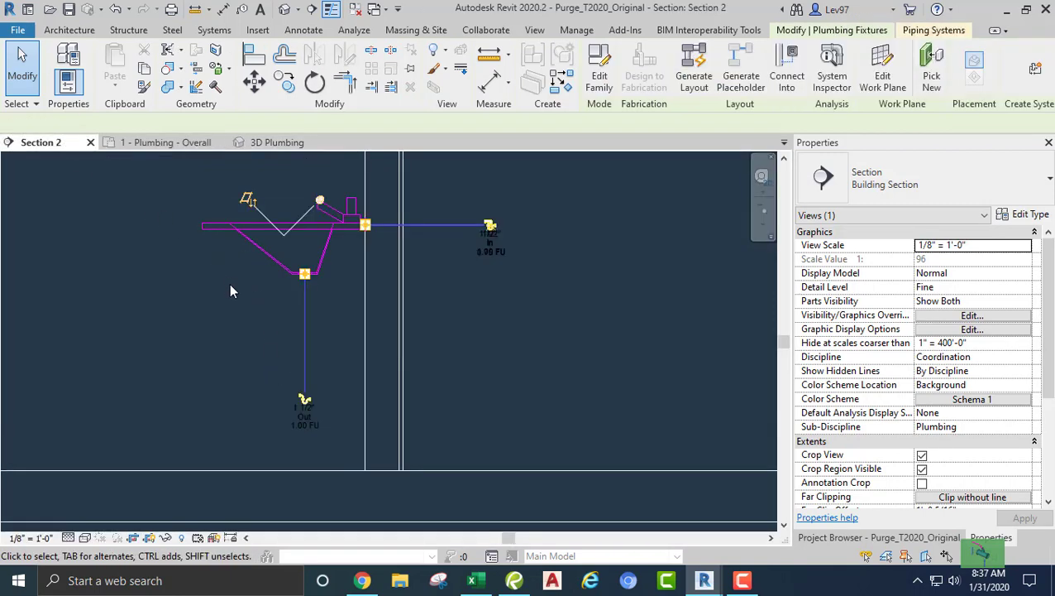
{"action": "left_click", "coordinate": [304, 405]}
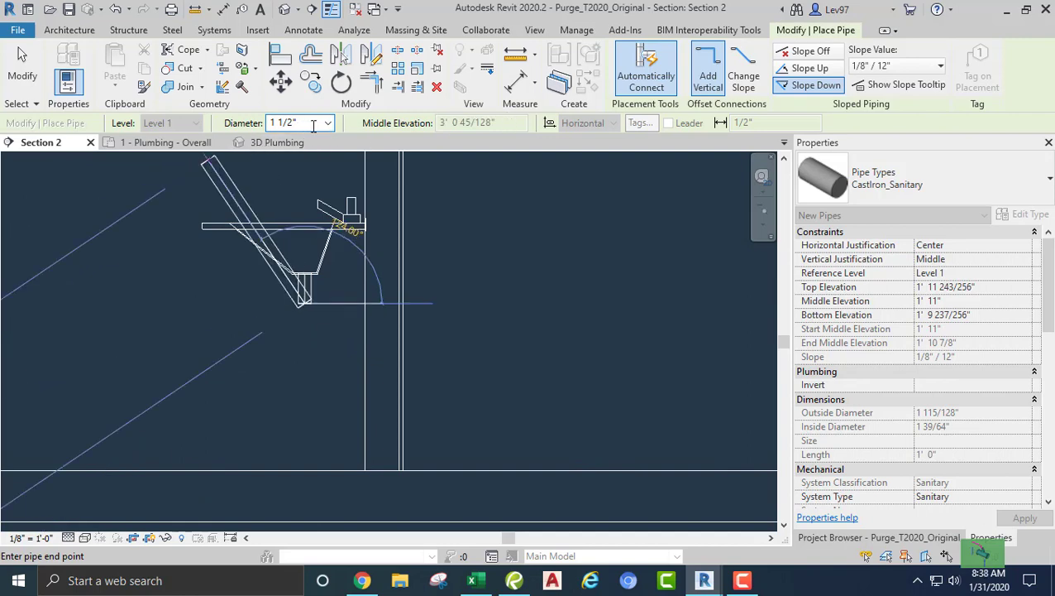
{"action": "left_click", "coordinate": [802, 53]}
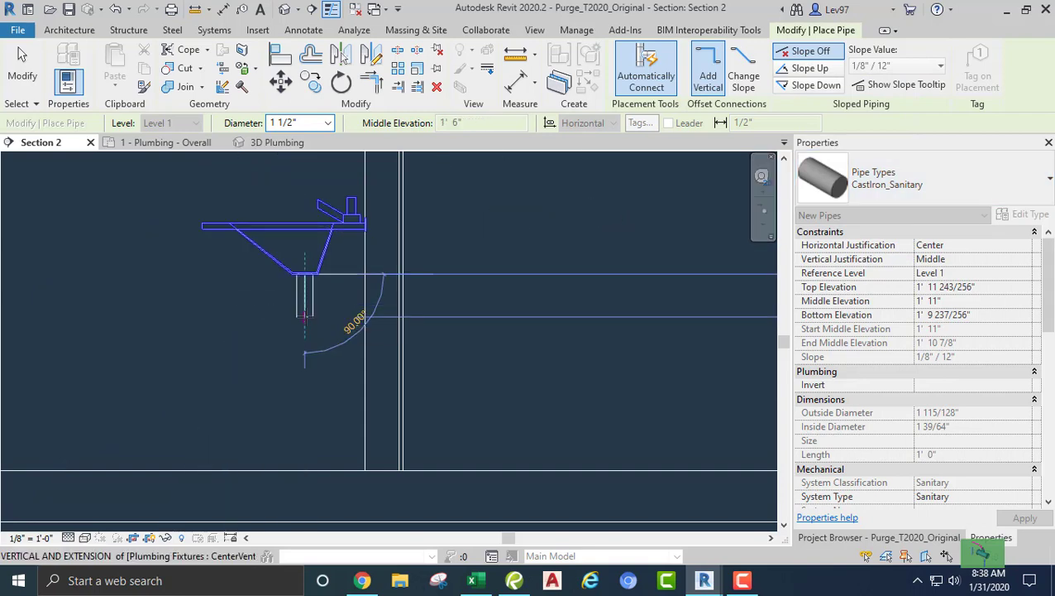
{"action": "left_click", "coordinate": [304, 316]}
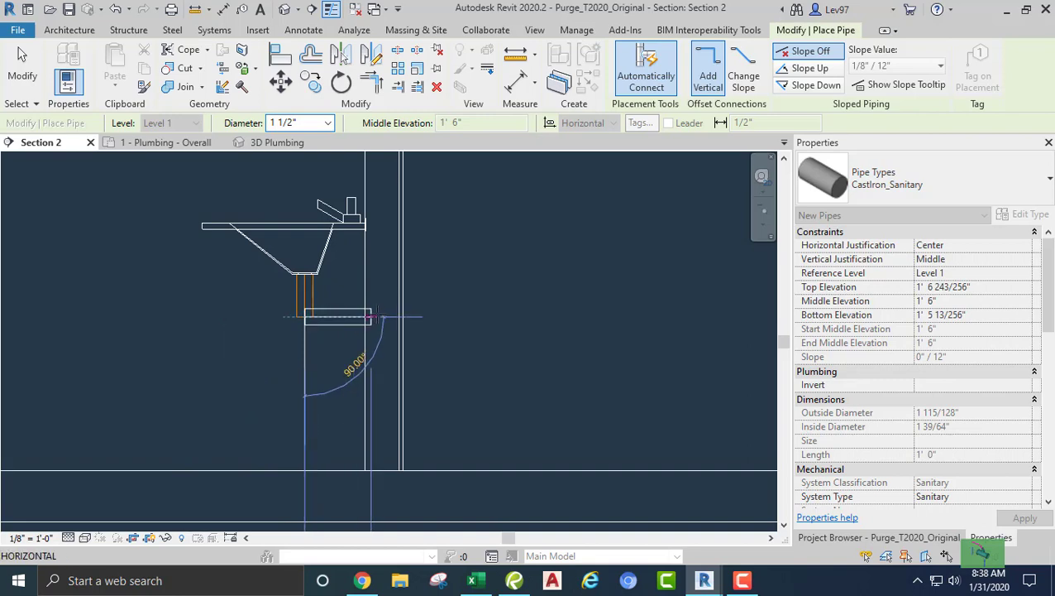
{"action": "left_click", "coordinate": [383, 316]}
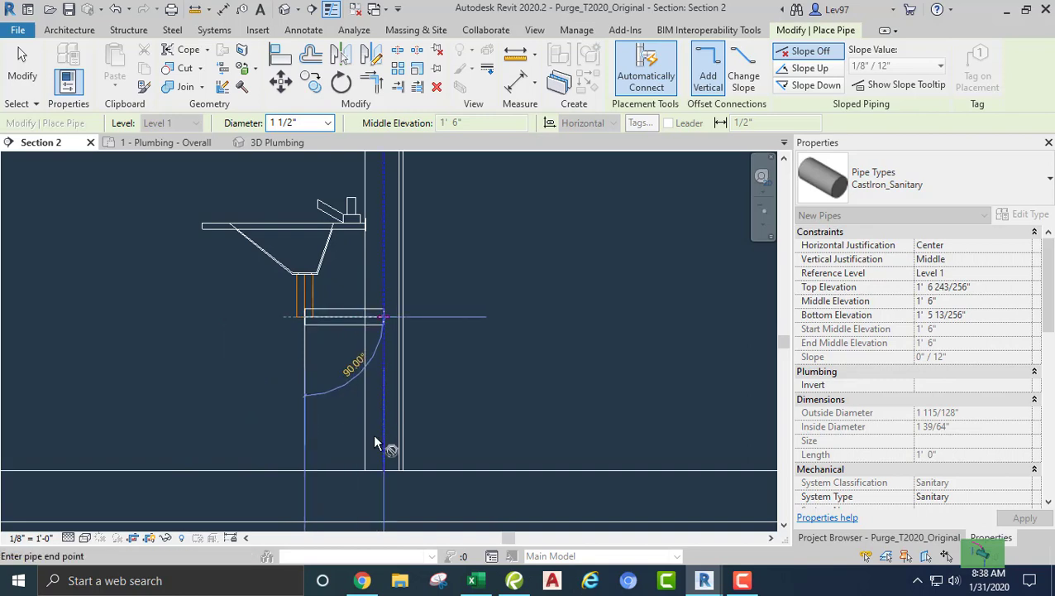
Continue the drain pipe vertically inside the wall through the floor slab to elevation -0' 10 1/2".
{"action": "middle_click_drag", "start_coordinate": [381, 448], "coordinate": [379, 339]}
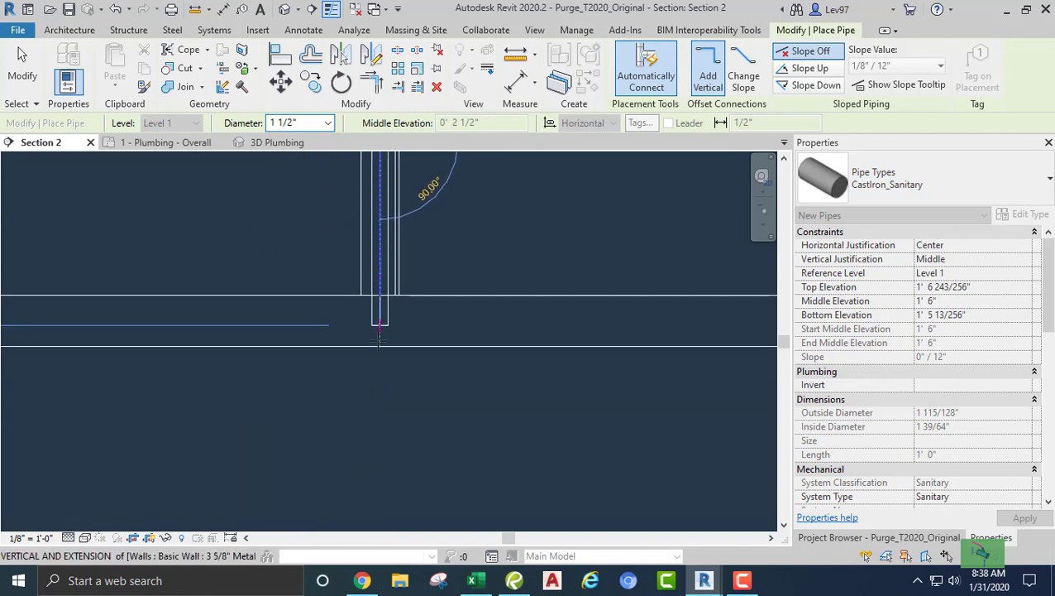
{"action": "left_click", "coordinate": [379, 385]}
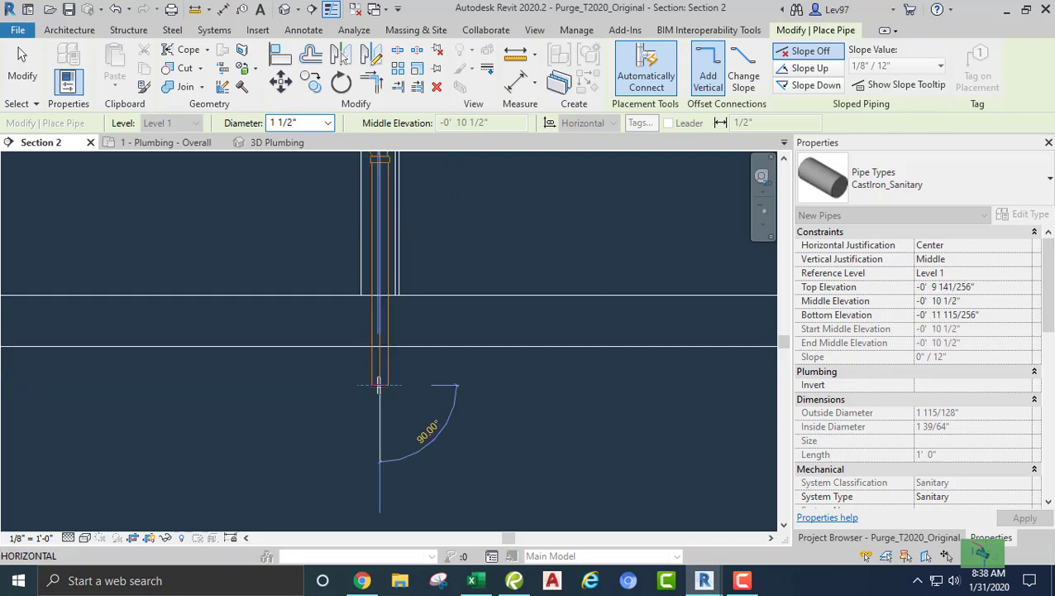
{"action": "key", "text": "Escape"}
{"action": "key", "text": "Escape"}
Set the diameter of the vertical drain pipe in the wall to 2".
{"action": "scroll", "coordinate": [360, 405], "scroll_direction": "down", "scroll_amount": 1}
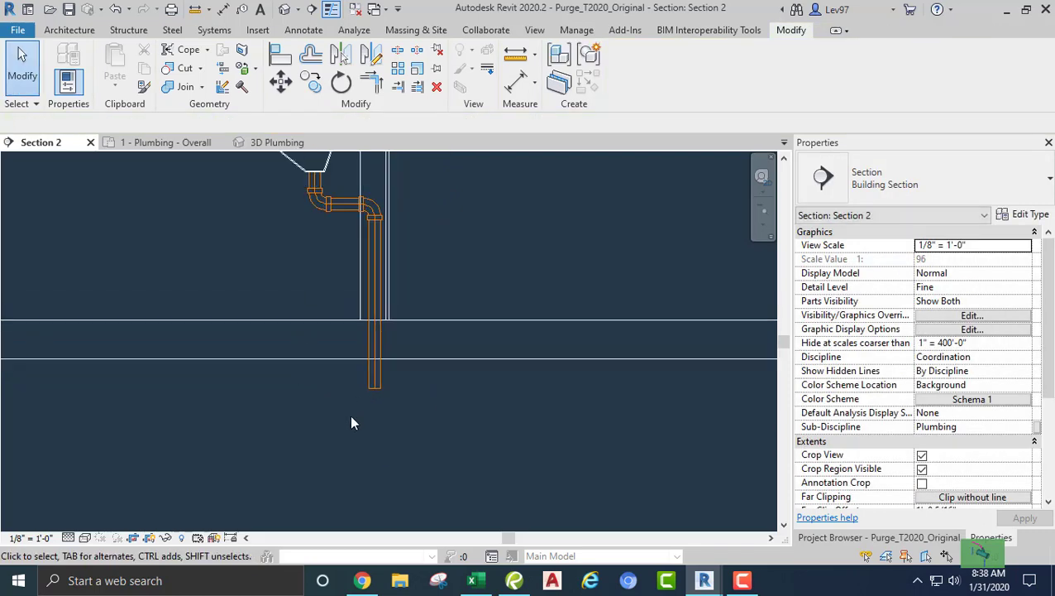
{"action": "left_click", "coordinate": [373, 383]}
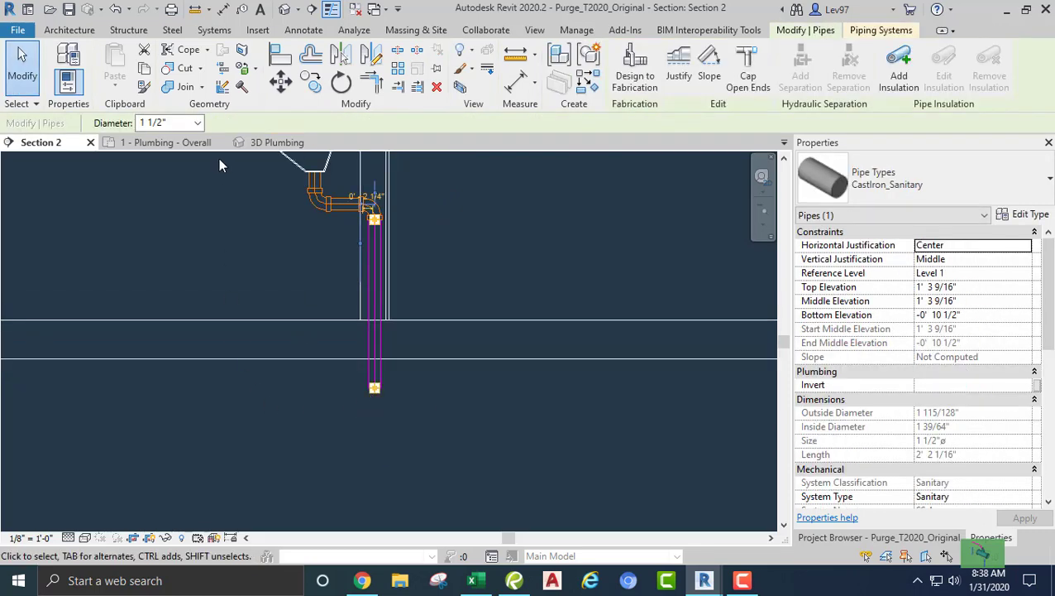
{"action": "left_click", "coordinate": [198, 122]}
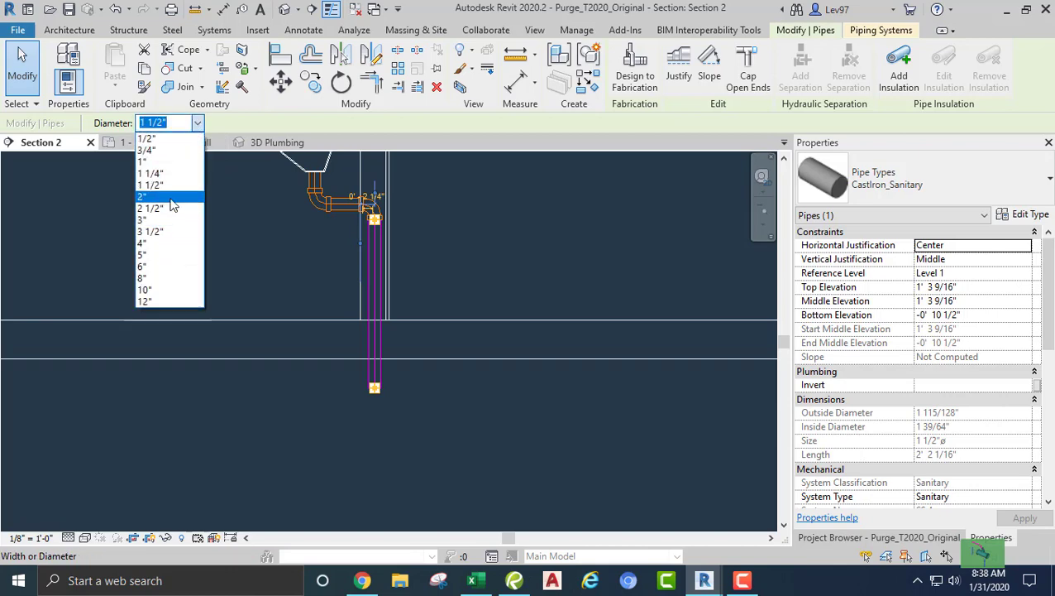
{"action": "left_click", "coordinate": [171, 205]}
{"action": "left_click", "coordinate": [224, 236]}
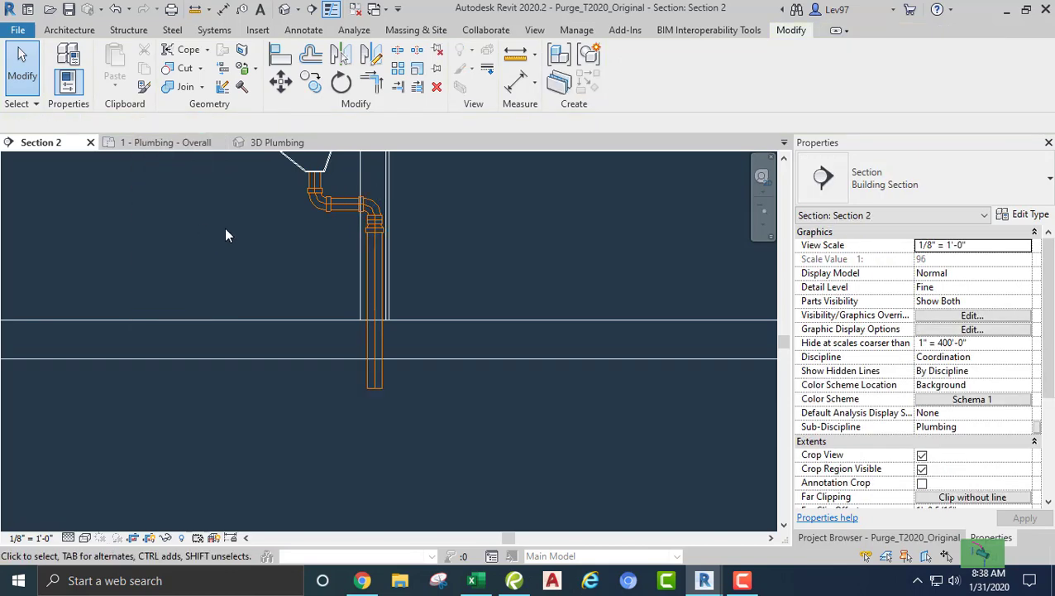
Change the bend directly below the lavatory to the R20_Trap P - PVC - Sch 40 - DWV Standard type.
{"action": "left_click", "coordinate": [324, 204]}
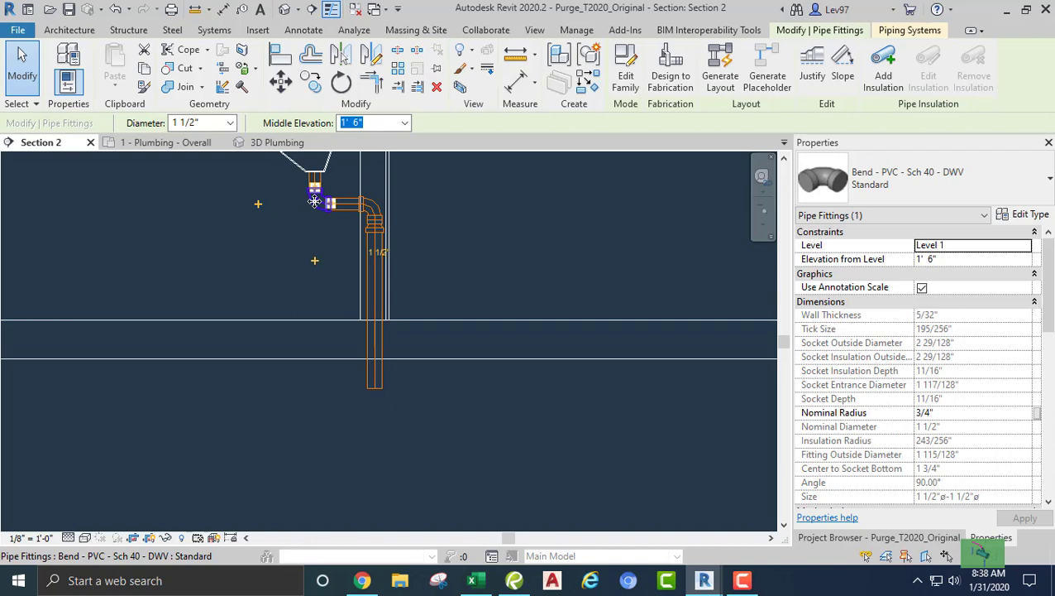
{"action": "left_click", "coordinate": [956, 206]}
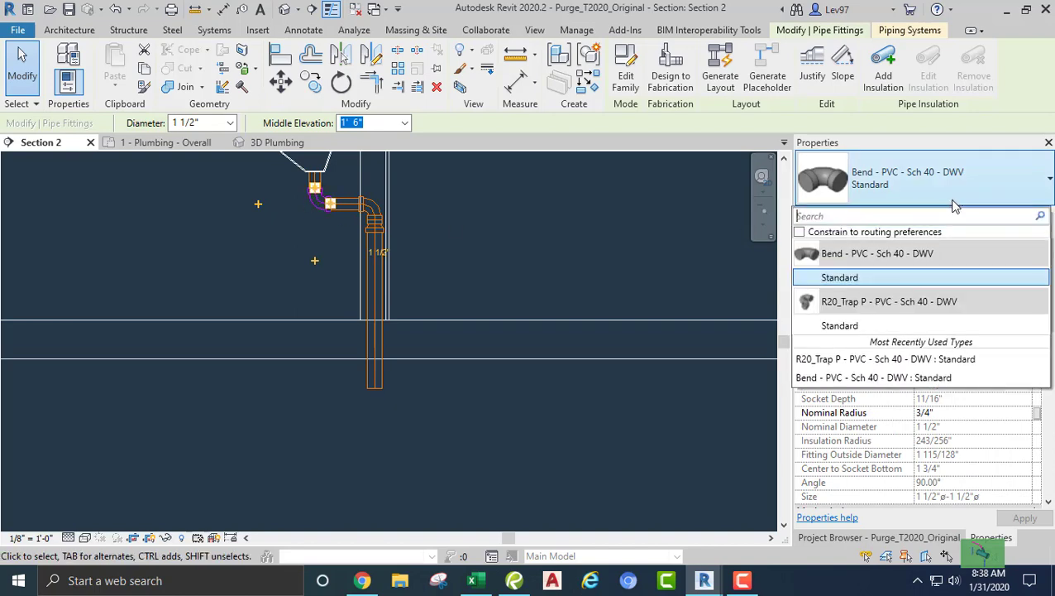
{"action": "left_click", "coordinate": [871, 325]}
{"action": "left_click", "coordinate": [276, 267]}
Raise the short horizontal pipe between the trap and the wall elbow closer to the lavatory.
{"action": "middle_click_drag", "start_coordinate": [274, 258], "coordinate": [291, 354]}
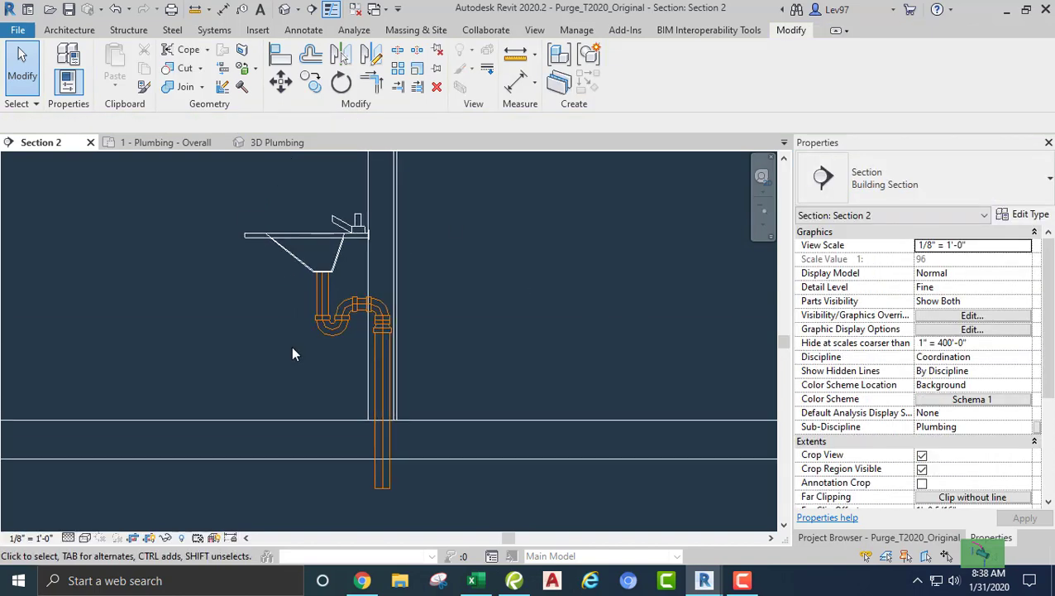
{"action": "scroll", "coordinate": [291, 354], "scroll_direction": "up", "scroll_amount": 2}
{"action": "left_click", "coordinate": [383, 302]}
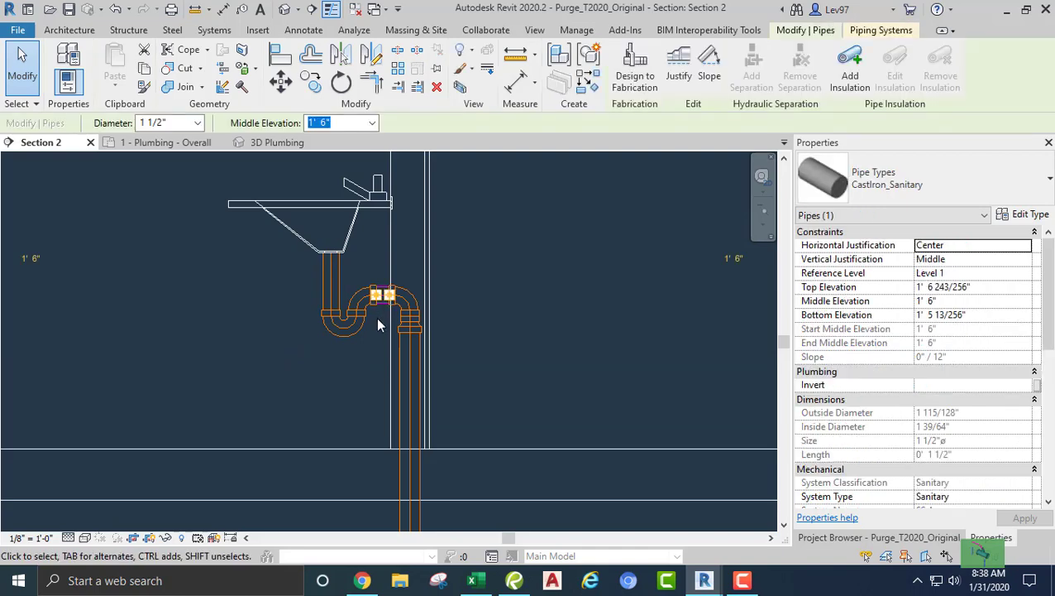
{"action": "mouse_move", "coordinate": [382, 301]}
{"action": "left_mouse_down"}
{"action": "mouse_move", "coordinate": [381, 349]}
{"action": "mouse_move", "coordinate": [376, 292]}
{"action": "left_mouse_up"}
{"action": "left_click", "coordinate": [295, 318]}
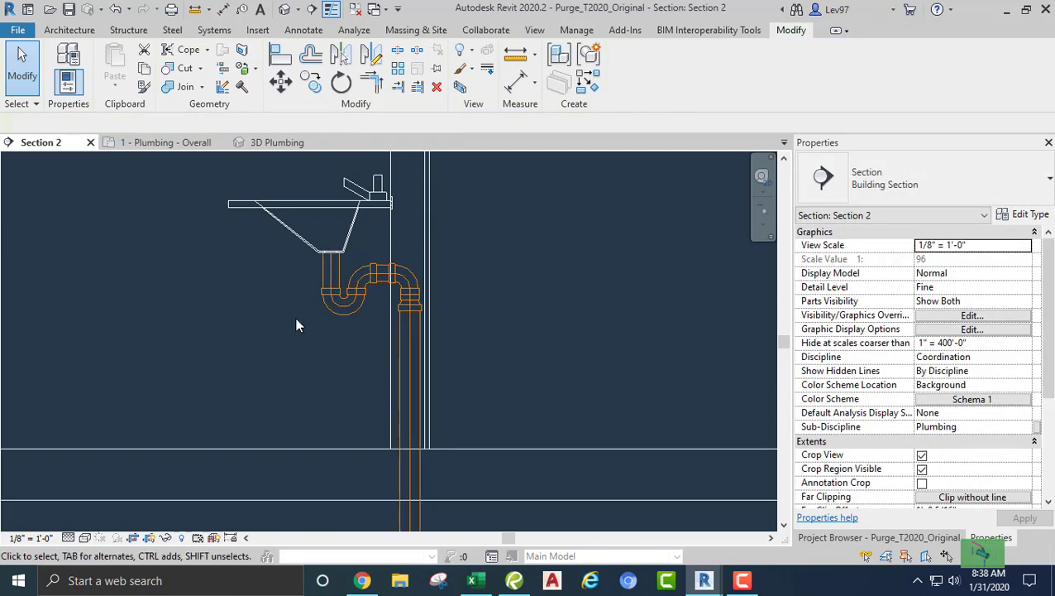
Draw a 2" pipe from the vertical drain's lower end in the 1 - Plumbing - Overall plan, running diagonally at 45° and sloping down 1/8" / 12".
{"action": "scroll", "coordinate": [293, 317], "scroll_direction": "down", "scroll_amount": 2}
{"action": "middle_click_drag", "start_coordinate": [293, 320], "coordinate": [301, 229]}
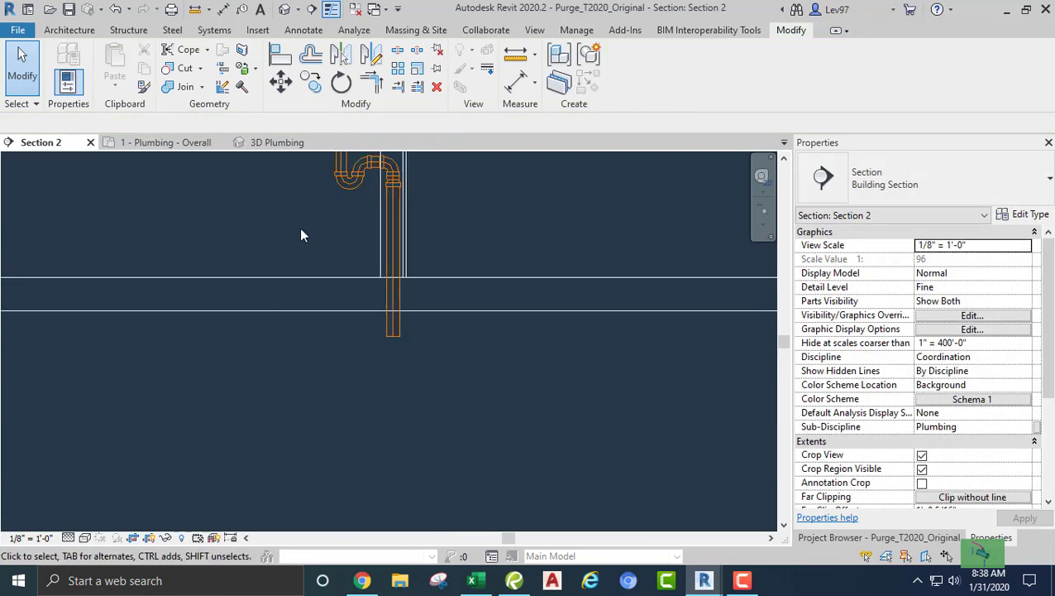
{"action": "left_click", "coordinate": [392, 334]}
{"action": "right_click", "coordinate": [394, 342]}
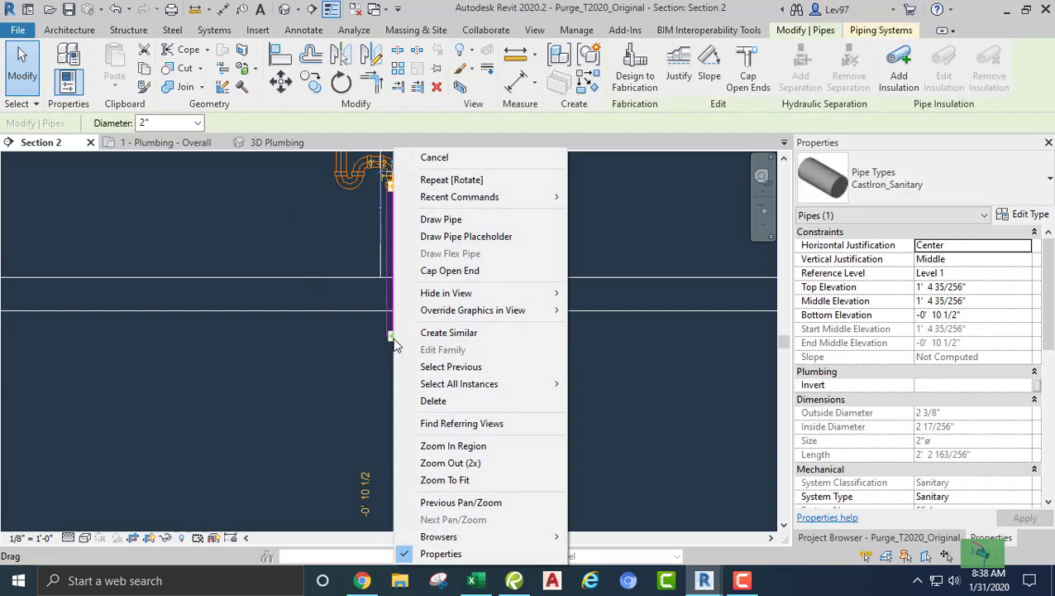
{"action": "left_click", "coordinate": [440, 220]}
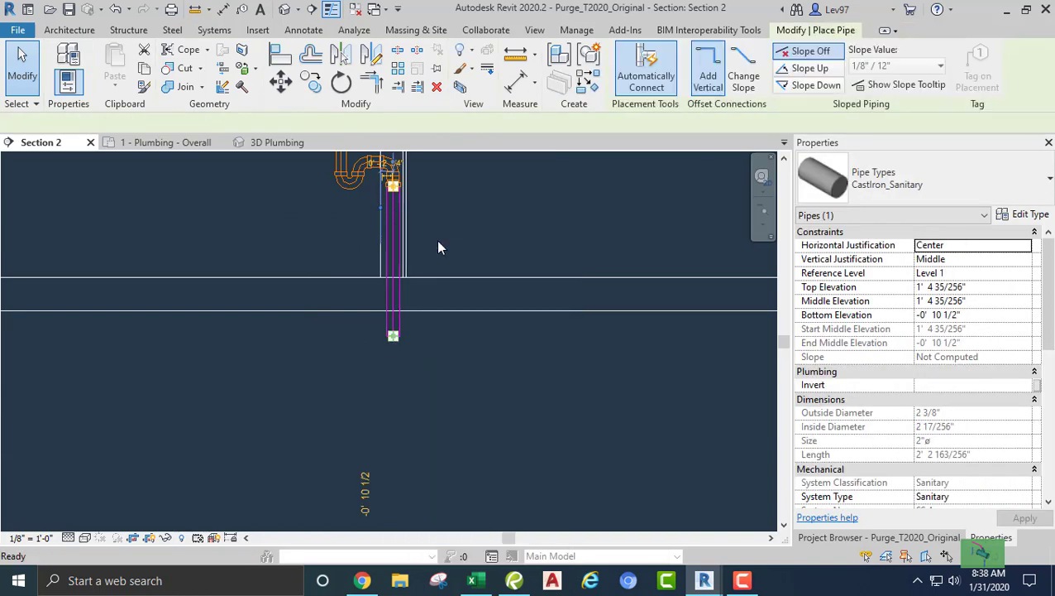
{"action": "left_click", "coordinate": [163, 143]}
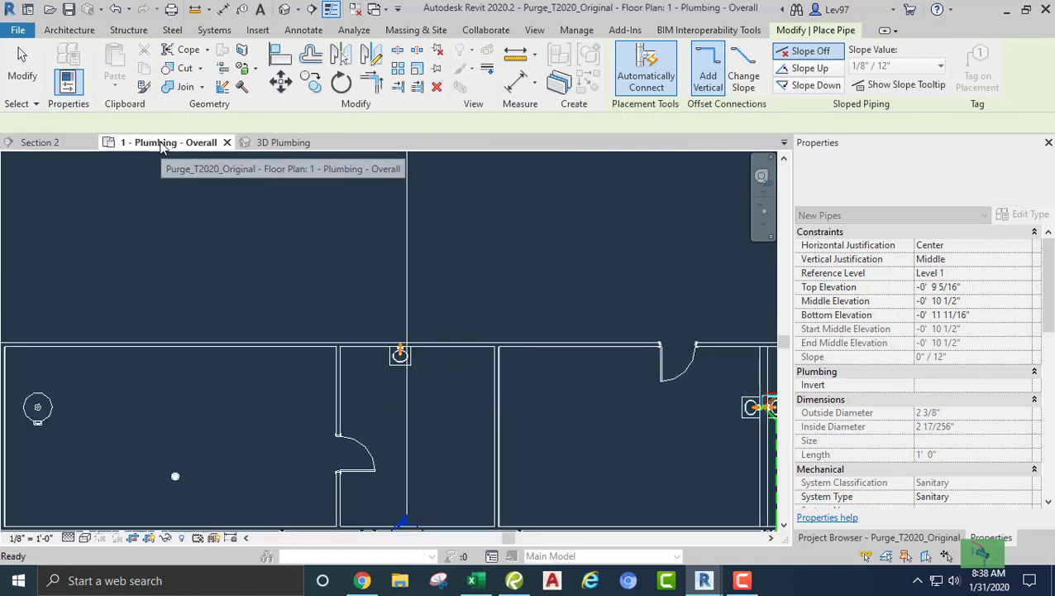
{"action": "scroll", "coordinate": [247, 296], "scroll_direction": "up", "scroll_amount": 1}
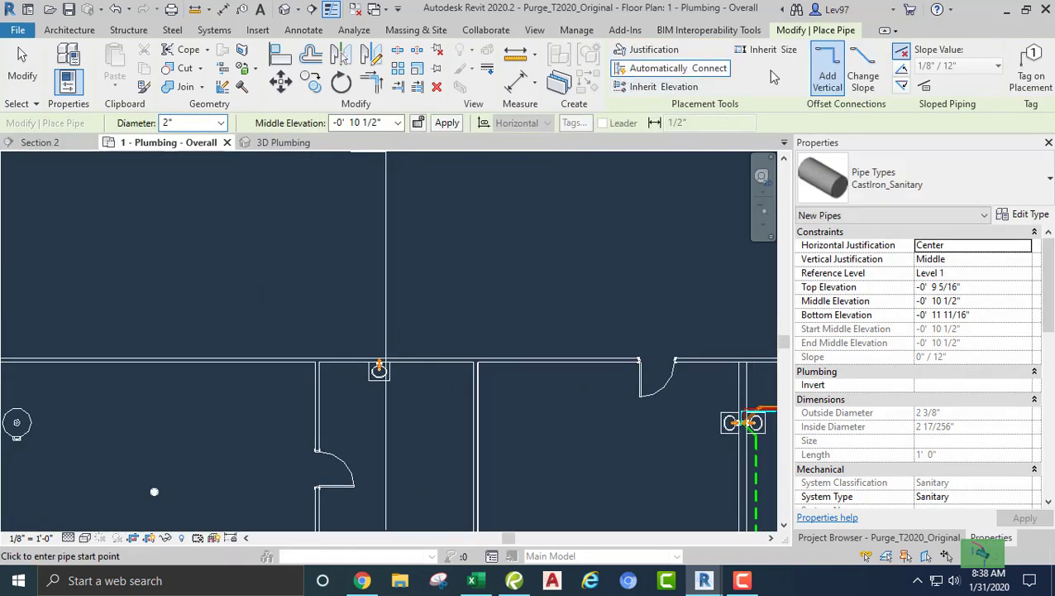
{"action": "left_click", "coordinate": [902, 88]}
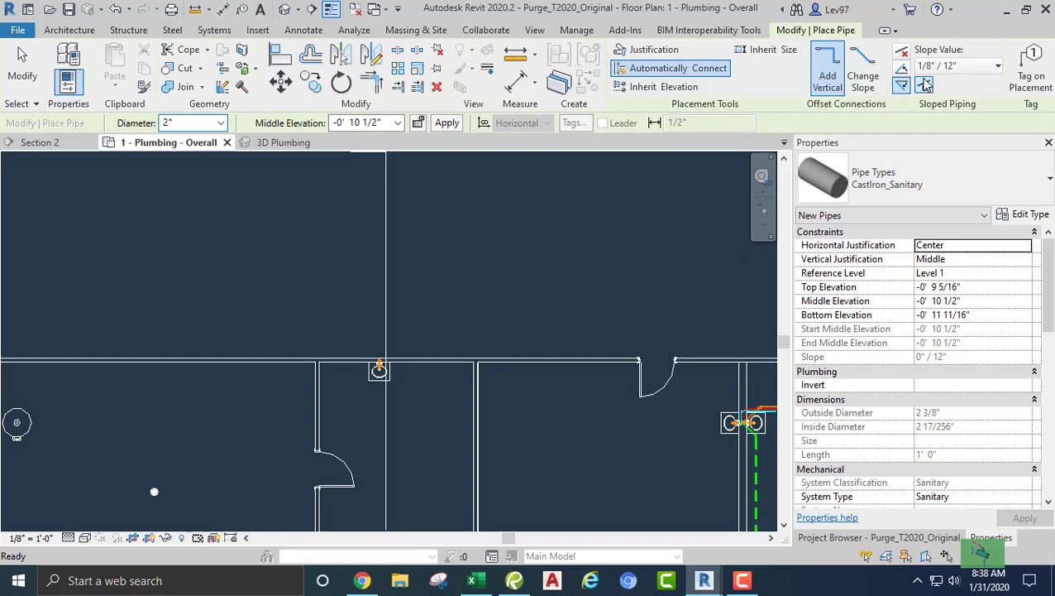
{"action": "scroll", "coordinate": [380, 359], "scroll_direction": "up", "scroll_amount": 8}
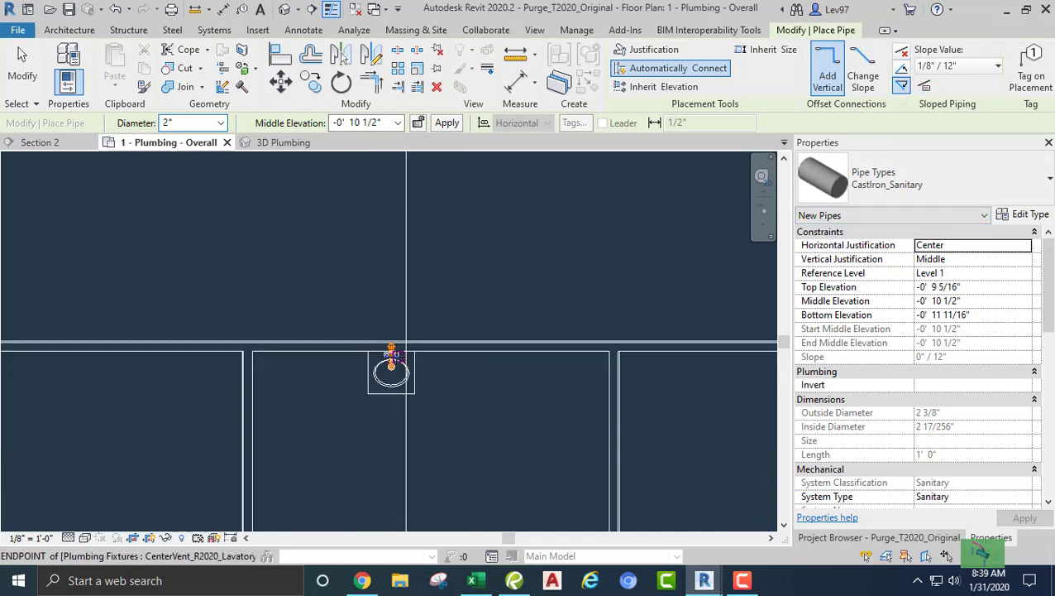
{"action": "scroll", "coordinate": [384, 329], "scroll_direction": "up", "scroll_amount": 1}
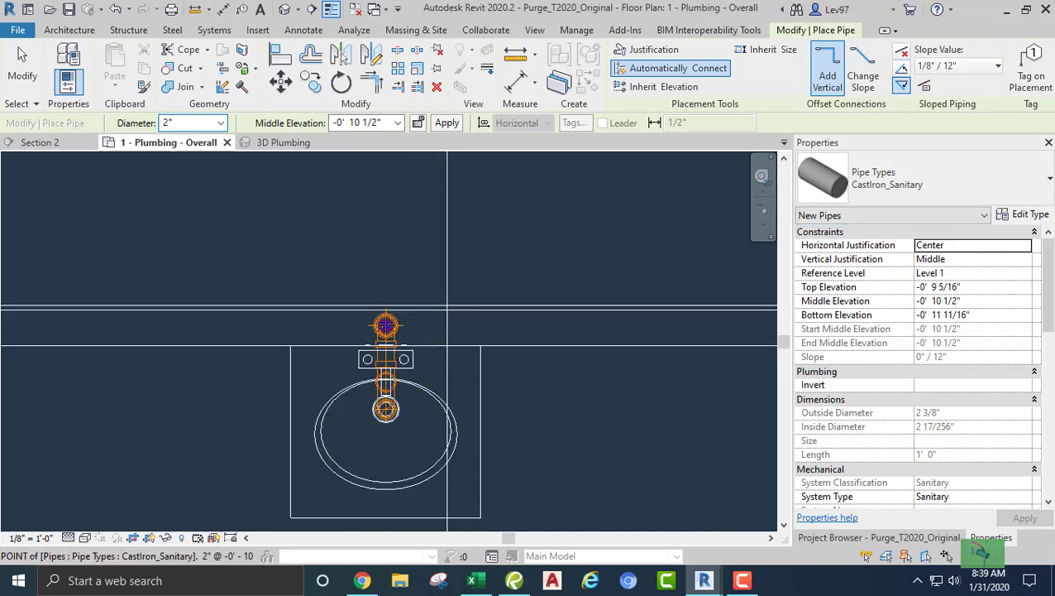
{"action": "left_click", "coordinate": [385, 330]}
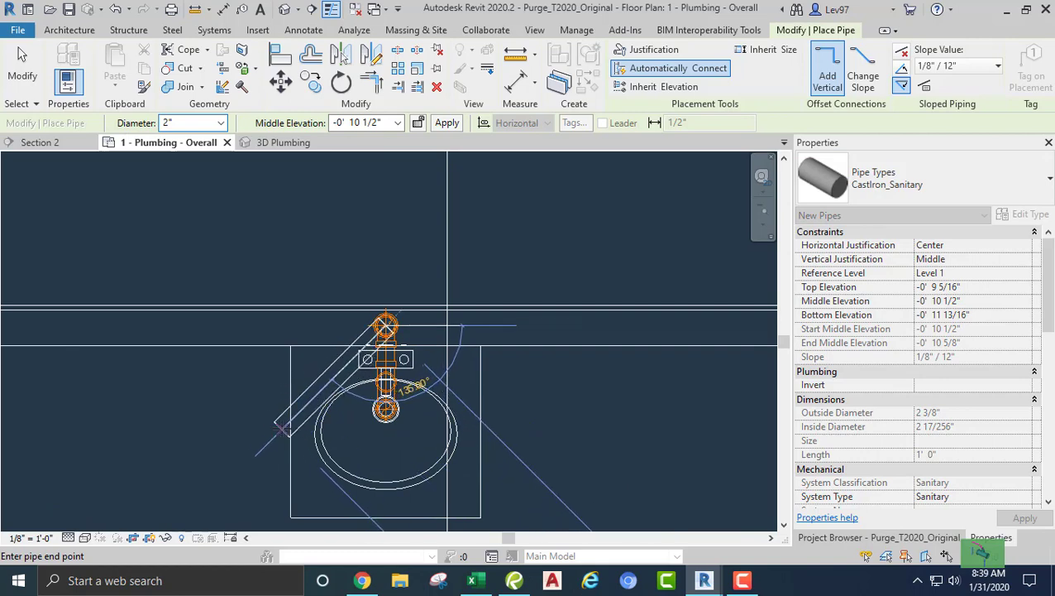
{"action": "left_click", "coordinate": [281, 428]}
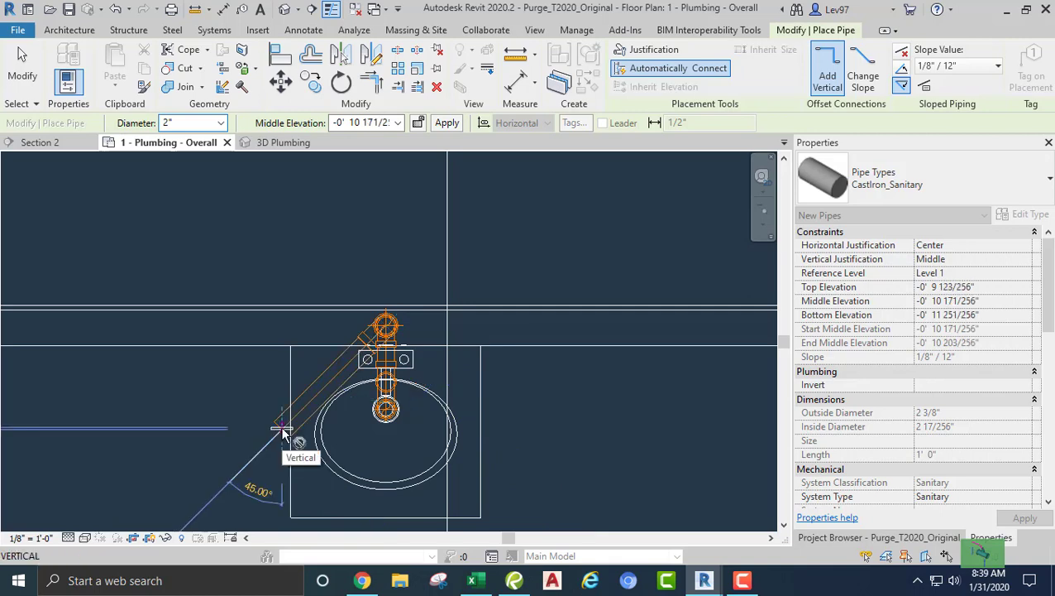
{"action": "key", "text": "Escape"}
{"action": "key", "text": "Escape"}
Draw a vertical detail line about 2' 9" long centred in the narrow pipe chase beside the restroom, crossing the wall above it.
{"action": "scroll", "coordinate": [278, 426], "scroll_direction": "down", "scroll_amount": 3}
{"action": "middle_click_drag", "start_coordinate": [271, 454], "coordinate": [406, 283]}
{"action": "scroll", "coordinate": [370, 318], "scroll_direction": "down", "scroll_amount": 3}
{"action": "scroll", "coordinate": [383, 344], "scroll_direction": "up", "scroll_amount": 2}
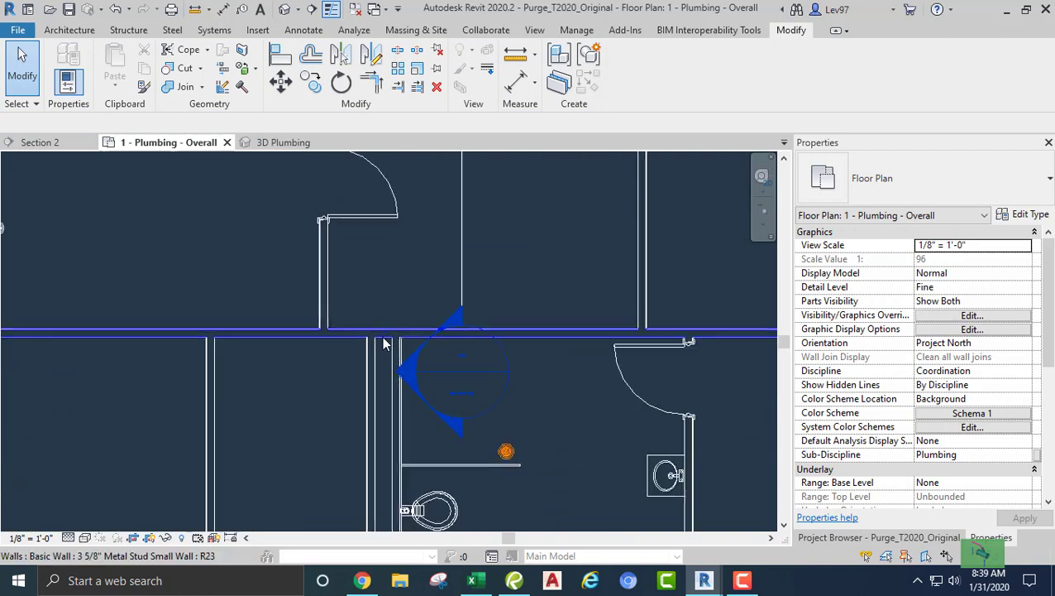
{"action": "scroll", "coordinate": [370, 377], "scroll_direction": "down", "scroll_amount": 1}
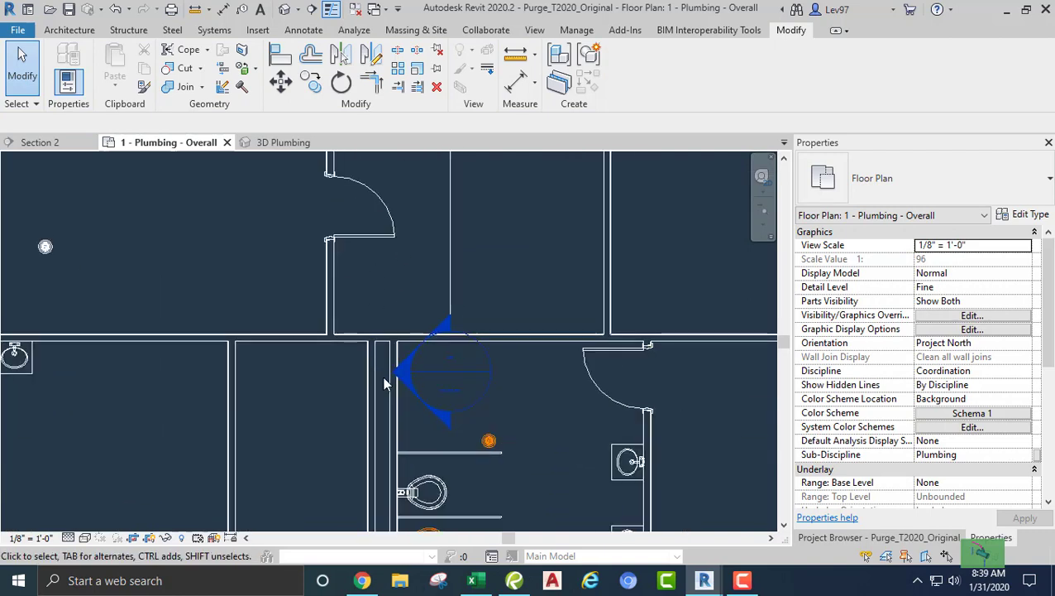
{"action": "mouse_move", "coordinate": [394, 414]}
{"action": "middle_mouse_down"}
{"action": "mouse_move", "coordinate": [392, 278]}
{"action": "mouse_move", "coordinate": [378, 426]}
{"action": "mouse_move", "coordinate": [382, 399]}
{"action": "middle_mouse_up"}
{"action": "key", "text": "l"}
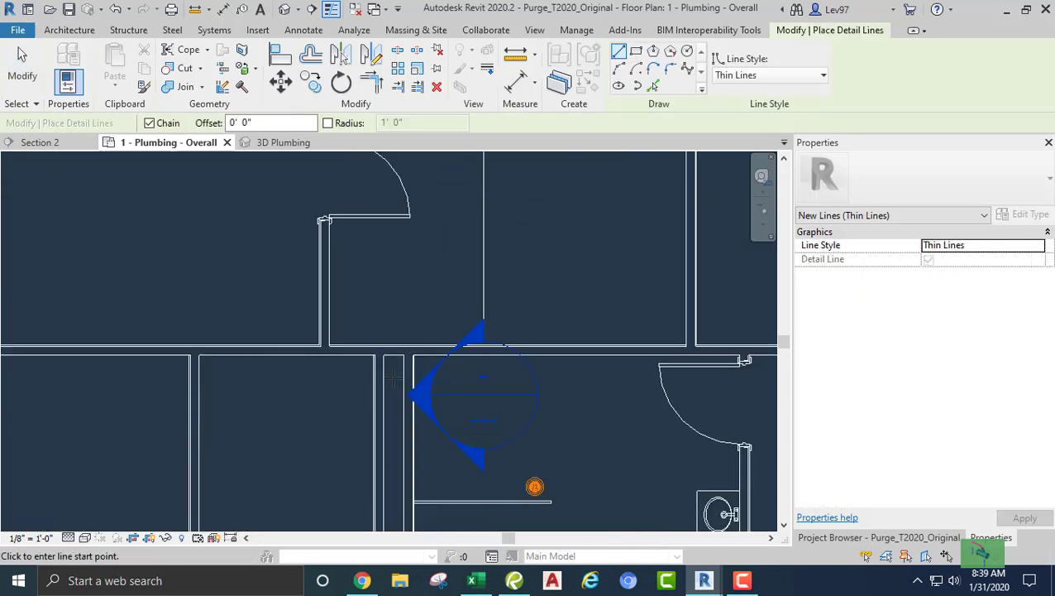
{"action": "left_click", "coordinate": [379, 381]}
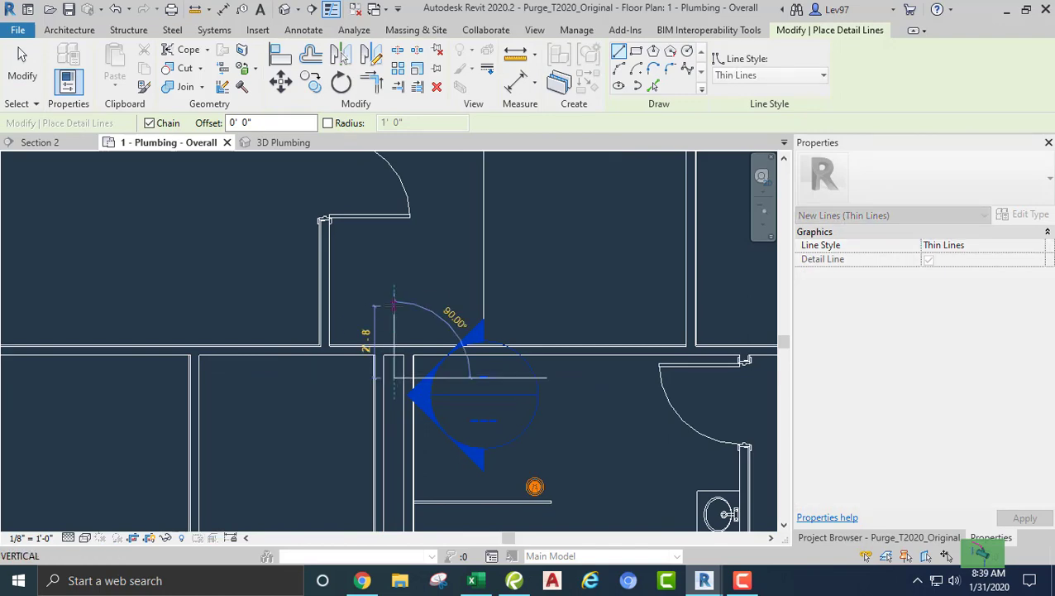
{"action": "key", "text": "Escape"}
{"action": "key", "text": "Escape"}
Extend the diagonal pipe below the lavatory to the alignment of the chase's detail line, and delete that line.
{"action": "middle_click_drag", "start_coordinate": [394, 306], "coordinate": [368, 380]}
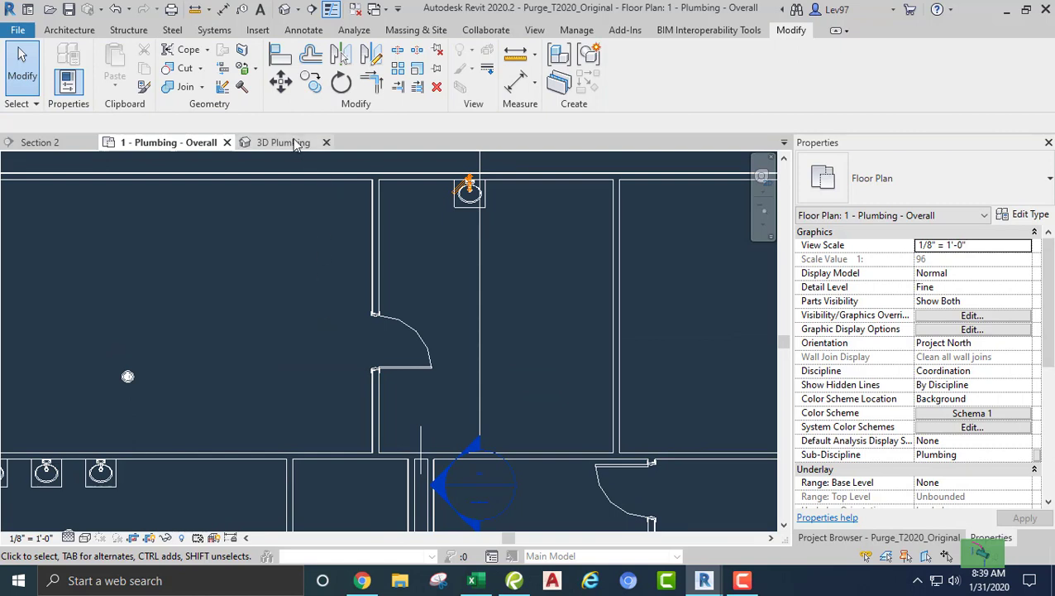
{"action": "left_click", "coordinate": [397, 88]}
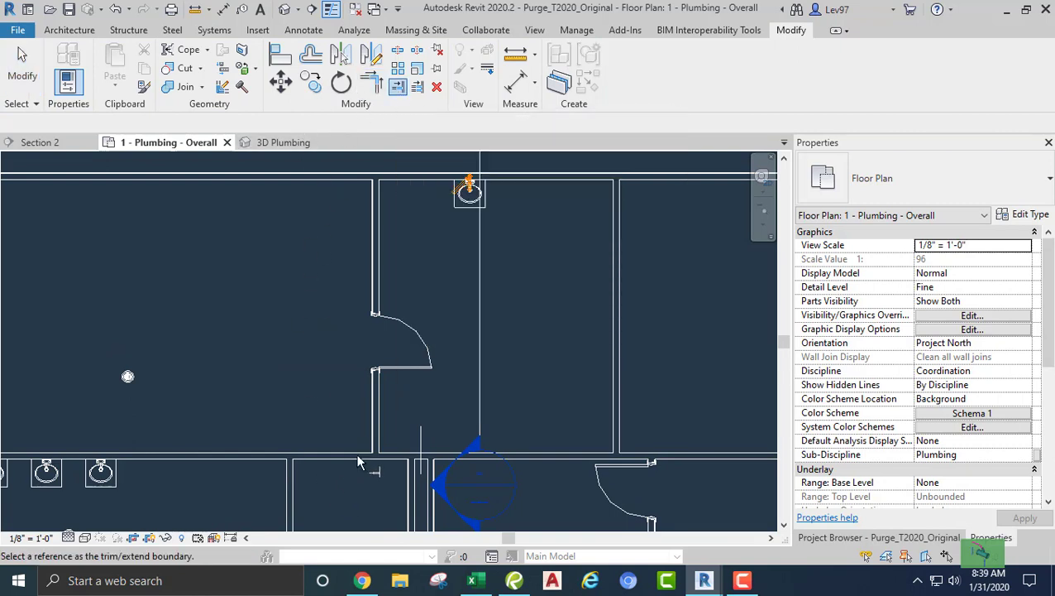
{"action": "left_click", "coordinate": [455, 196]}
{"action": "key", "text": "Escape"}
{"action": "left_click", "coordinate": [420, 449]}
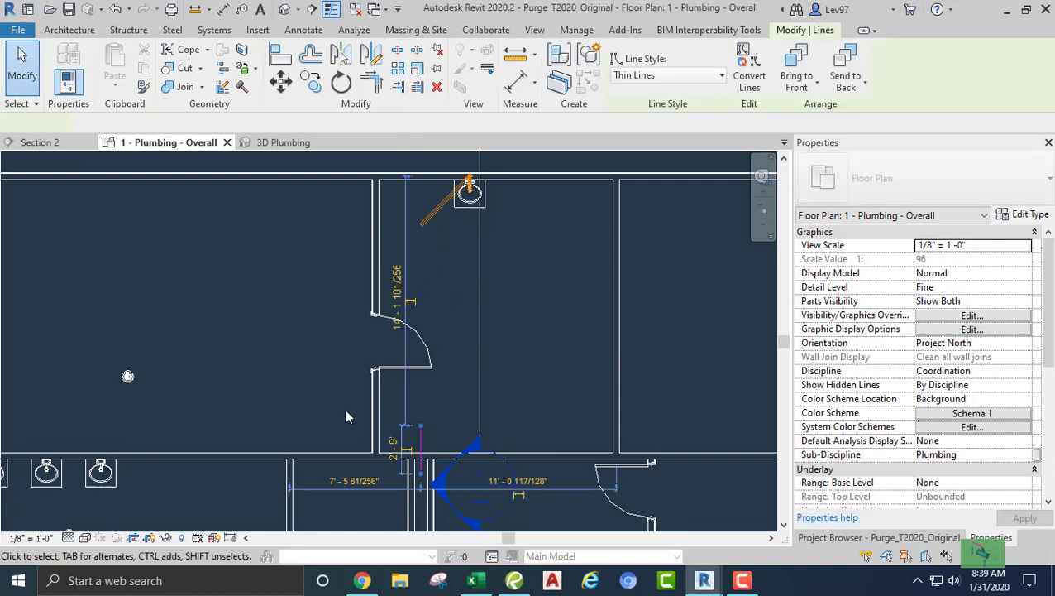
{"action": "key", "text": "Delete"}
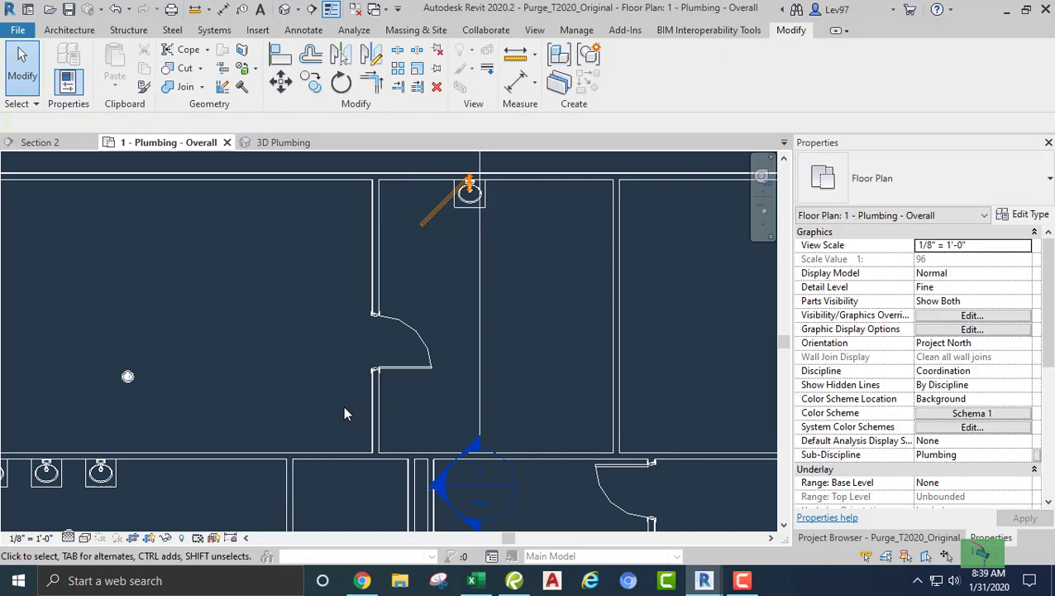
Continue the 2" pipe from the diagonal's free end vertically down the plan into the chase, sloping down 1/8" / 12".
{"action": "left_click", "coordinate": [430, 230]}
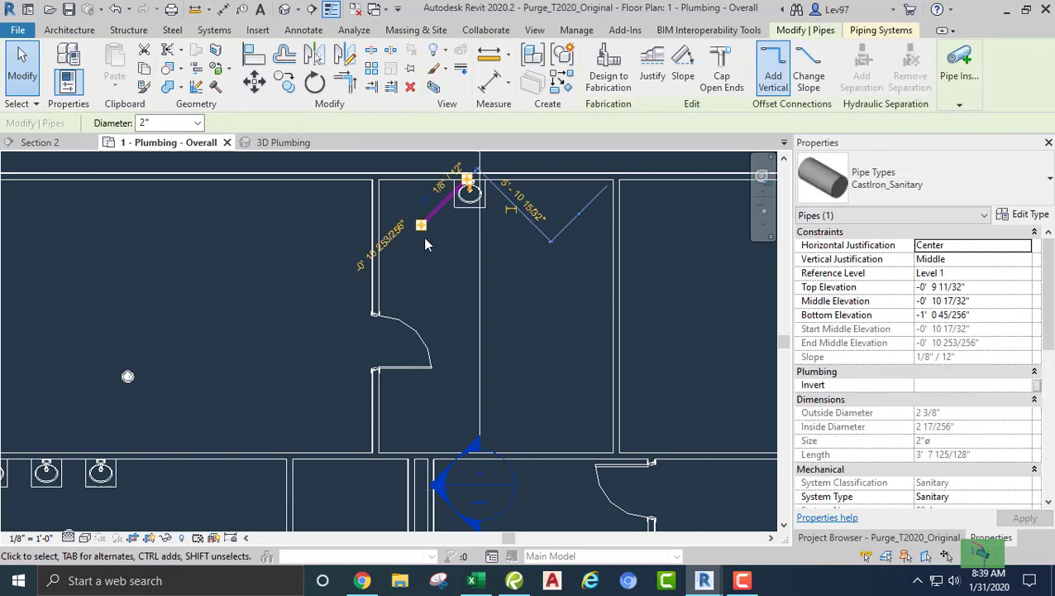
{"action": "right_click", "coordinate": [420, 230]}
{"action": "left_click", "coordinate": [451, 219]}
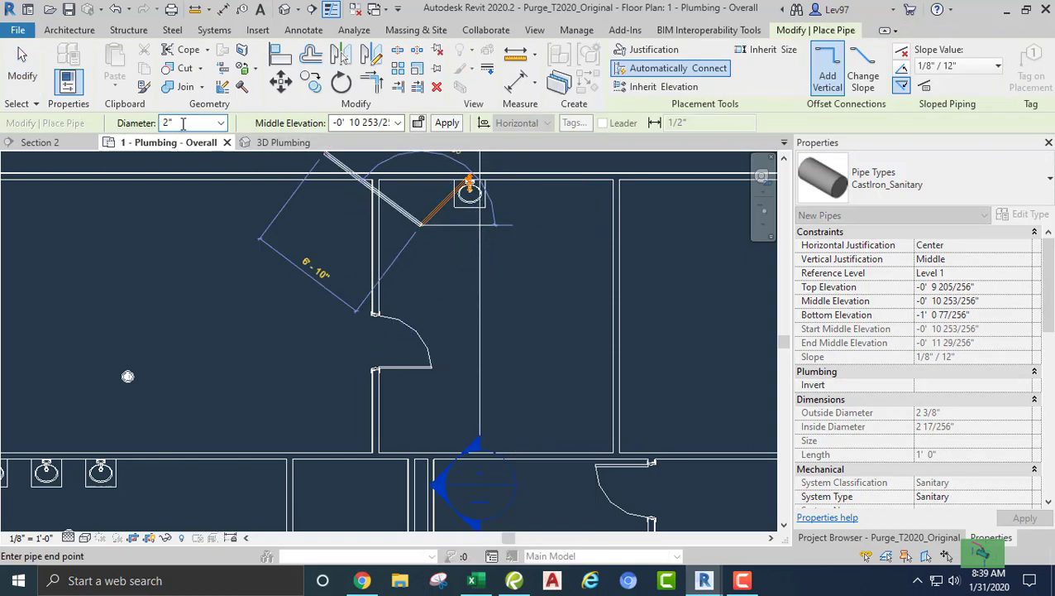
{"action": "left_click", "coordinate": [903, 87]}
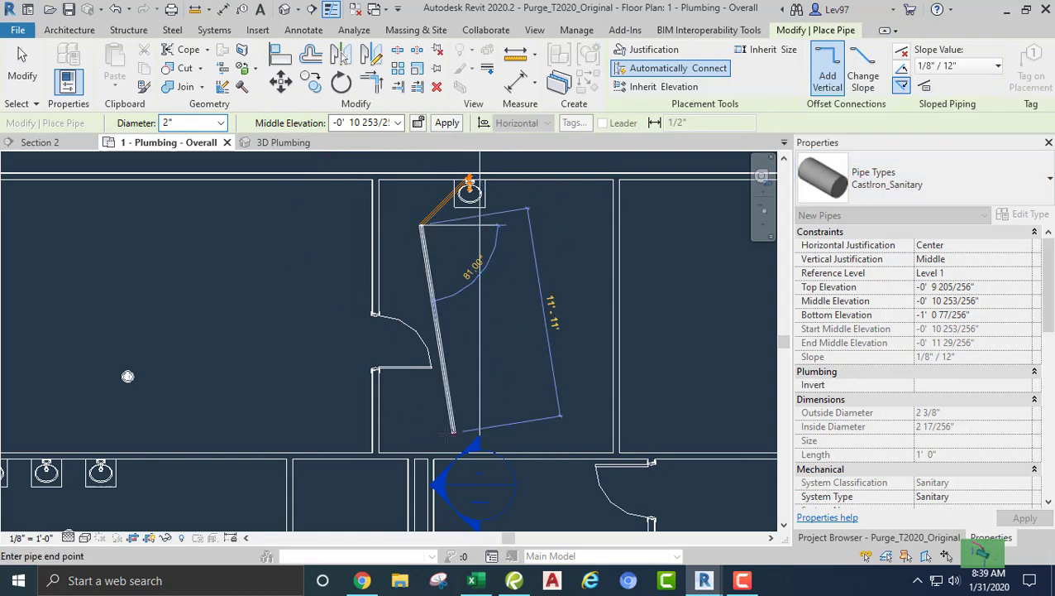
{"action": "middle_click_drag", "start_coordinate": [420, 430], "coordinate": [422, 341]}
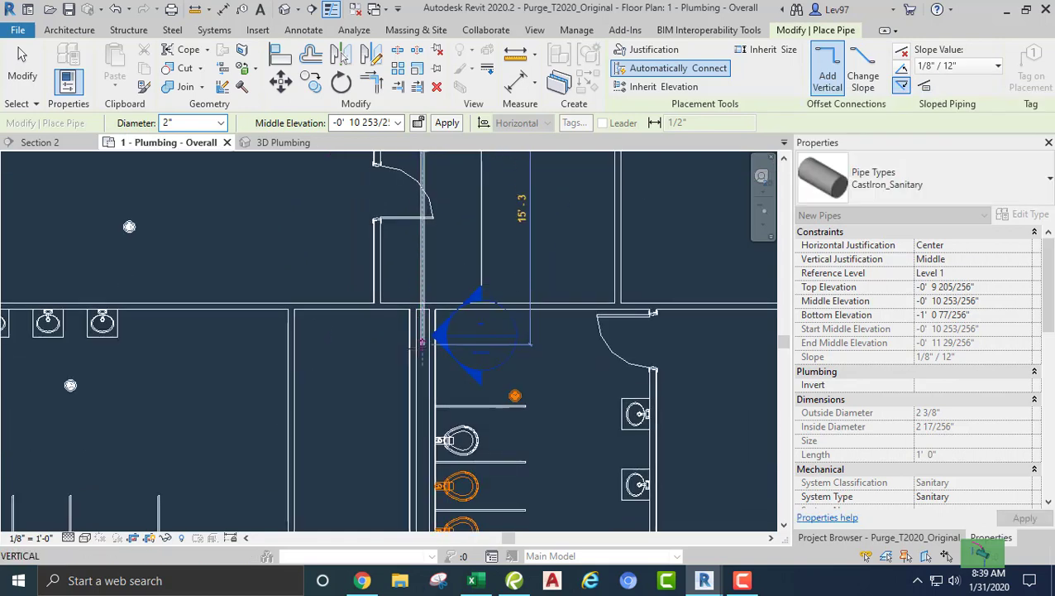
{"action": "left_click", "coordinate": [422, 372]}
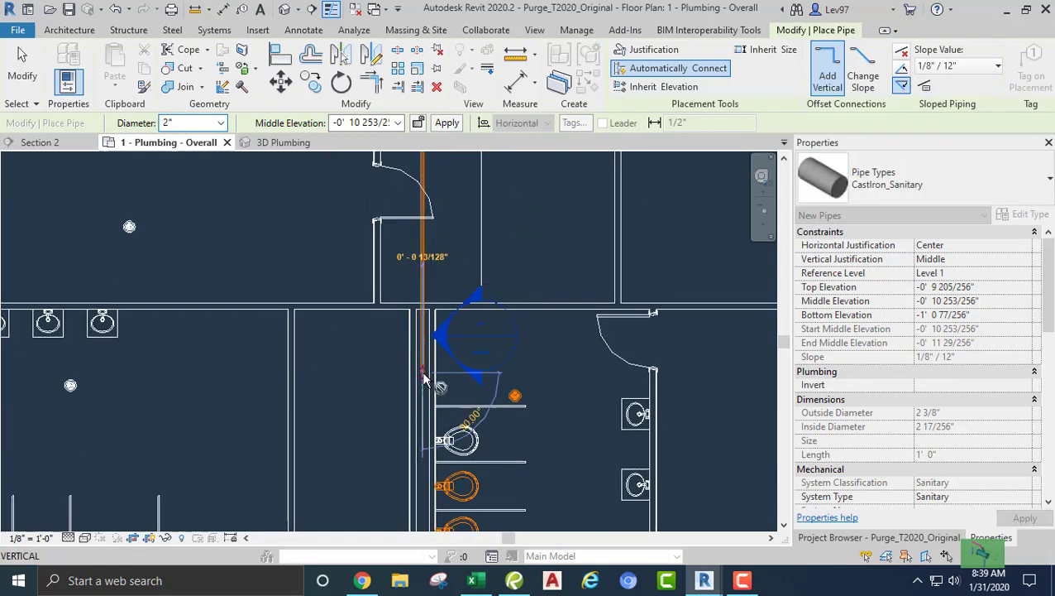
Continue the drain as a 4" pipe through the chase behind the toilets and past its far wall, sloping down 1/8" / 12".
{"action": "middle_click_drag", "start_coordinate": [425, 374], "coordinate": [393, 339]}
{"action": "scroll", "coordinate": [393, 339], "scroll_direction": "up", "scroll_amount": 1}
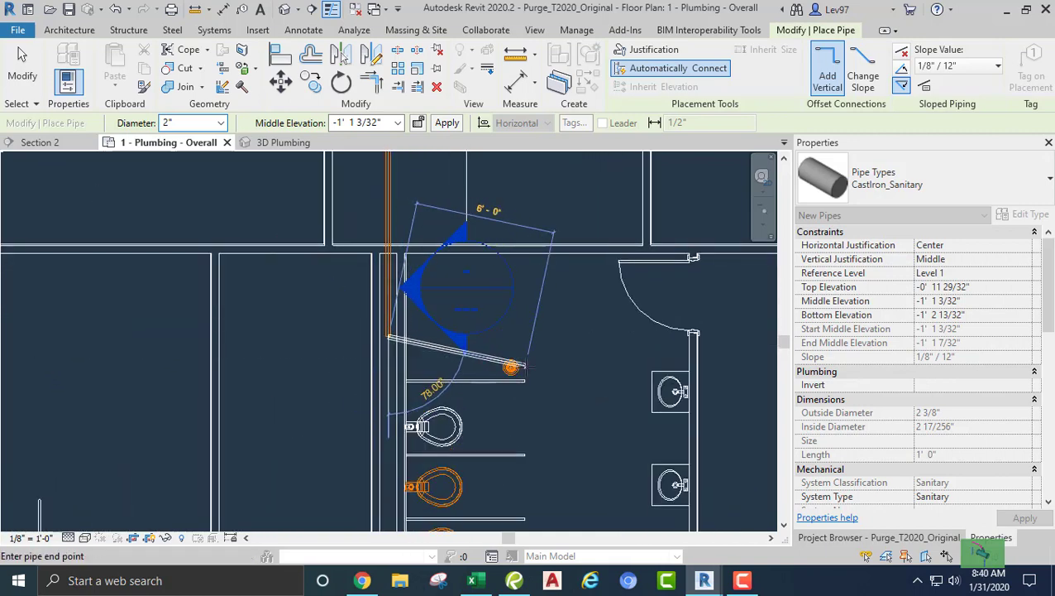
{"action": "scroll", "coordinate": [514, 381], "scroll_direction": "up", "scroll_amount": 1}
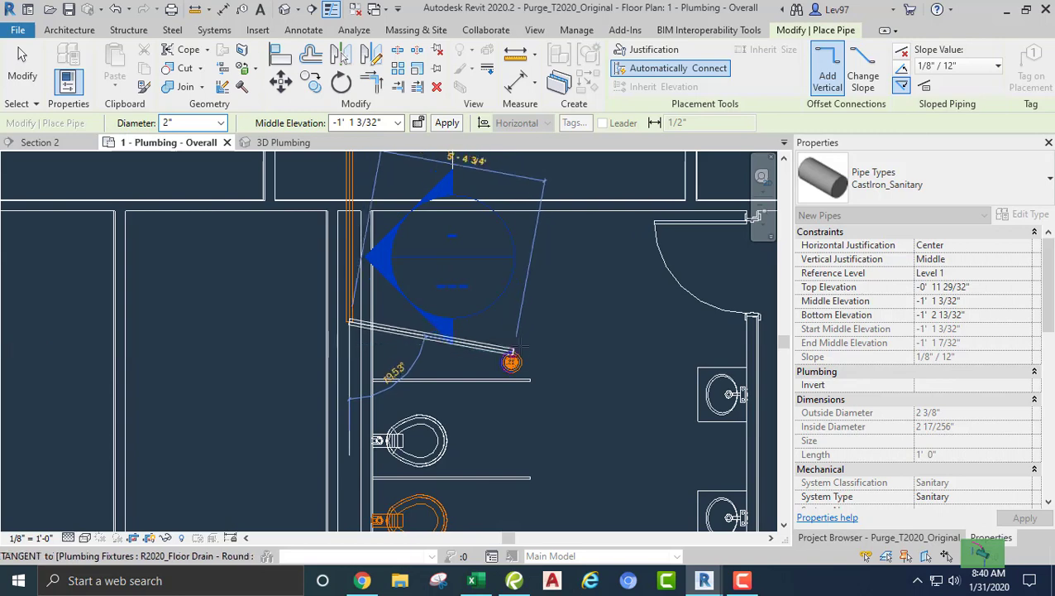
{"action": "middle_click_drag", "start_coordinate": [490, 427], "coordinate": [525, 338]}
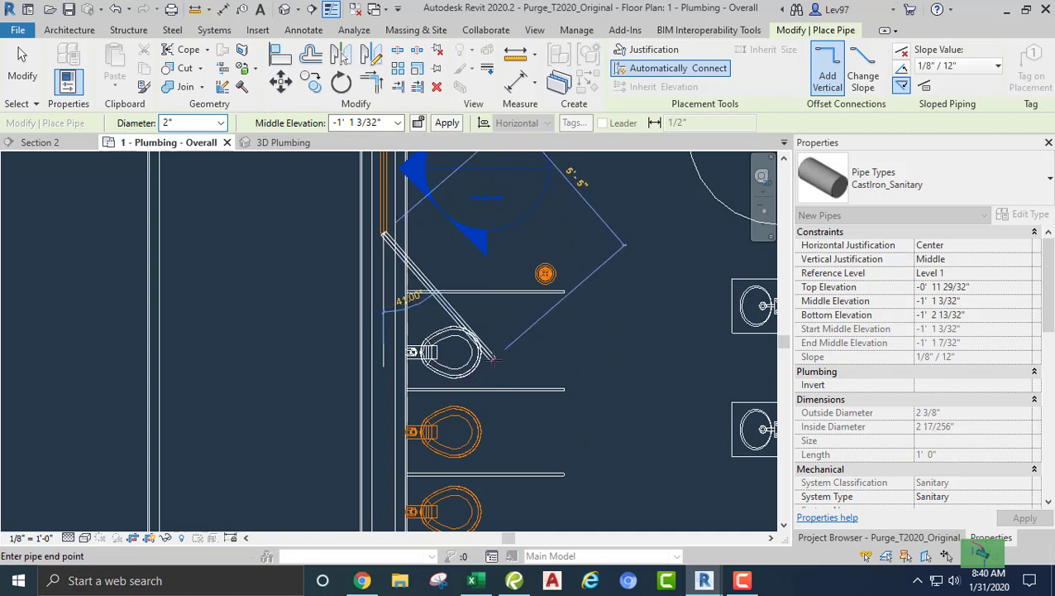
{"action": "middle_click_drag", "start_coordinate": [494, 354], "coordinate": [506, 344]}
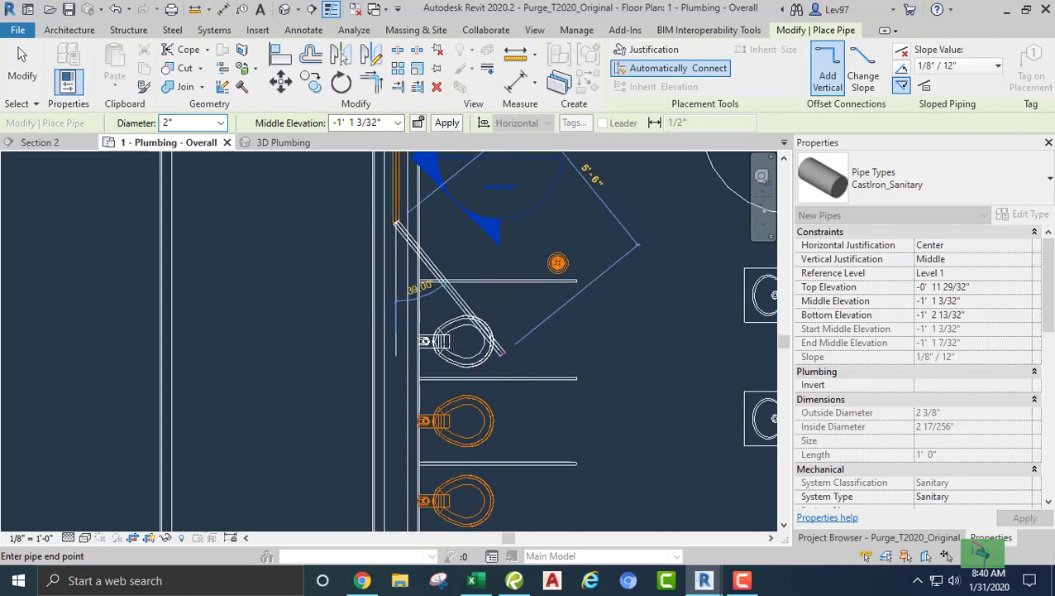
{"action": "left_click", "coordinate": [221, 123]}
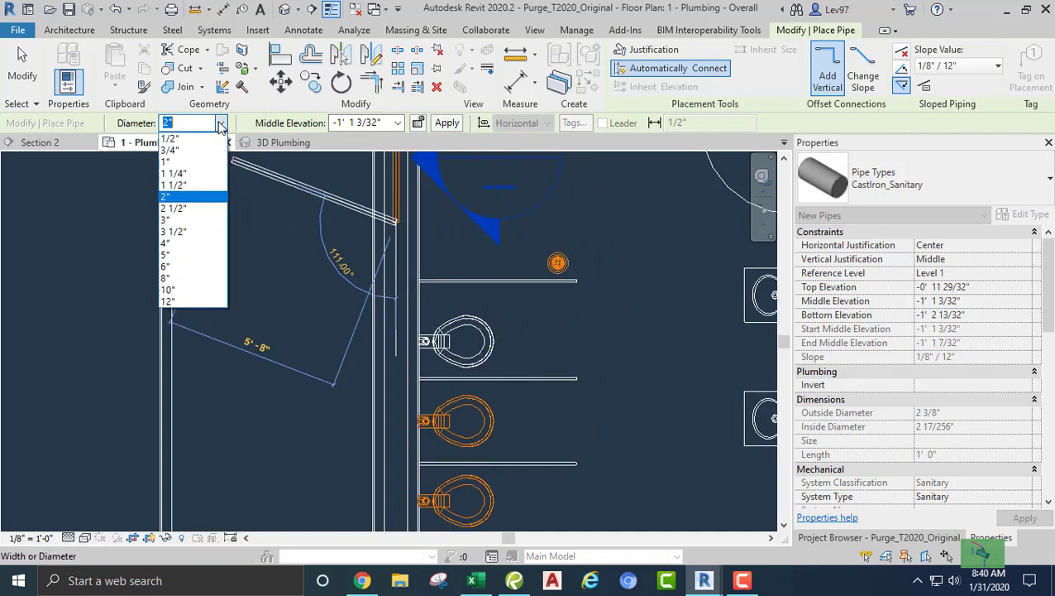
{"action": "left_click", "coordinate": [188, 244]}
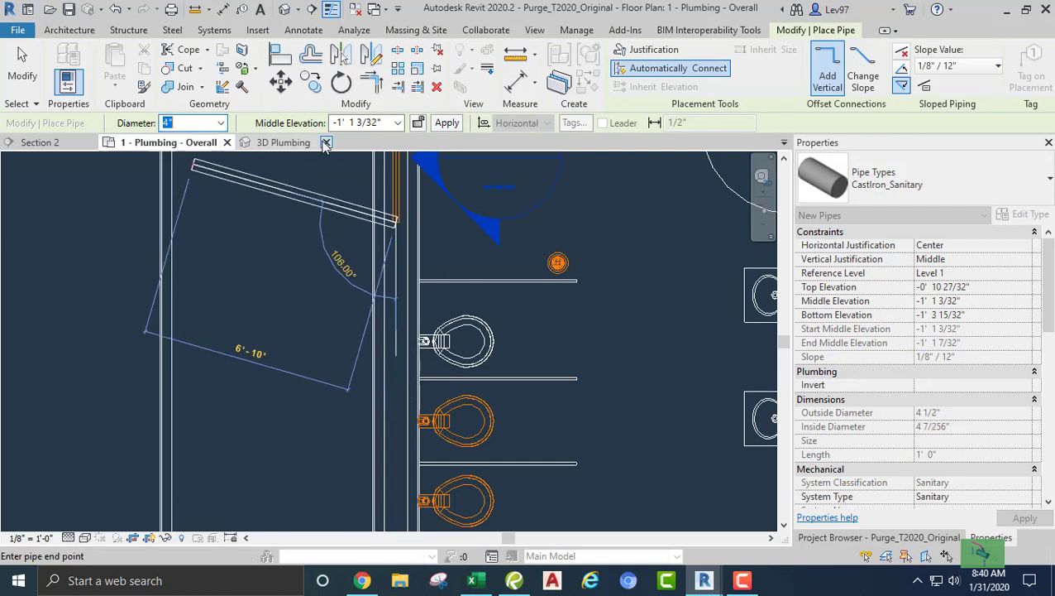
{"action": "left_click", "coordinate": [902, 86]}
{"action": "scroll", "coordinate": [395, 409], "scroll_direction": "down", "scroll_amount": 5, "text": "ctrl"}
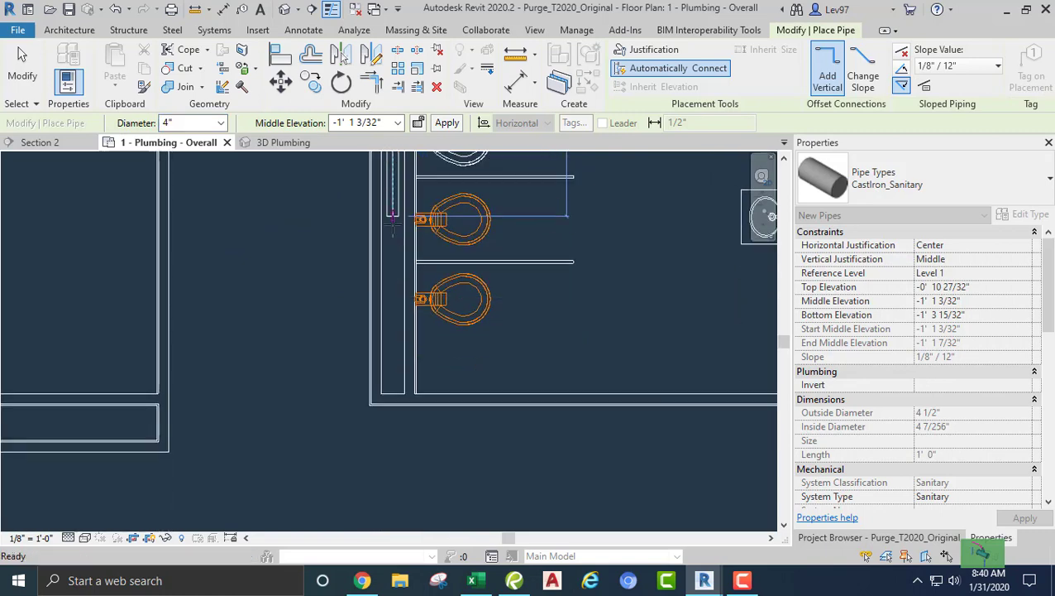
{"action": "left_click", "coordinate": [390, 468]}
{"action": "key", "text": "Escape"}
{"action": "key", "text": "Escape"}
Move the section line from above the restroom down across the restroom, close to the floor drain.
{"action": "scroll", "coordinate": [348, 325], "scroll_direction": "down", "scroll_amount": 2}
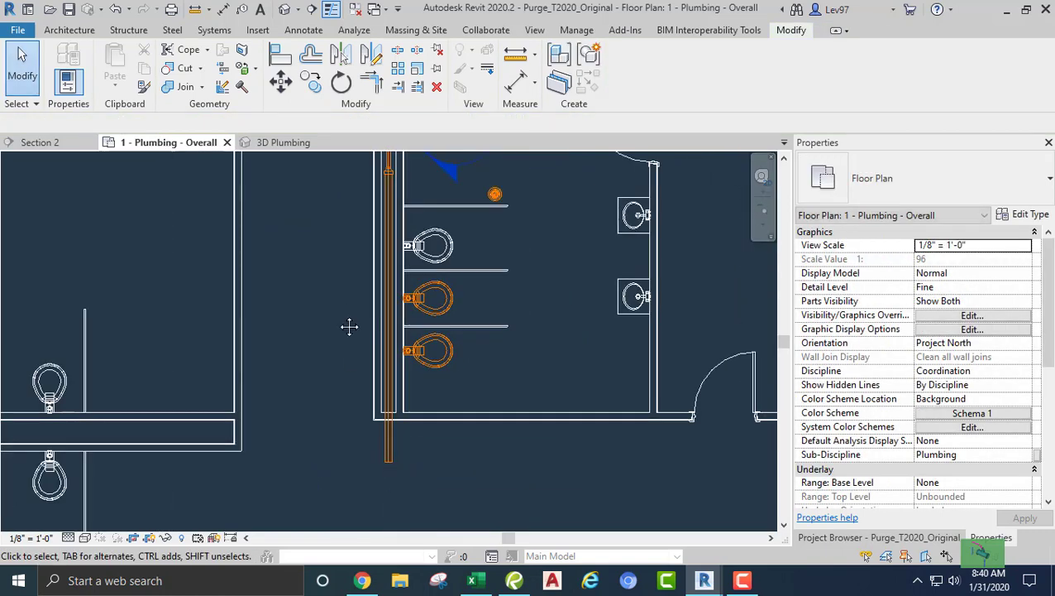
{"action": "scroll", "coordinate": [339, 372], "scroll_direction": "up", "scroll_amount": 4, "text": "ctrl"}
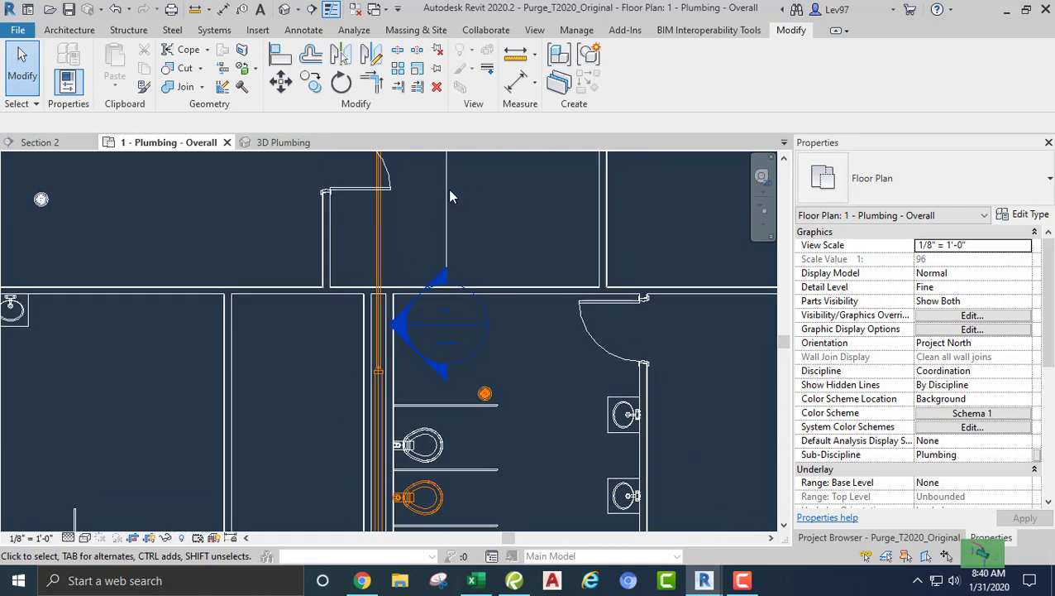
{"action": "left_click", "coordinate": [447, 187]}
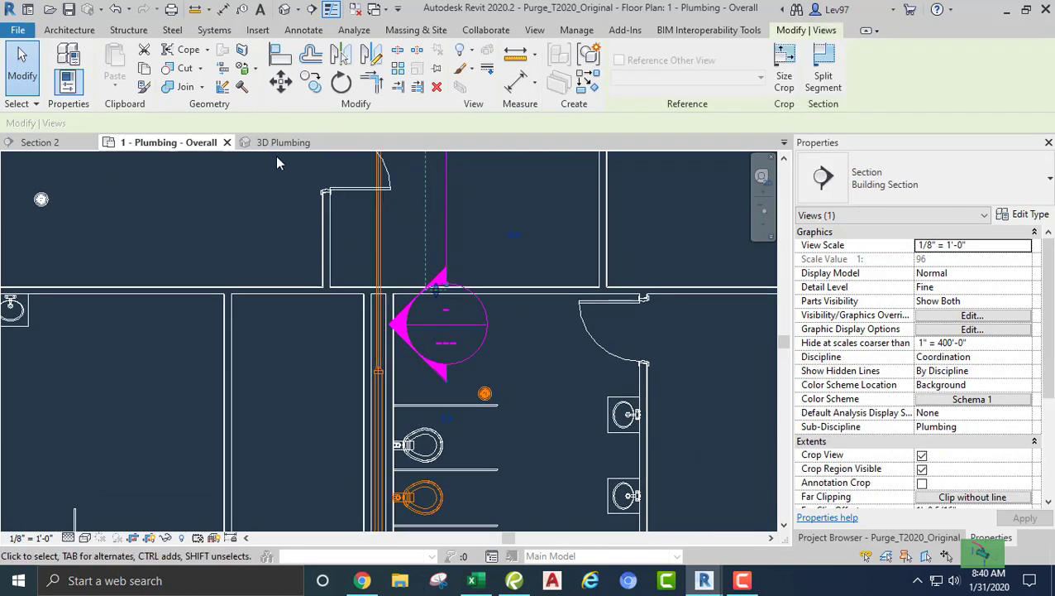
{"action": "left_click_drag", "start_coordinate": [445, 197], "coordinate": [478, 443]}
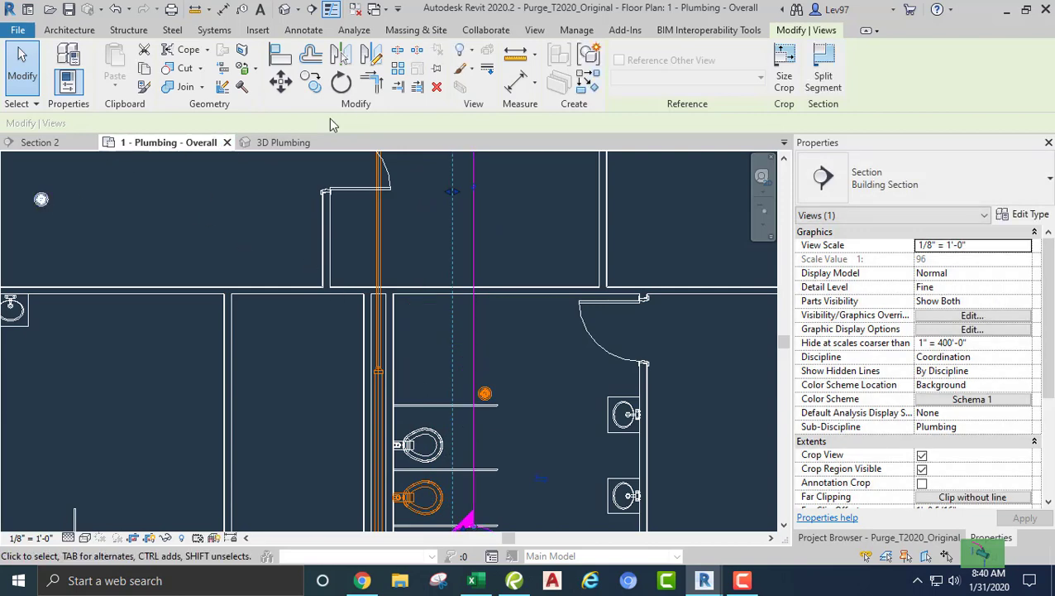
Rotate the section line 90° about a point on it just above the floor drain.
{"action": "left_click", "coordinate": [342, 83]}
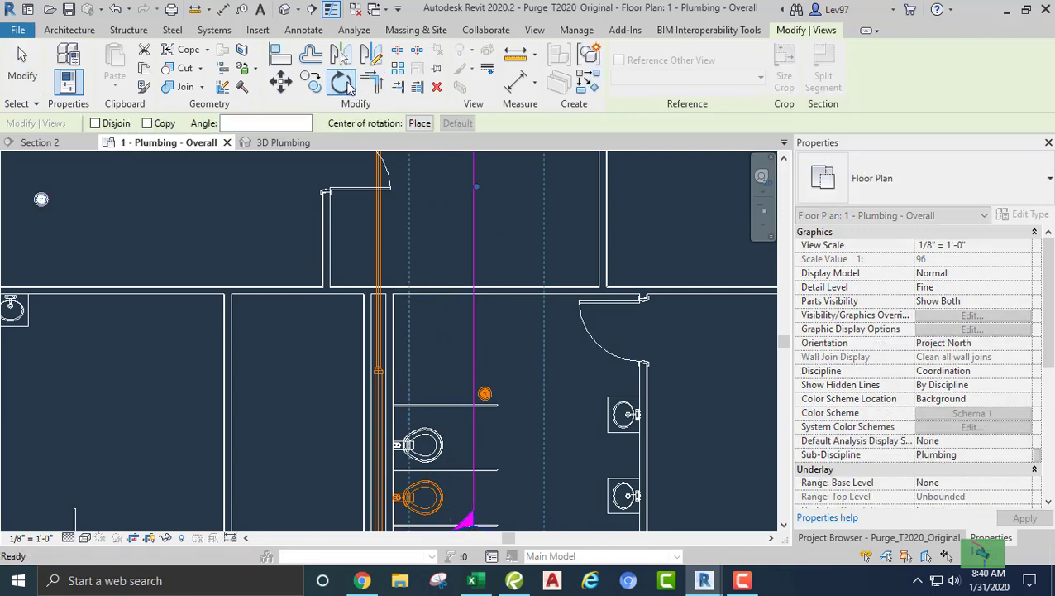
{"action": "left_click", "coordinate": [419, 122]}
{"action": "left_click", "coordinate": [478, 340]}
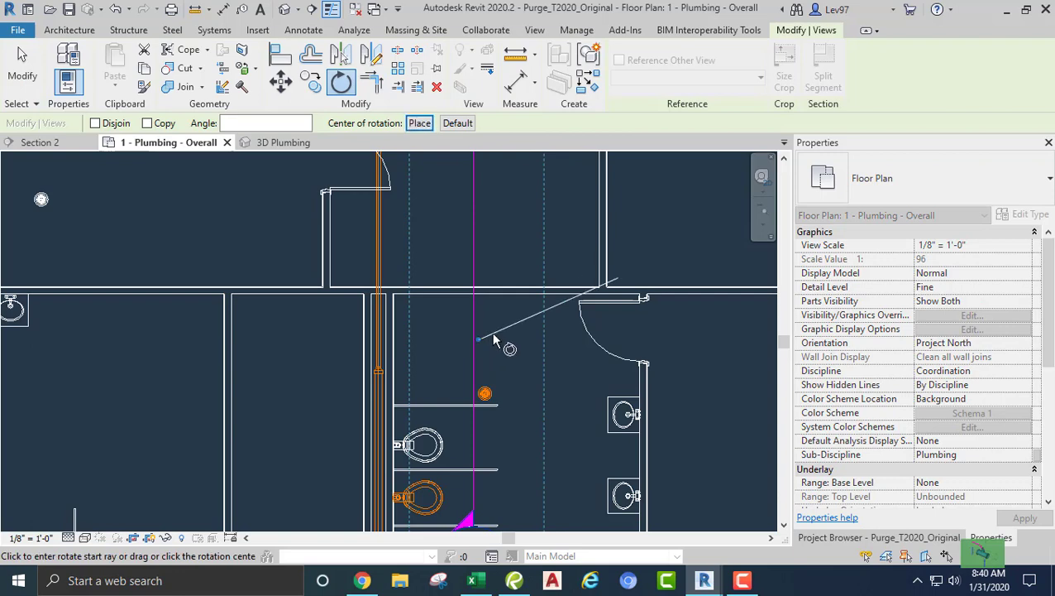
{"action": "left_click", "coordinate": [574, 342]}
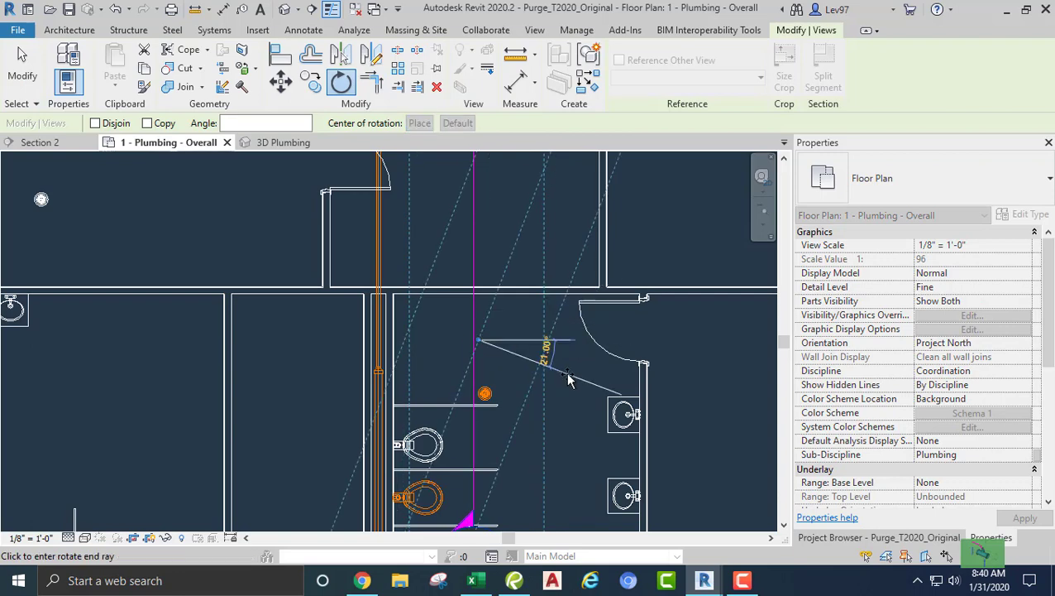
{"action": "type", "text": "90"}
{"action": "key", "text": "Return"}
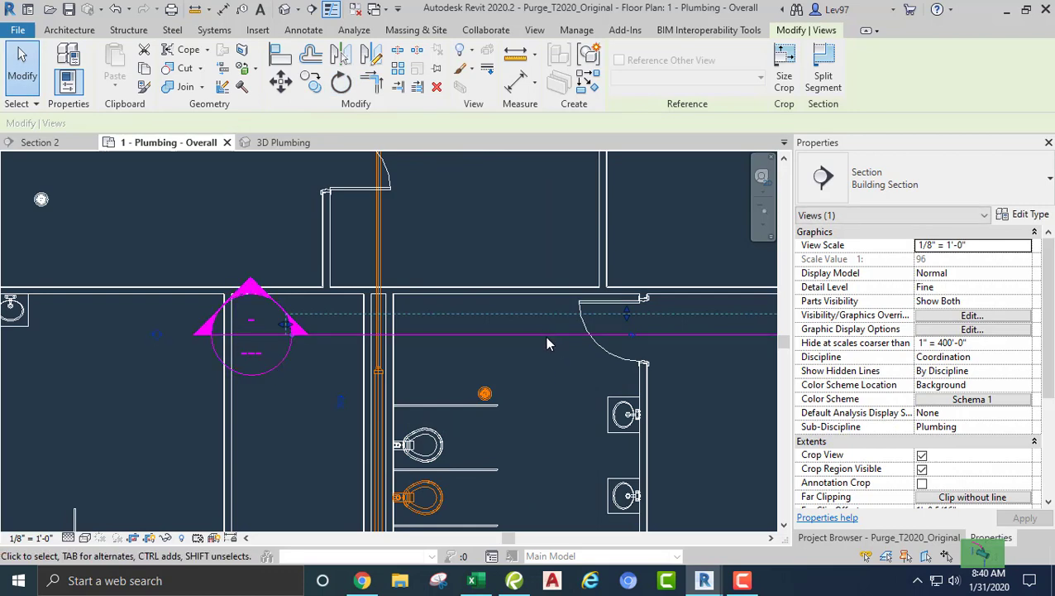
Move the rotated section line just below the floor drain so its view range covers the drain and the chase.
{"action": "left_click_drag", "start_coordinate": [545, 344], "coordinate": [491, 412]}
{"action": "scroll", "coordinate": [427, 412], "scroll_direction": "up", "scroll_amount": 3}
{"action": "scroll", "coordinate": [420, 418], "scroll_direction": "down", "scroll_amount": 1}
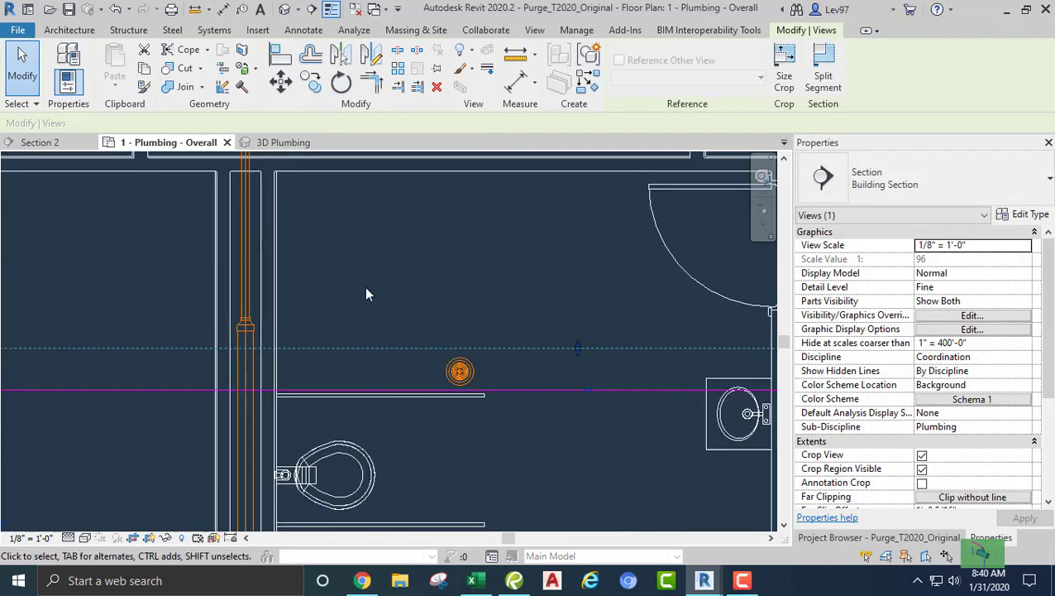
In Section 2, draw an unsloped 3" pipe down from the floor drain, turning horizontally at -1' 6 7/8" and stopping just short of the main.
{"action": "left_click", "coordinate": [53, 147]}
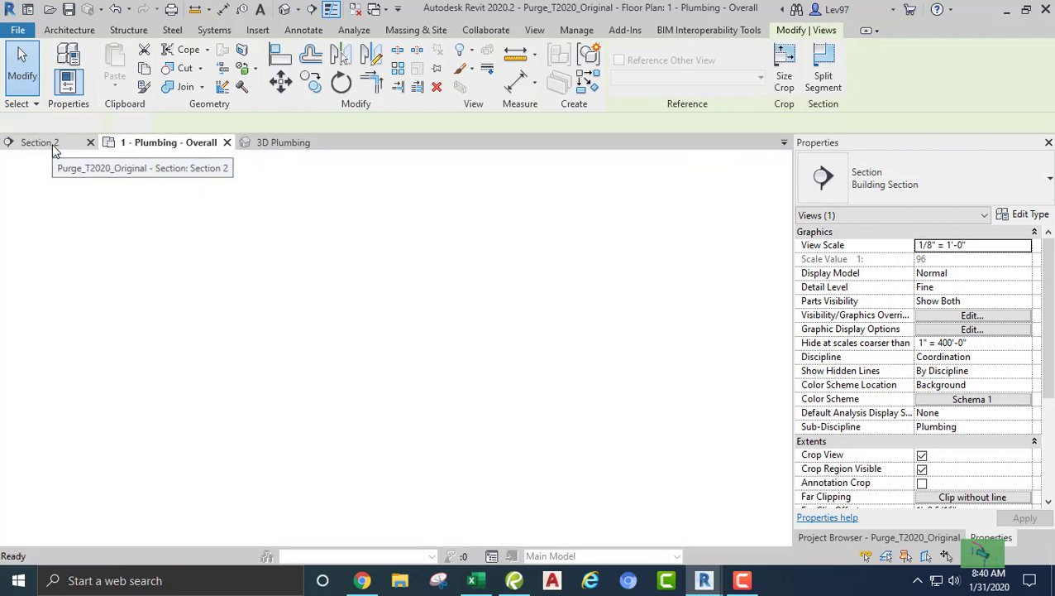
{"action": "scroll", "coordinate": [285, 363], "scroll_direction": "left", "scroll_amount": 3, "text": "shift"}
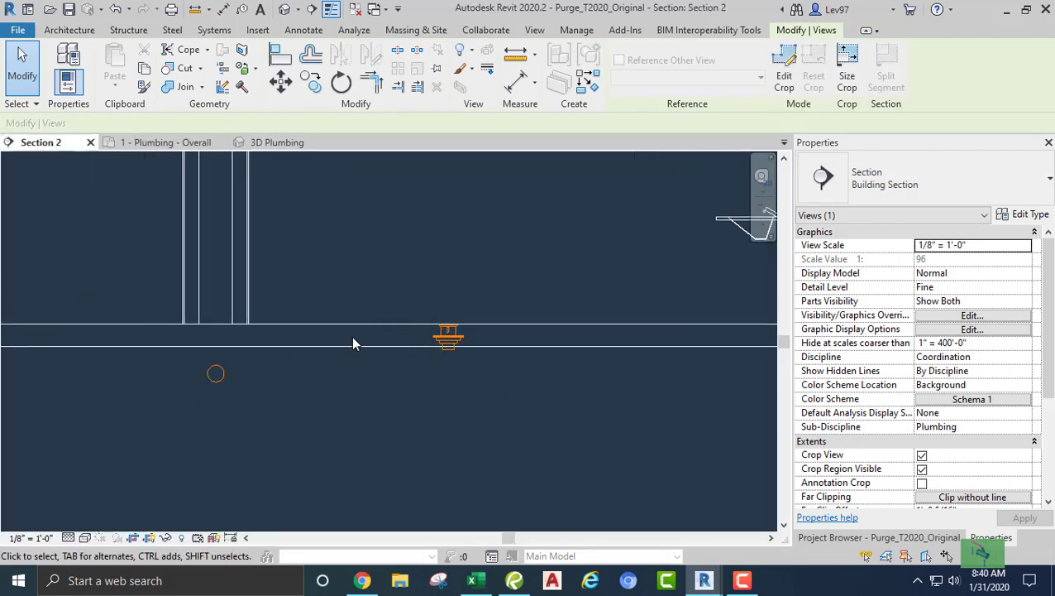
{"action": "left_click", "coordinate": [441, 343]}
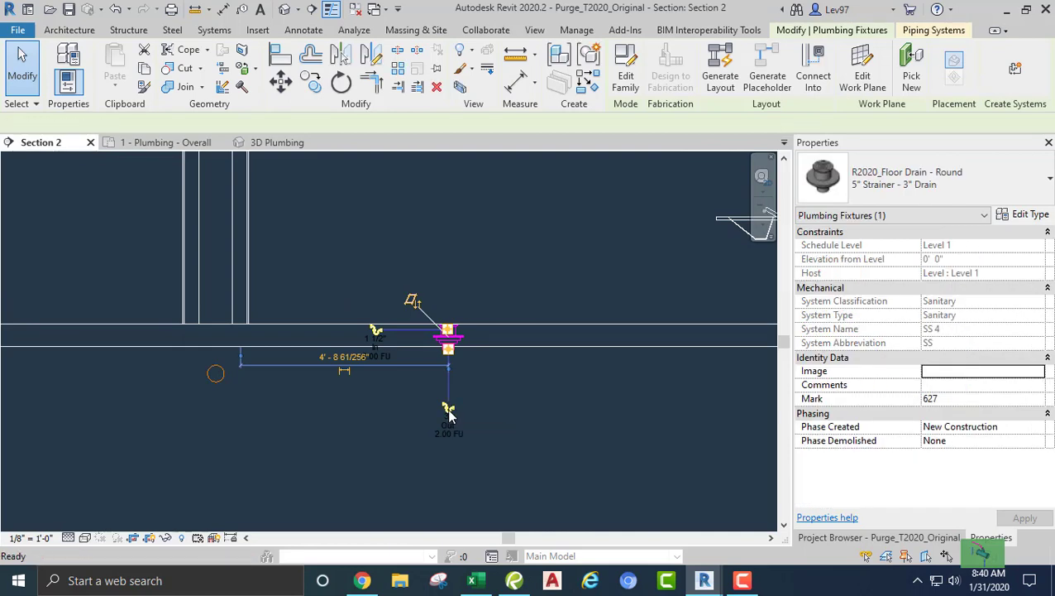
{"action": "left_click", "coordinate": [448, 409]}
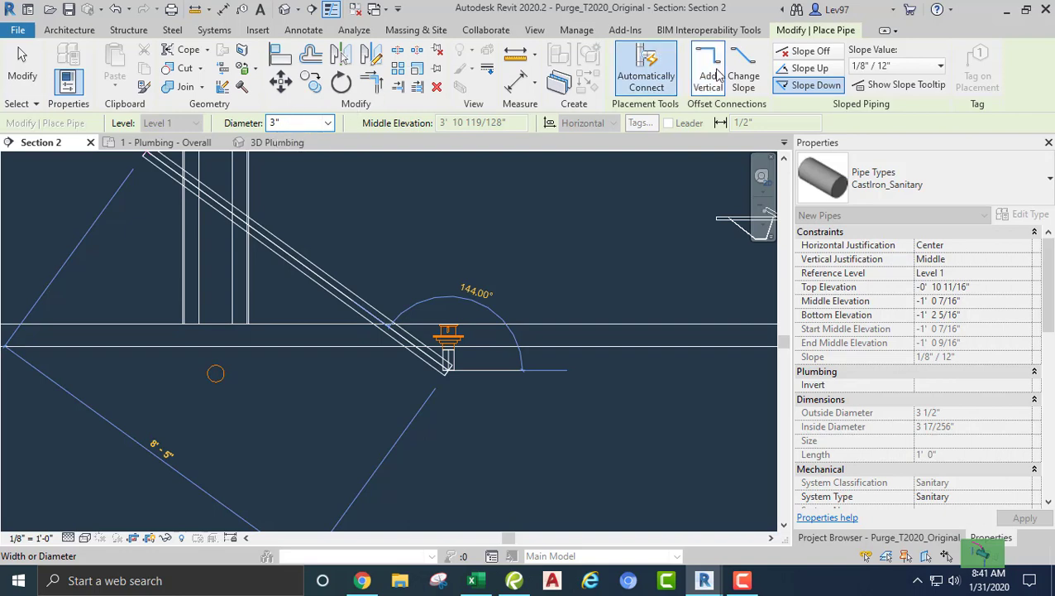
{"action": "left_click", "coordinate": [812, 53]}
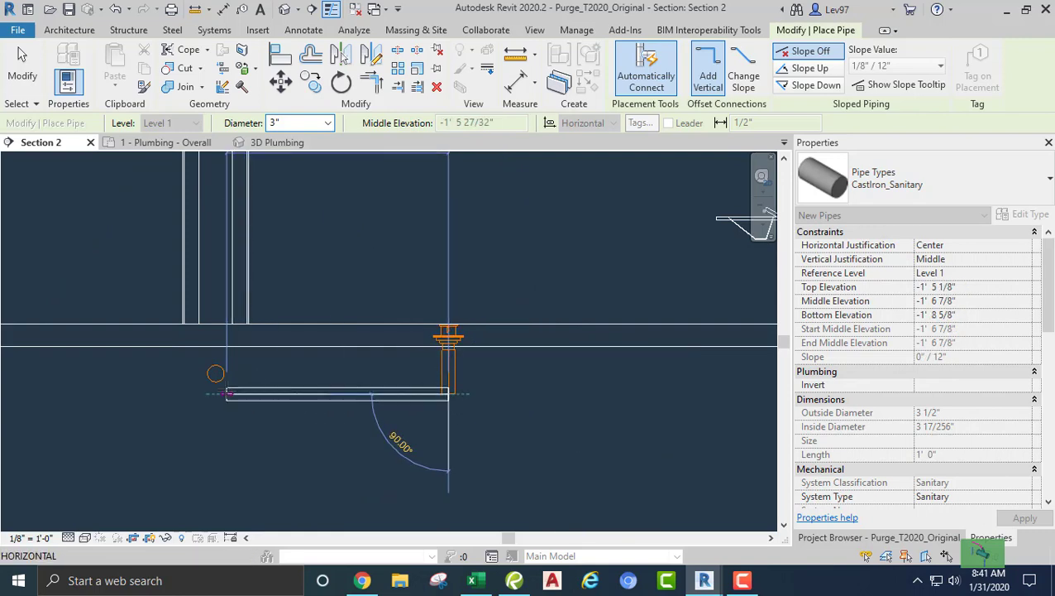
{"action": "left_click", "coordinate": [227, 394]}
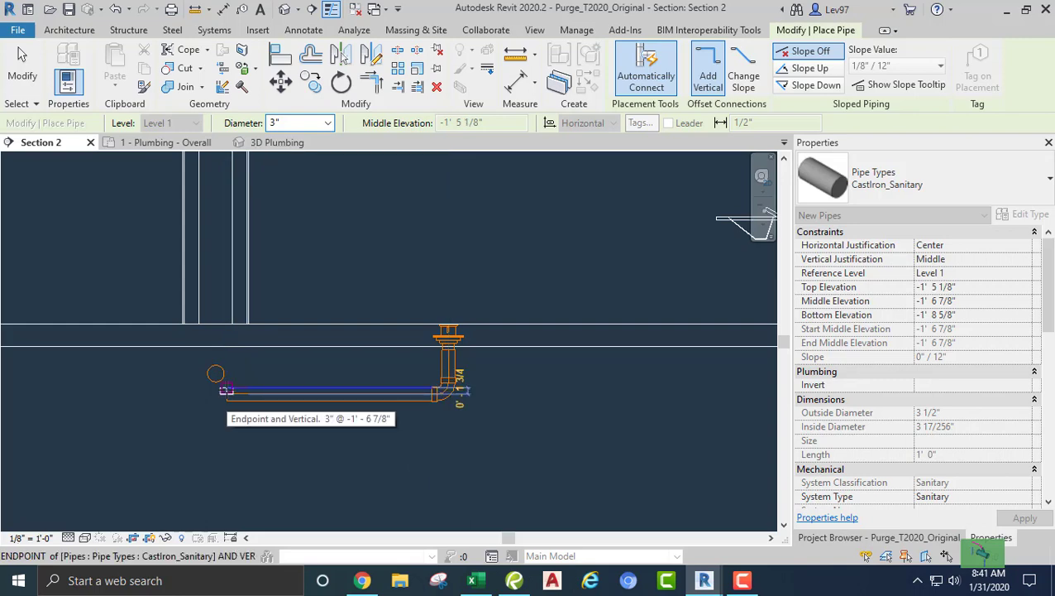
{"action": "key", "text": "Escape"}
{"action": "key", "text": "Escape"}
Change the bend below the floor drain to the R20_Trap P - PVC - Sch 40 - DWV Standard fitting.
{"action": "middle_click_drag", "start_coordinate": [266, 432], "coordinate": [229, 429]}
{"action": "scroll", "coordinate": [229, 429], "scroll_direction": "up", "scroll_amount": 1}
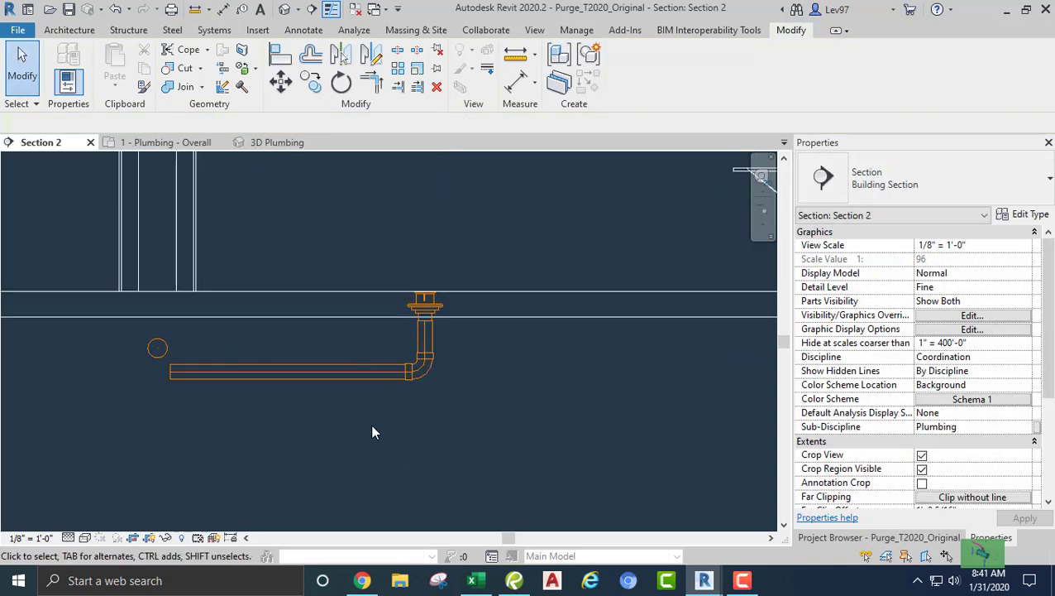
{"action": "left_click", "coordinate": [412, 376]}
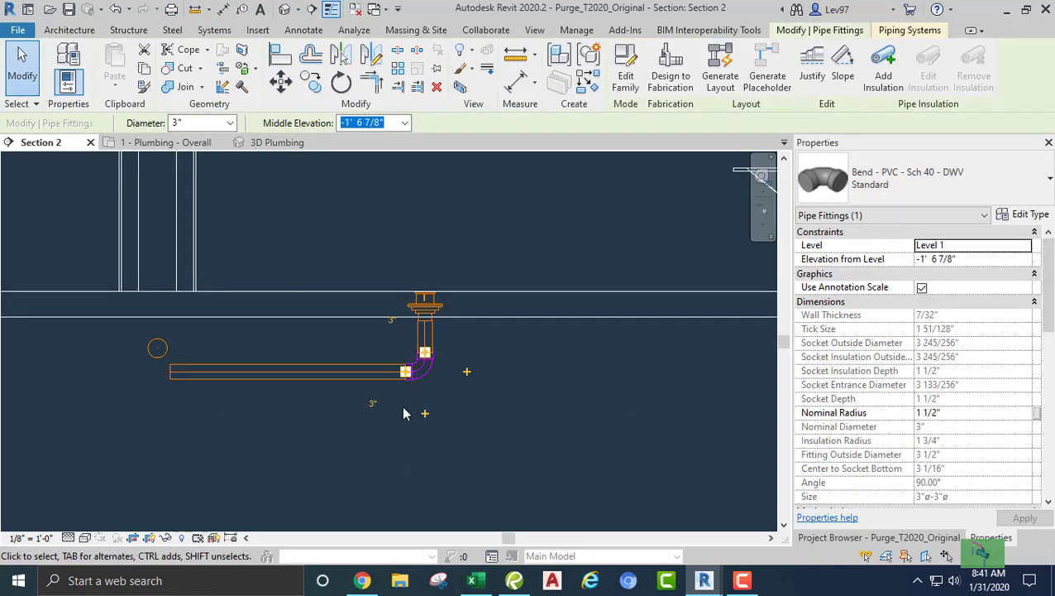
{"action": "left_click", "coordinate": [910, 178]}
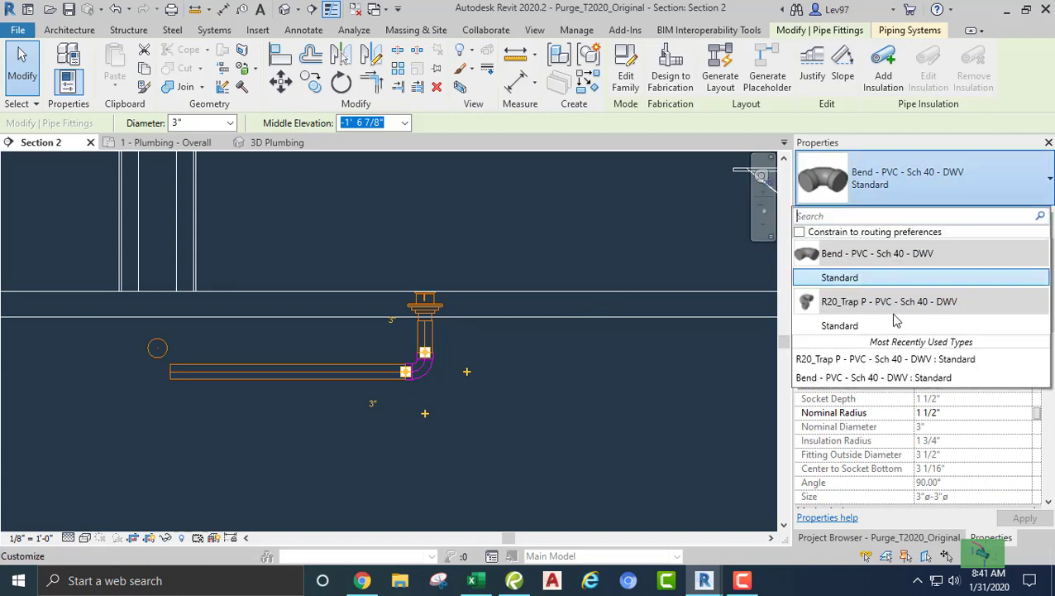
{"action": "left_click", "coordinate": [870, 326]}
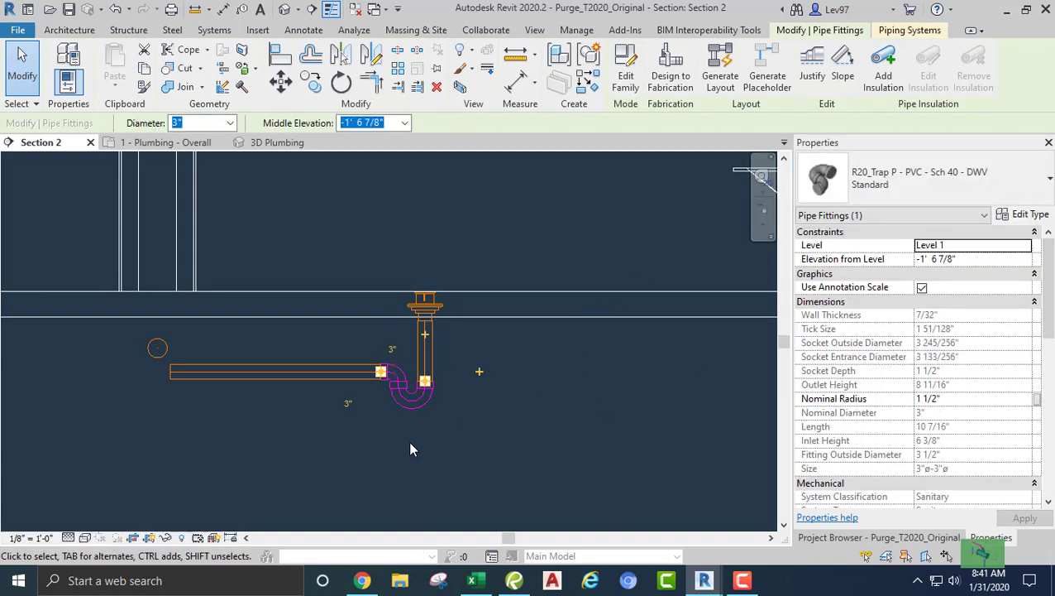
Raise the horizontal 3" branch pipe to the centre height of the 4" main, at about -1' 1 35/128" middle elevation.
{"action": "left_click", "coordinate": [311, 407]}
{"action": "left_click", "coordinate": [284, 374]}
{"action": "scroll", "coordinate": [331, 416], "scroll_direction": "up", "scroll_amount": 3}
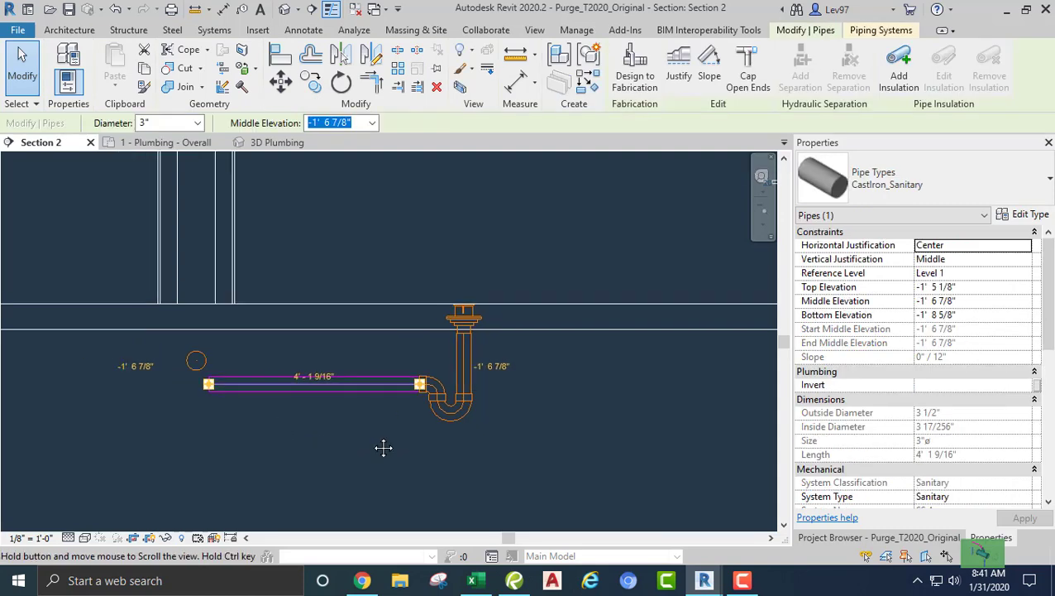
{"action": "scroll", "coordinate": [260, 384], "scroll_direction": "up", "scroll_amount": 1}
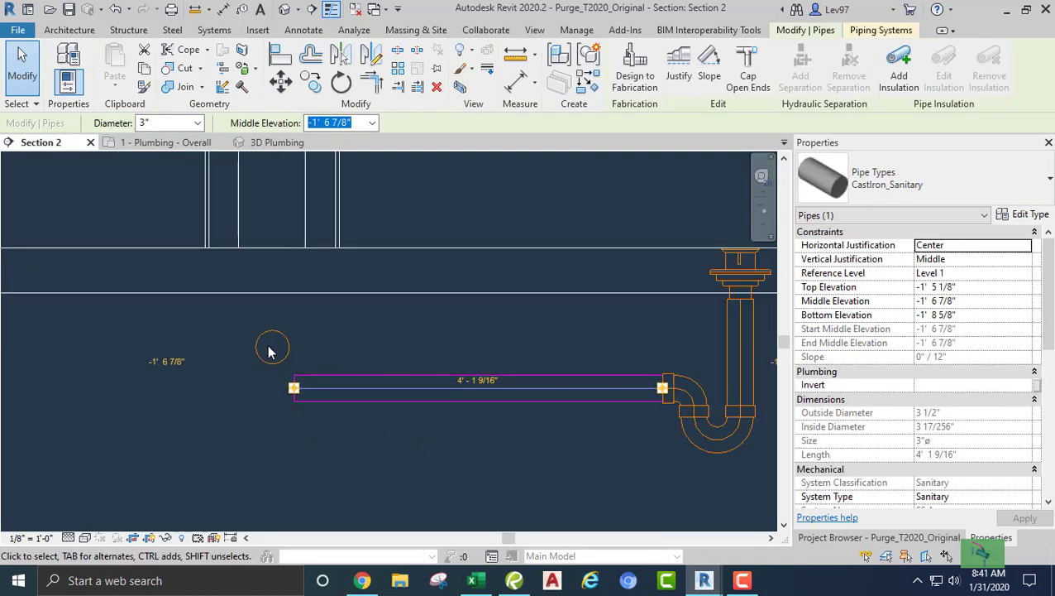
{"action": "scroll", "coordinate": [265, 377], "scroll_direction": "up", "scroll_amount": 2}
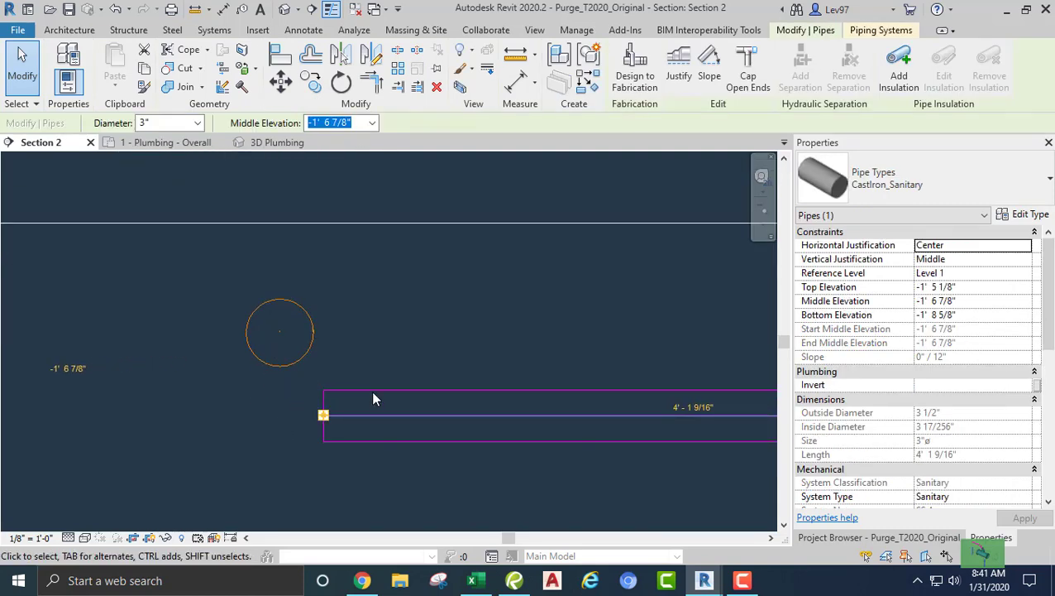
{"action": "left_click_drag", "start_coordinate": [373, 399], "coordinate": [369, 313]}
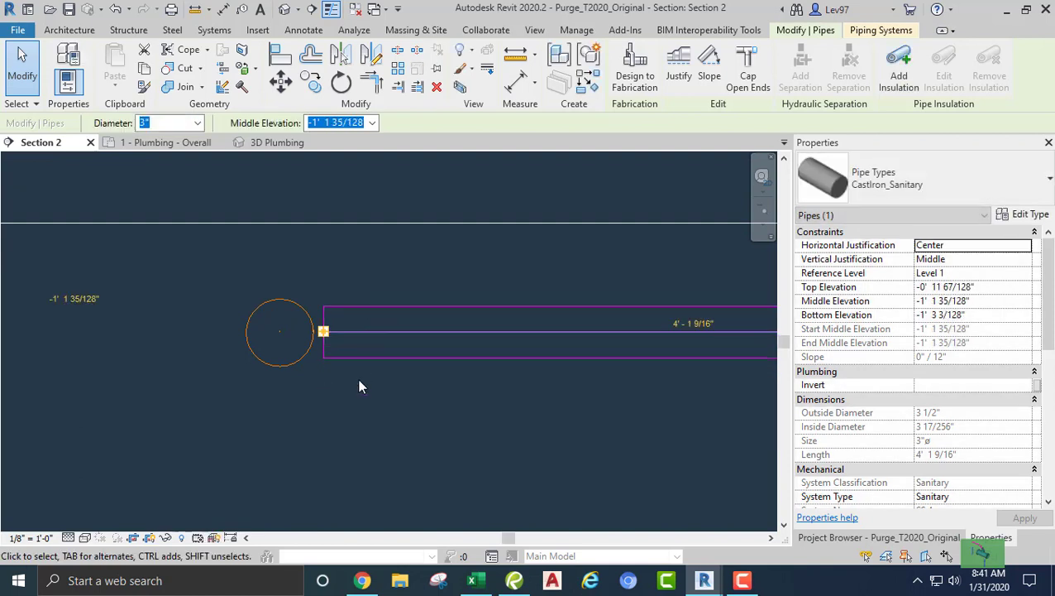
{"action": "left_click", "coordinate": [361, 400]}
{"action": "middle_click_drag", "start_coordinate": [281, 359], "coordinate": [378, 418]}
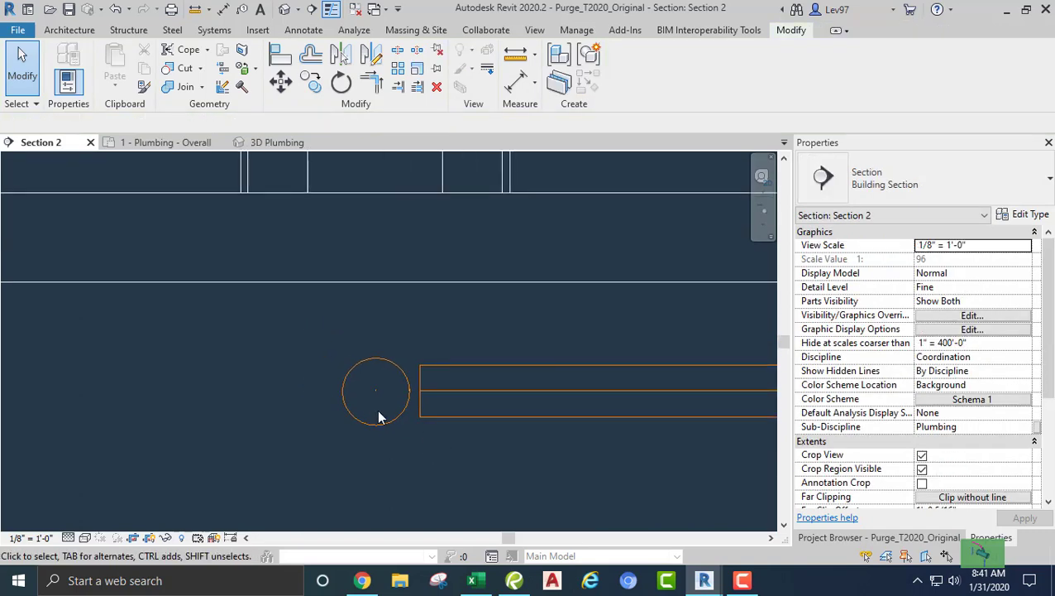
{"action": "scroll", "coordinate": [395, 418], "scroll_direction": "up", "scroll_amount": 1}
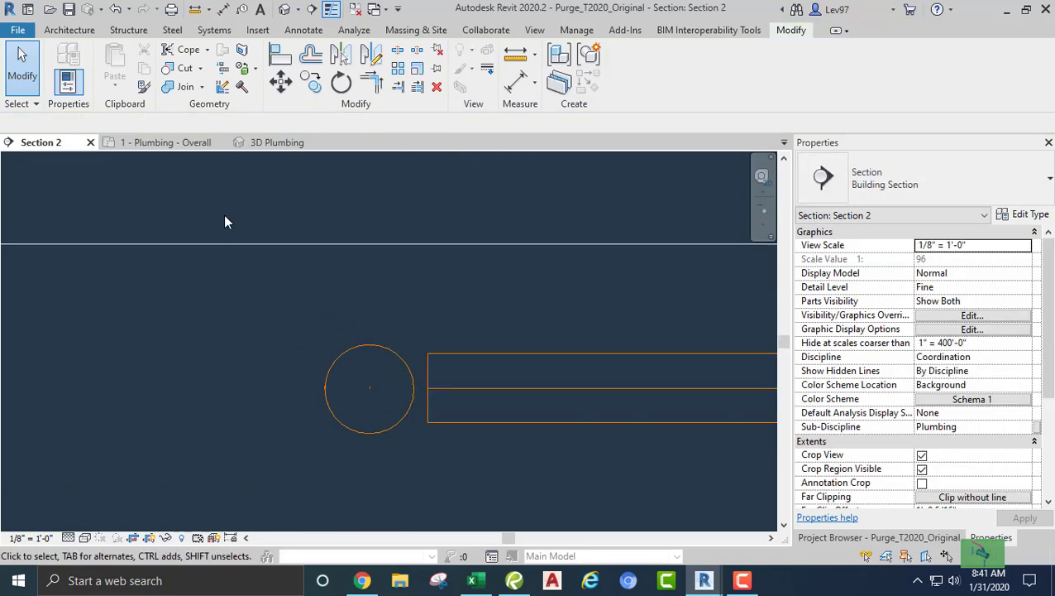
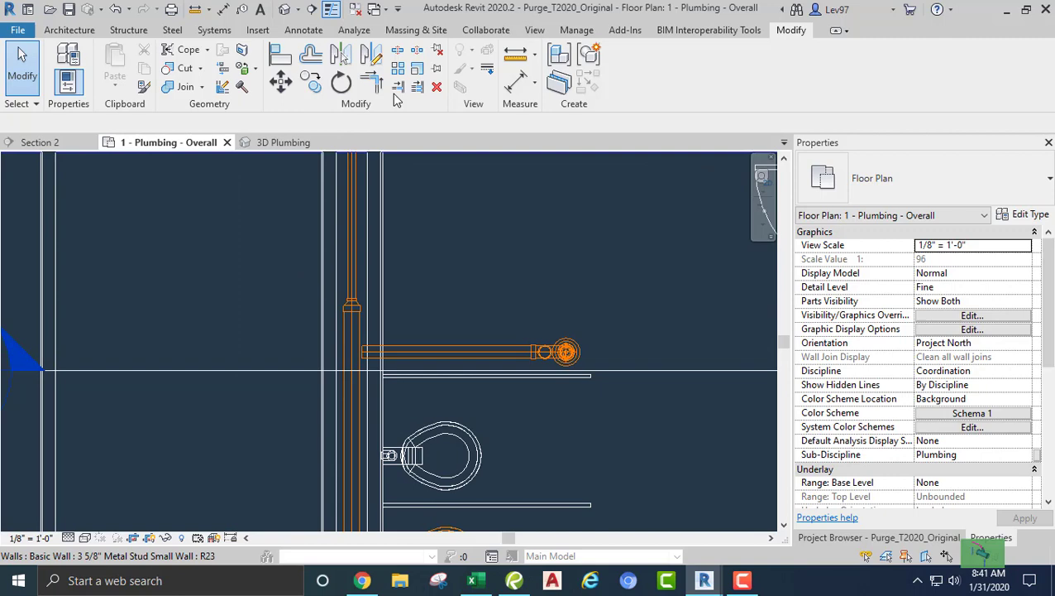
{"action": "left_click", "coordinate": [398, 86]}
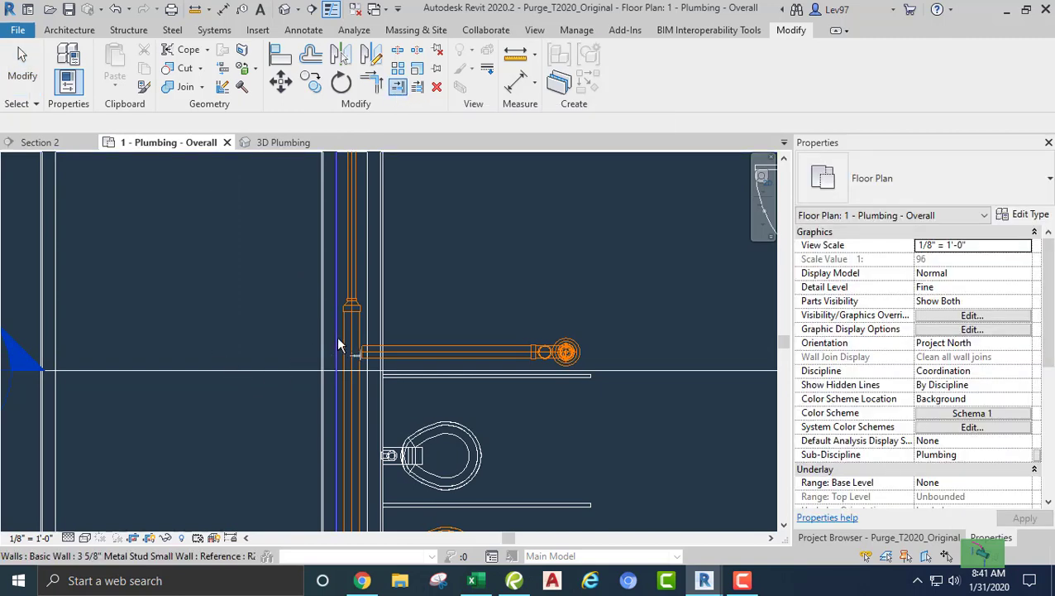
{"action": "scroll", "coordinate": [341, 346], "scroll_direction": "up", "scroll_amount": 2}
{"action": "key", "text": "Escape"}
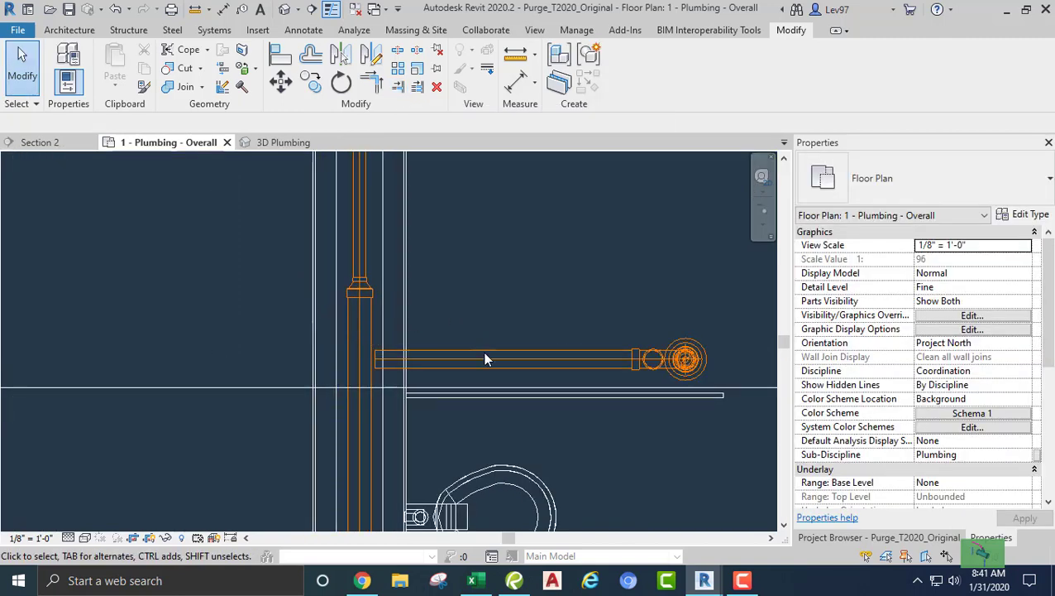
Review the routing preferences of the floor drain branch's CastIron_Sanitary pipe type, including its junction fitting, without making changes.
{"action": "left_click", "coordinate": [484, 357]}
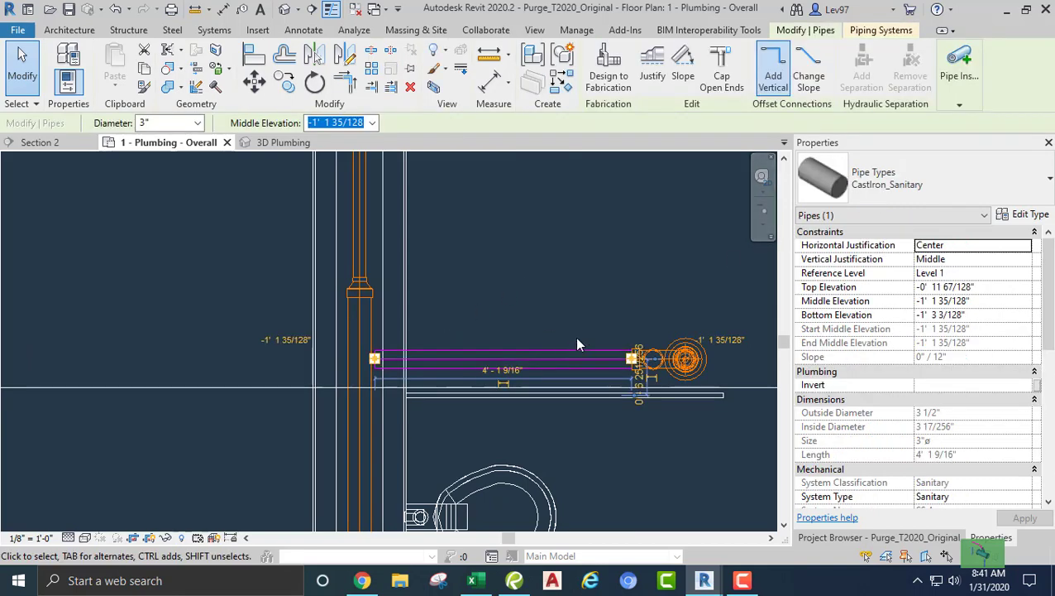
{"action": "left_click", "coordinate": [1023, 214]}
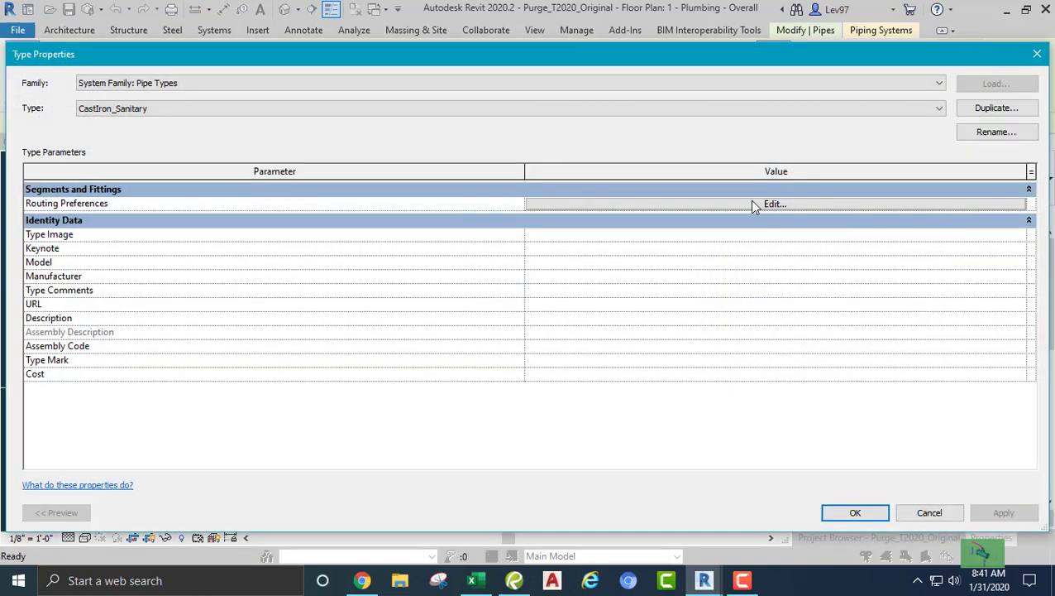
{"action": "left_click", "coordinate": [755, 205]}
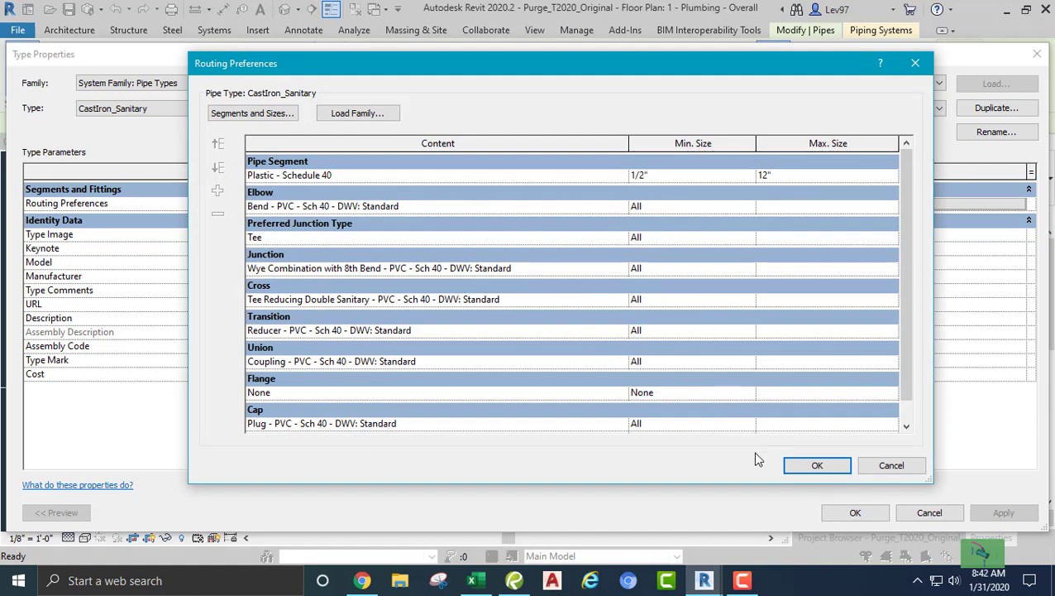
{"action": "left_click", "coordinate": [885, 468]}
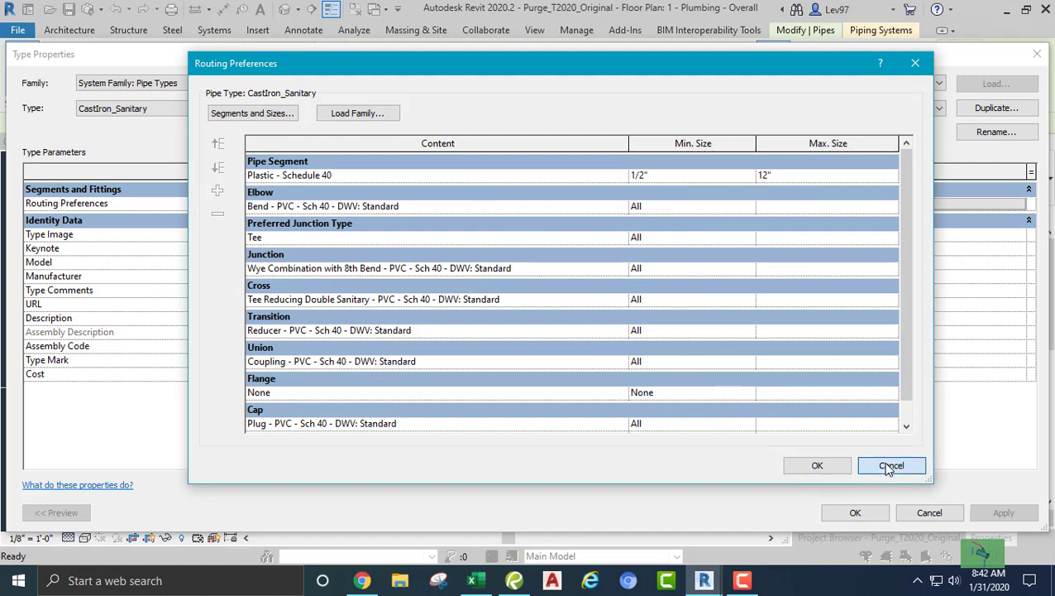
{"action": "left_click", "coordinate": [930, 513]}
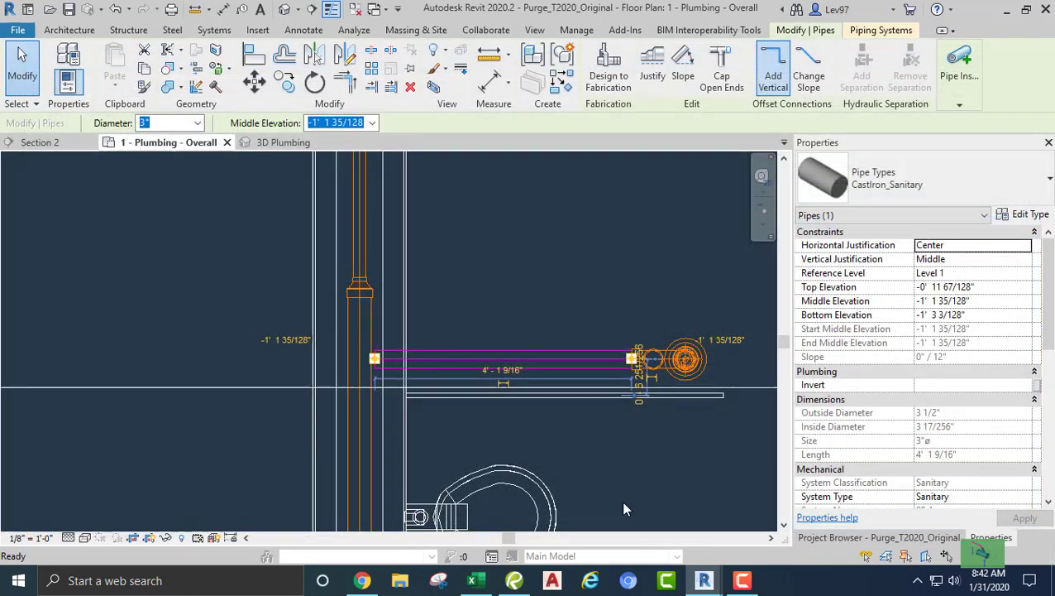
{"action": "left_click", "coordinate": [215, 314]}
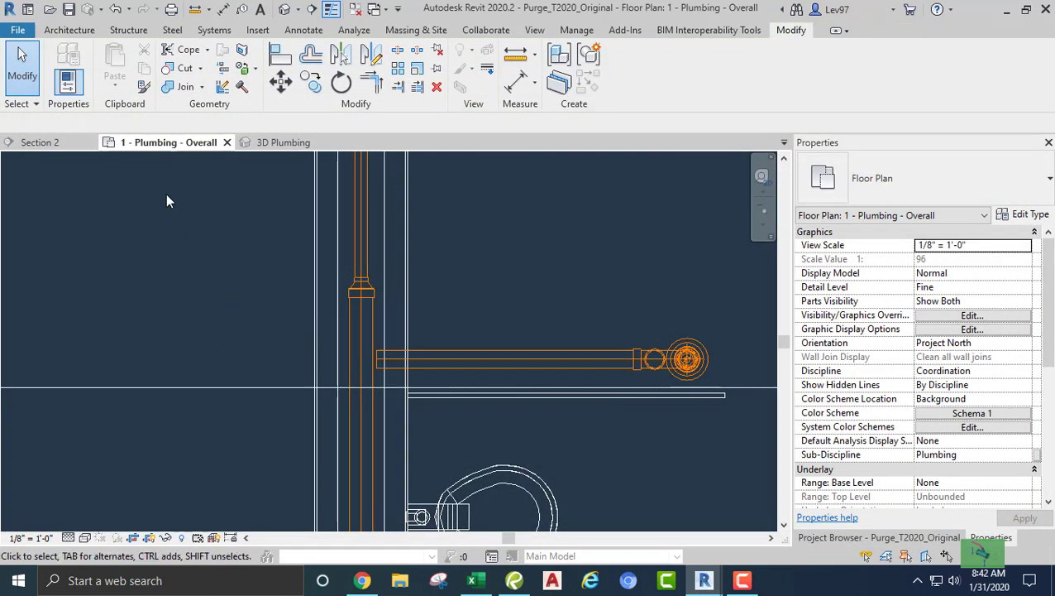
Extend the floor drain's 3" branch pipe to the 4" main in the floor plan using Trim/Extend Single Element.
{"action": "left_click", "coordinate": [398, 87]}
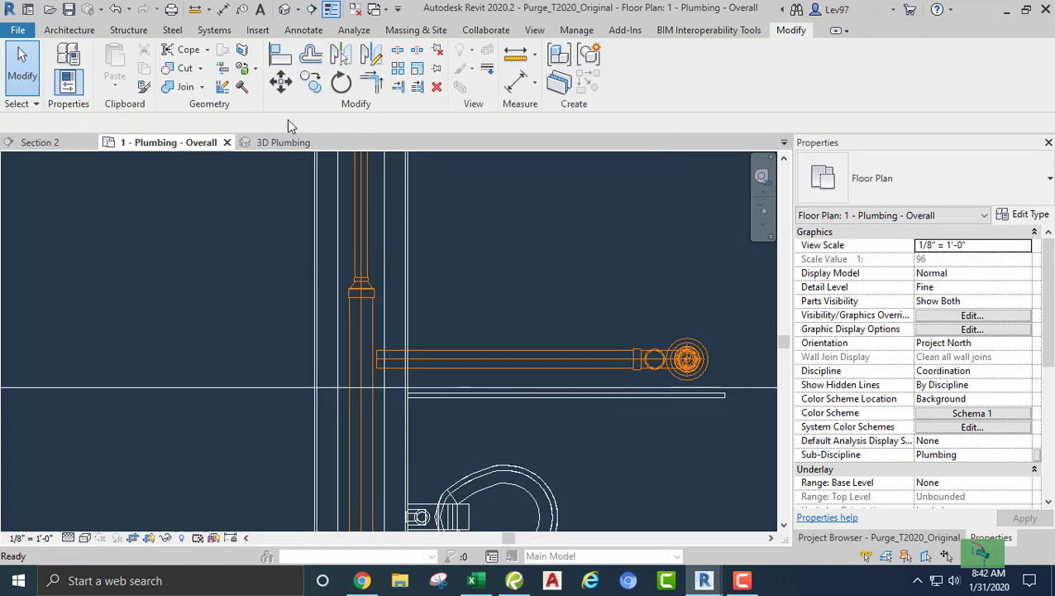
{"action": "left_click", "coordinate": [360, 324]}
{"action": "left_click", "coordinate": [483, 349]}
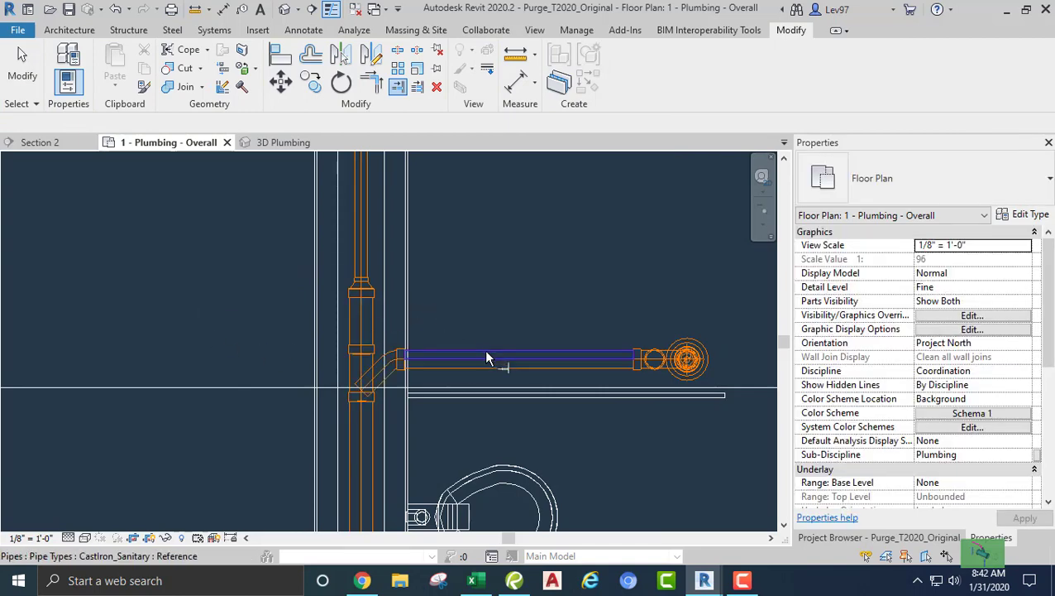
{"action": "key", "text": "Escape"}
{"action": "scroll", "coordinate": [468, 319], "scroll_direction": "down", "scroll_amount": 5}
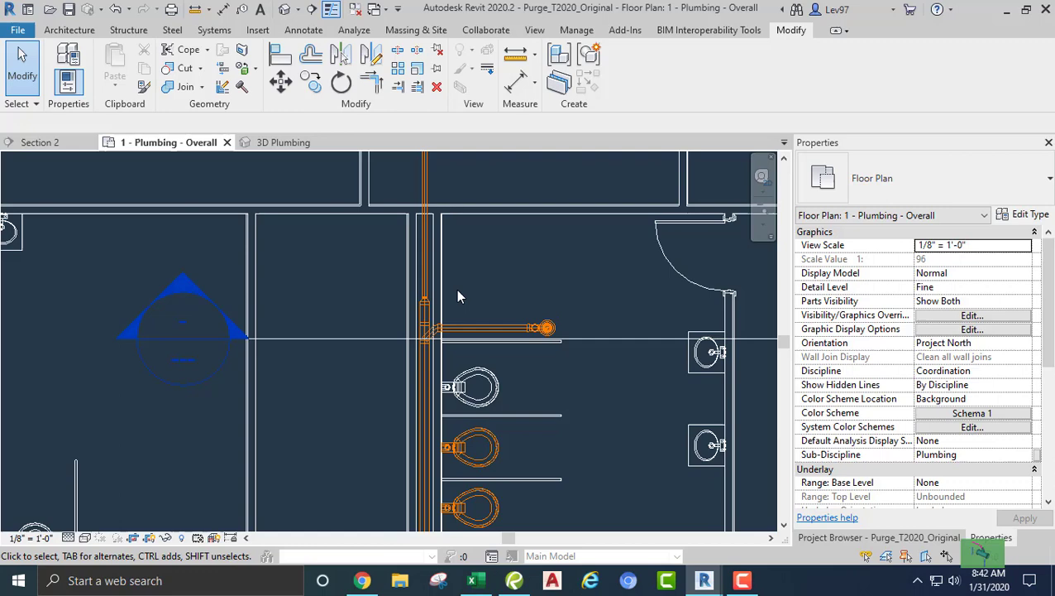
Move the Section 2 line down the plan so it cuts through the water closet nearest the floor drain, and open that section.
{"action": "middle_click_drag", "start_coordinate": [656, 363], "coordinate": [619, 378]}
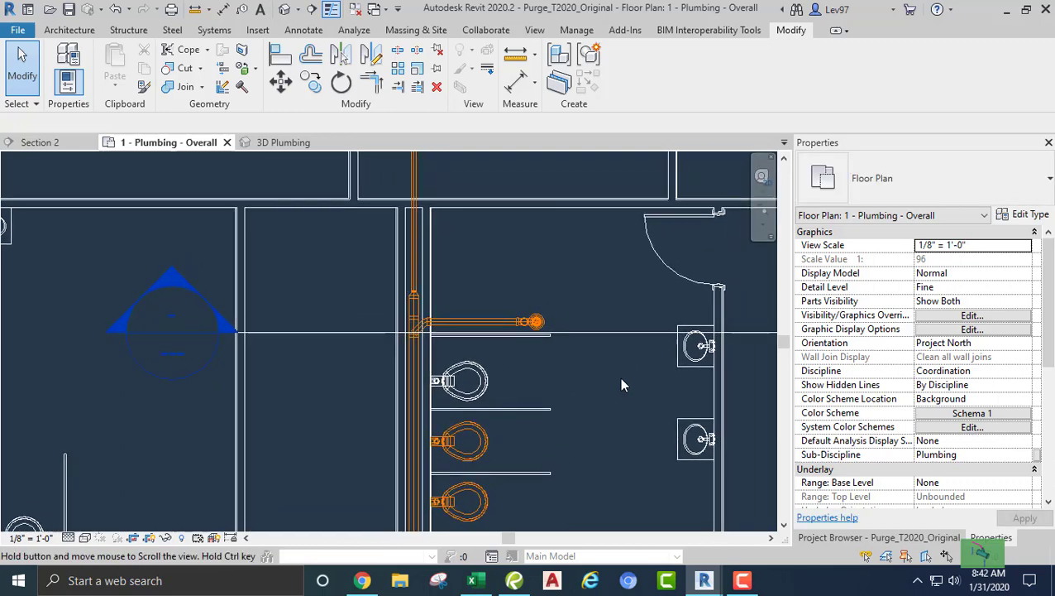
{"action": "left_click", "coordinate": [595, 332]}
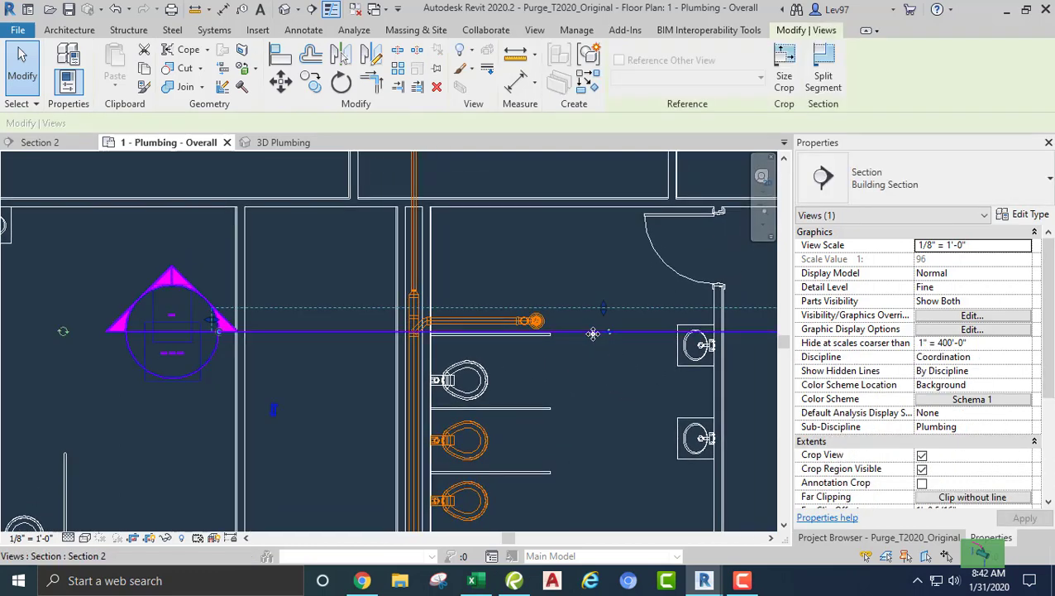
{"action": "left_click_drag", "start_coordinate": [575, 368], "coordinate": [559, 397]}
{"action": "left_click", "coordinate": [360, 441]}
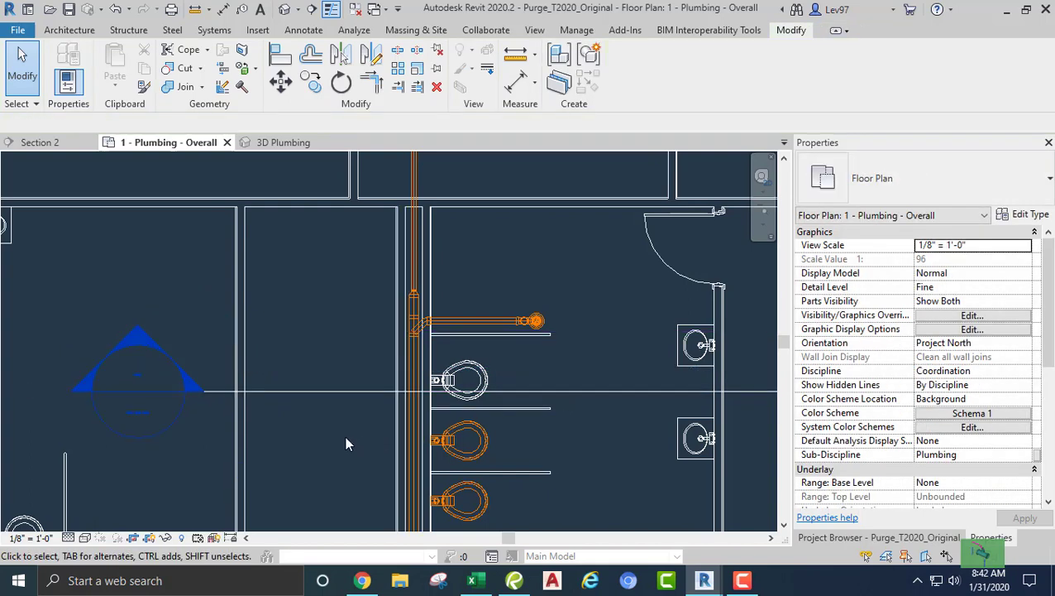
{"action": "left_click", "coordinate": [62, 143]}
{"action": "scroll", "coordinate": [370, 378], "scroll_direction": "down", "scroll_amount": 5}
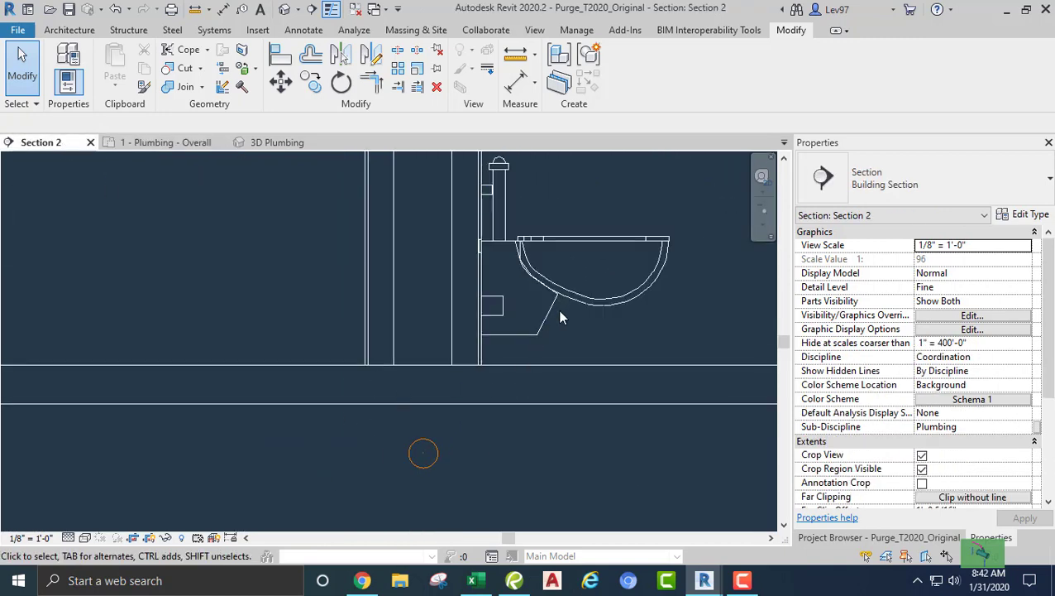
Draw an unsloped 4" pipe from the first water closet's waste outlet to the chase centreline and down into the main, and check it in 3D.
{"action": "left_click", "coordinate": [577, 306]}
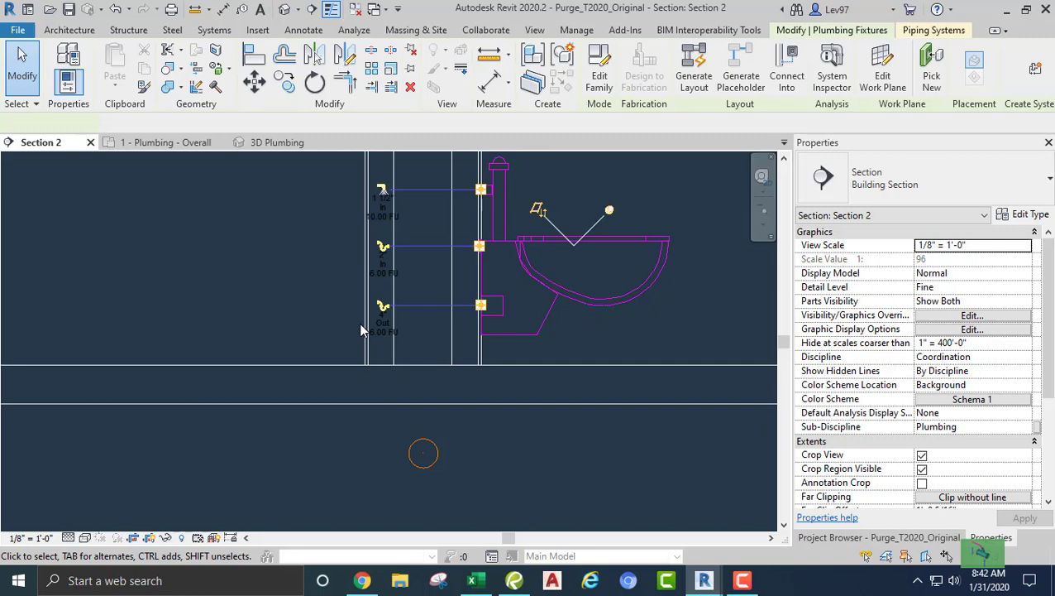
{"action": "left_click", "coordinate": [383, 311]}
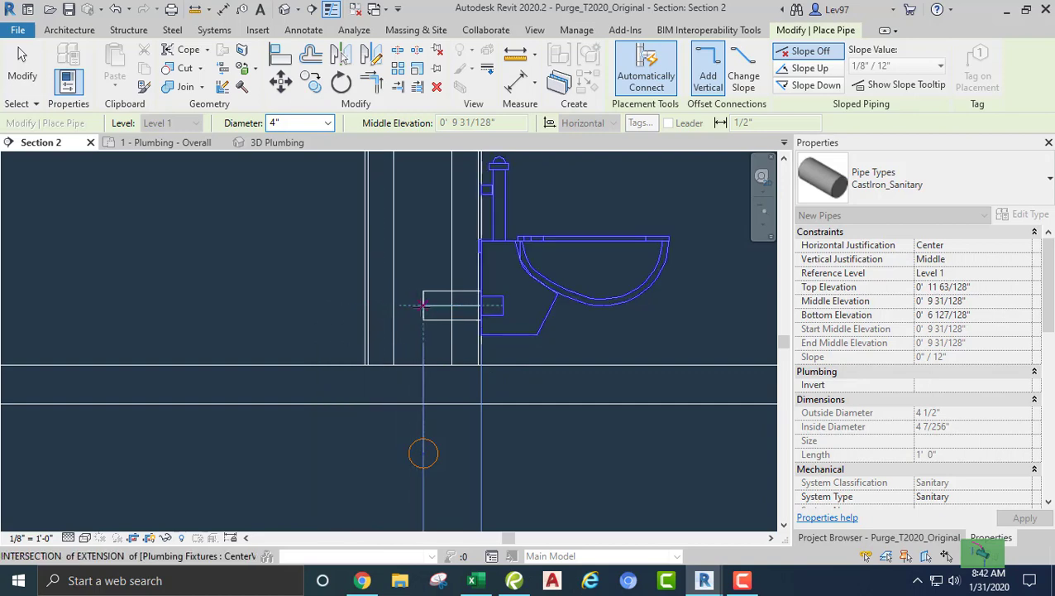
{"action": "left_click", "coordinate": [423, 306]}
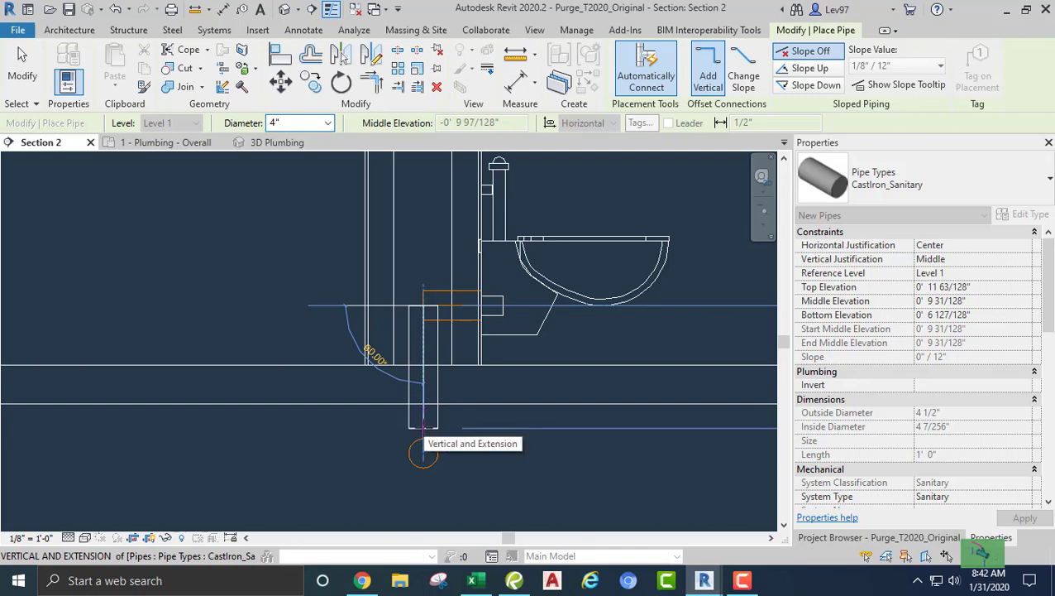
{"action": "scroll", "coordinate": [422, 428], "scroll_direction": "up", "scroll_amount": 3}
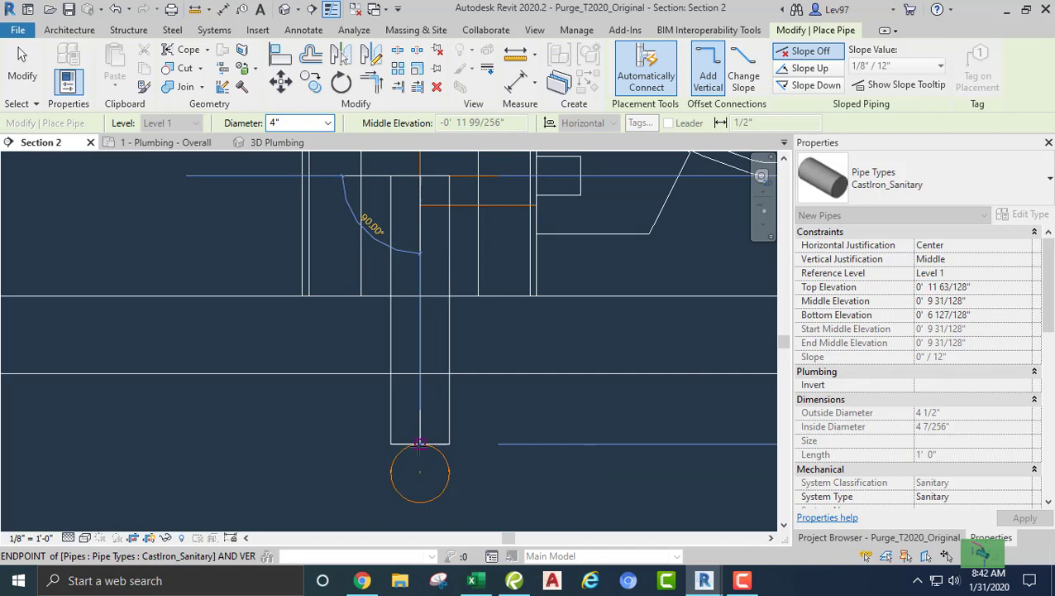
{"action": "left_click", "coordinate": [420, 443]}
{"action": "key", "text": "Escape"}
{"action": "key", "text": "Escape"}
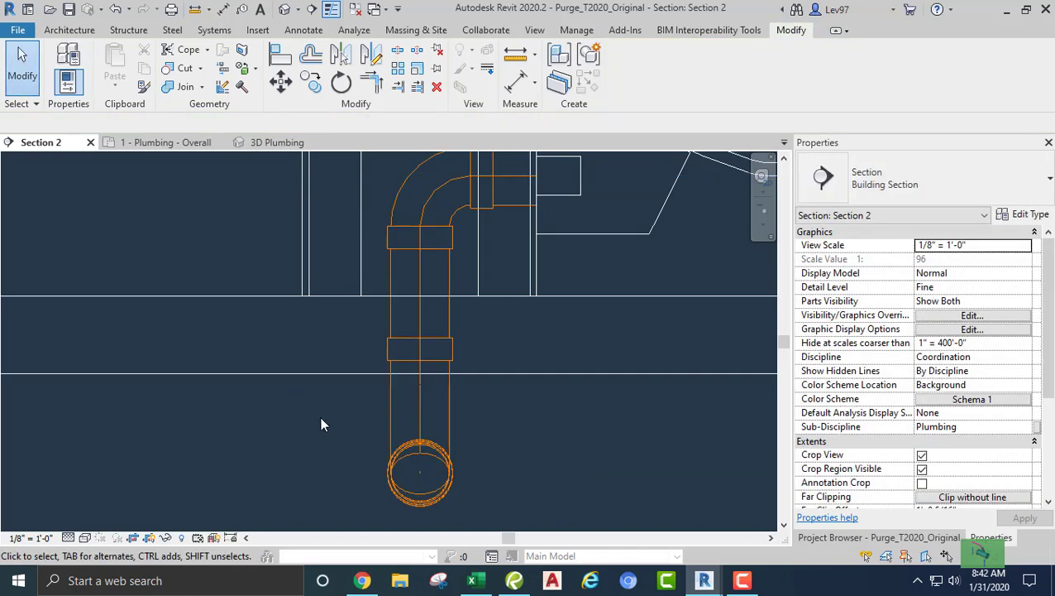
{"action": "scroll", "coordinate": [347, 434], "scroll_direction": "down", "scroll_amount": 4}
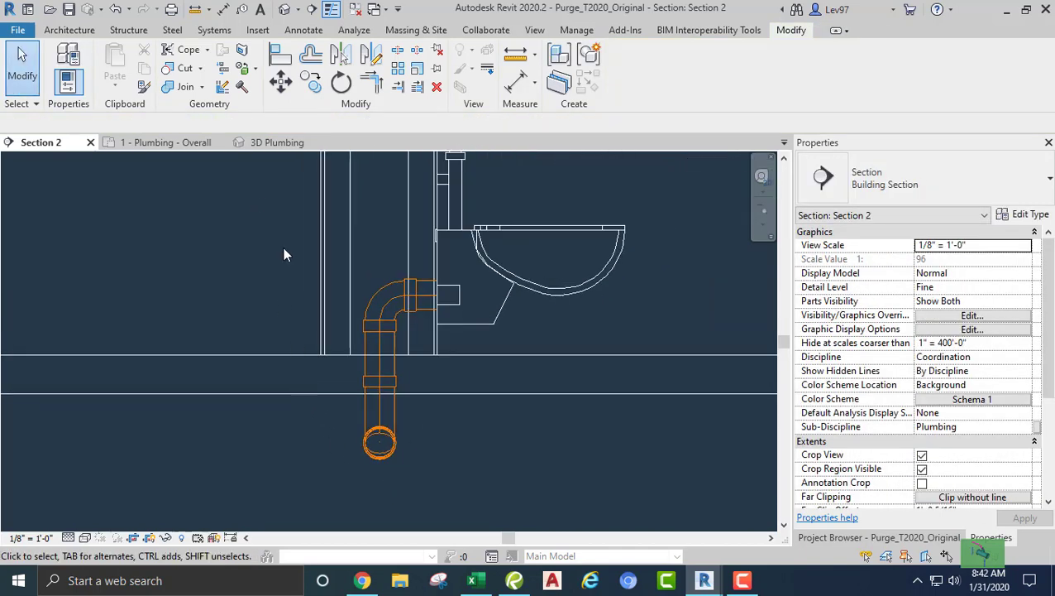
{"action": "left_click", "coordinate": [275, 145]}
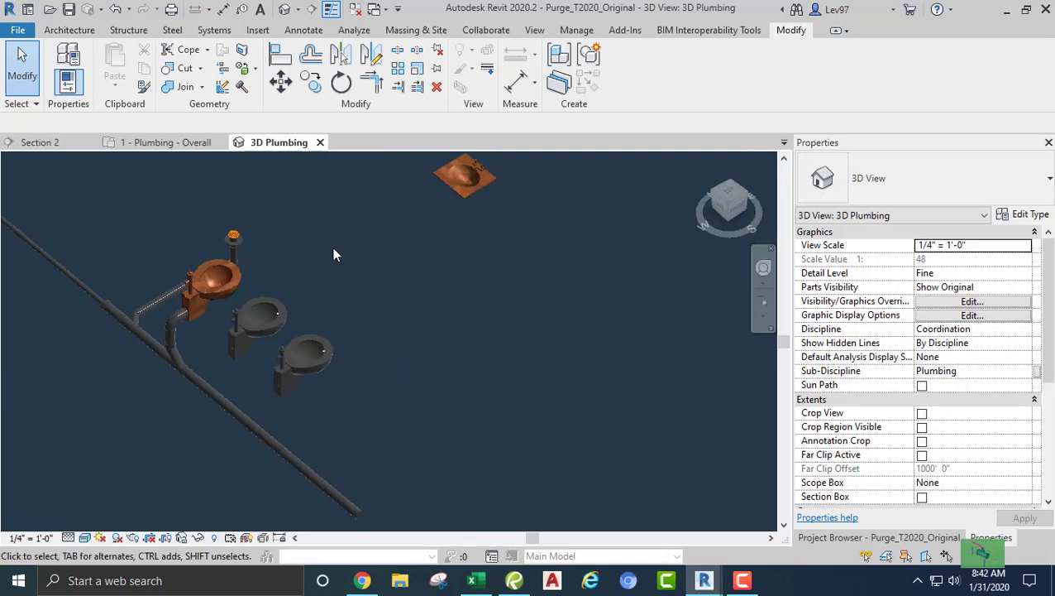
{"action": "scroll", "coordinate": [151, 371], "scroll_direction": "up", "scroll_amount": 3}
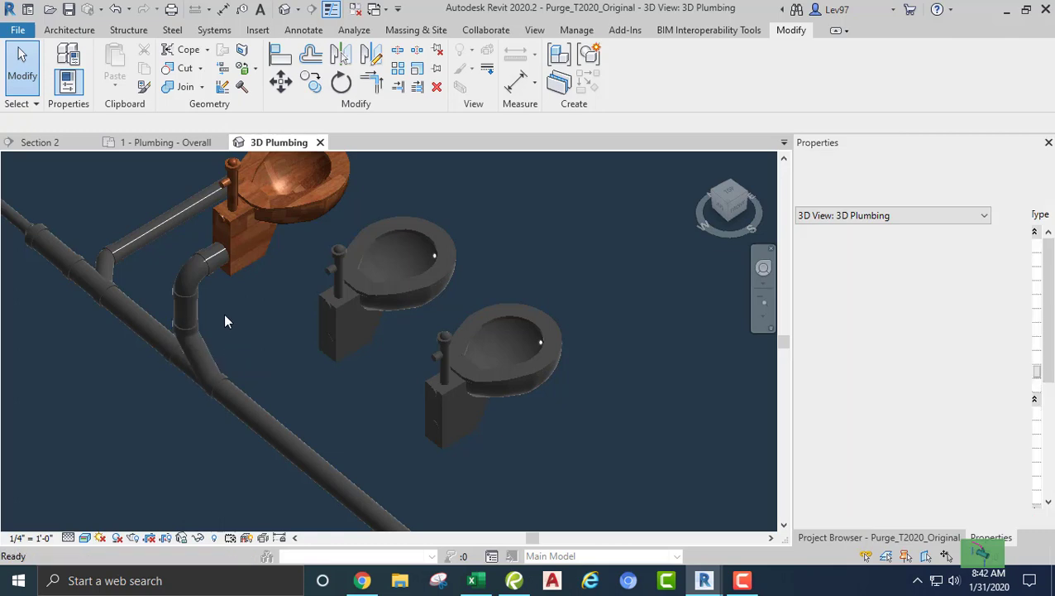
Shift the Section 2 line in the floor plan to just below the middle water closet and reopen the section.
{"action": "left_click", "coordinate": [152, 142]}
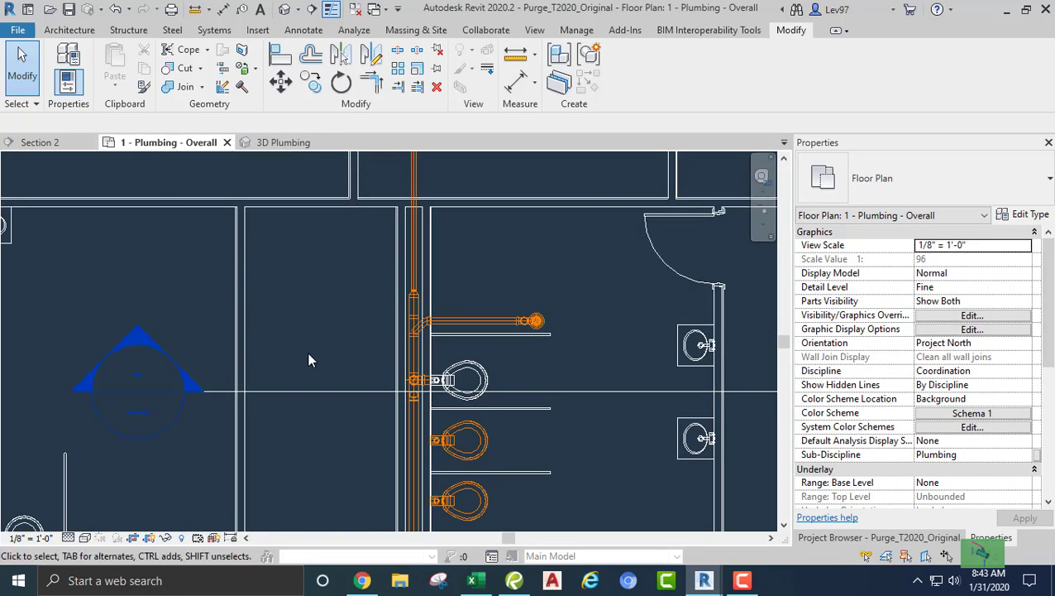
{"action": "middle_click_drag", "start_coordinate": [308, 358], "coordinate": [277, 230]}
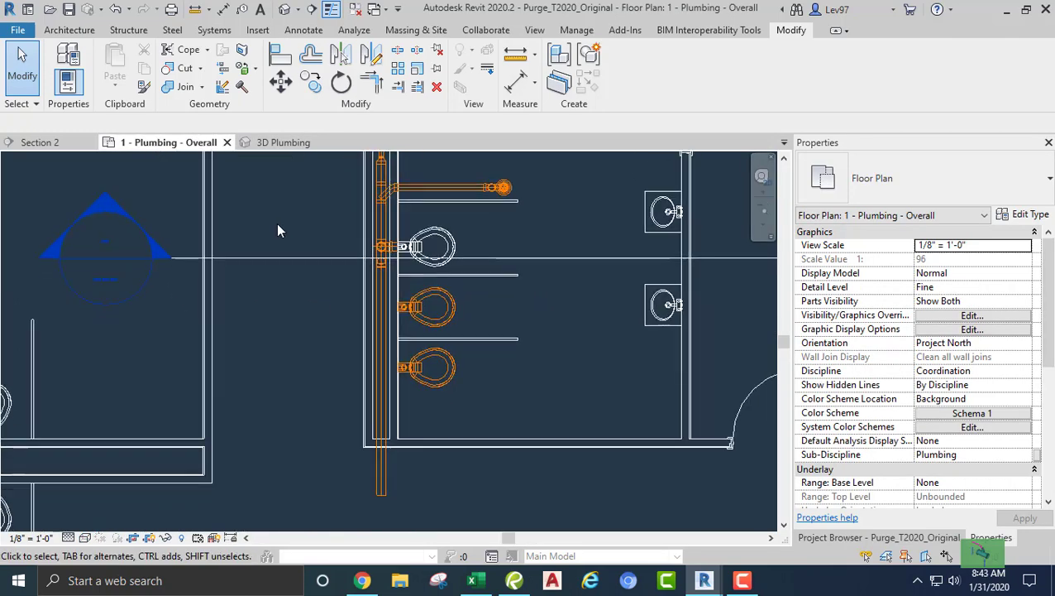
{"action": "left_click", "coordinate": [578, 262]}
{"action": "left_click_drag", "start_coordinate": [579, 289], "coordinate": [537, 348]}
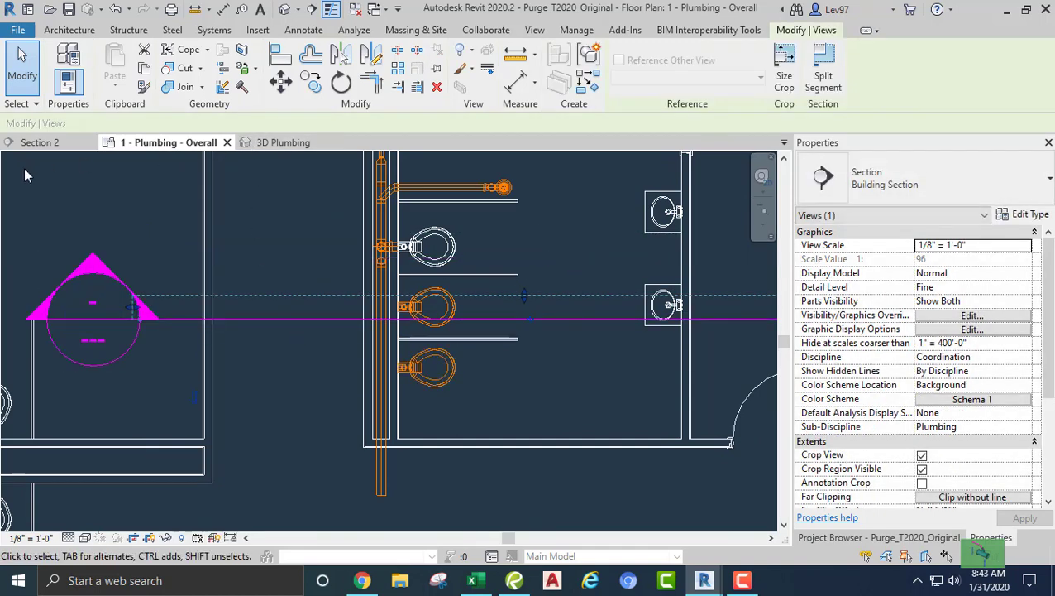
{"action": "left_click", "coordinate": [48, 143]}
{"action": "middle_click_drag", "start_coordinate": [253, 297], "coordinate": [282, 303]}
Draw an unsloped 4" CastIron_Sanitary pipe from the middle water closet's waste outlet over and down into the main.
{"action": "left_click", "coordinate": [546, 283]}
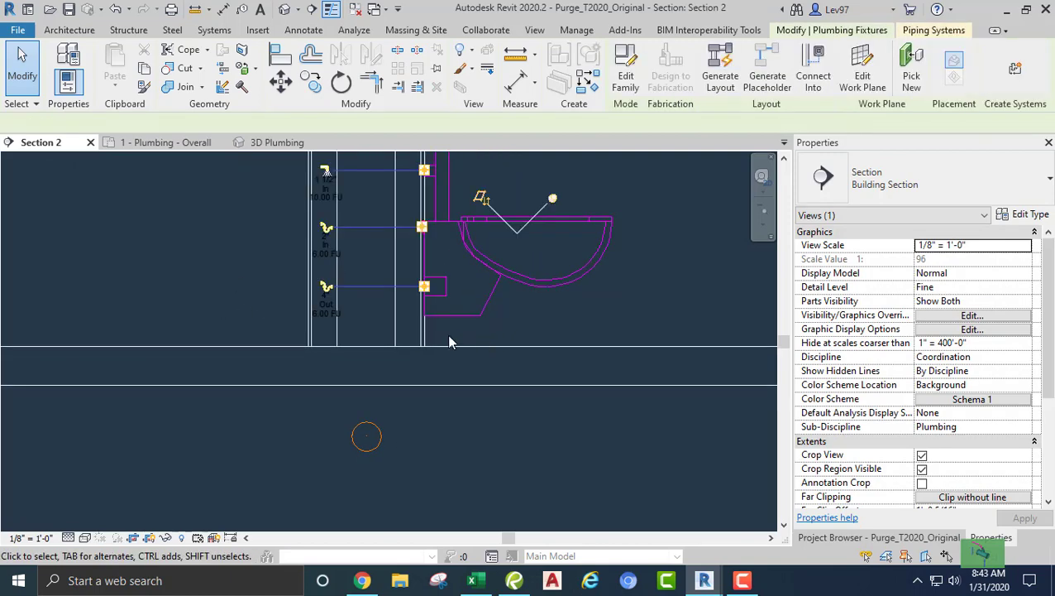
{"action": "left_click", "coordinate": [327, 291]}
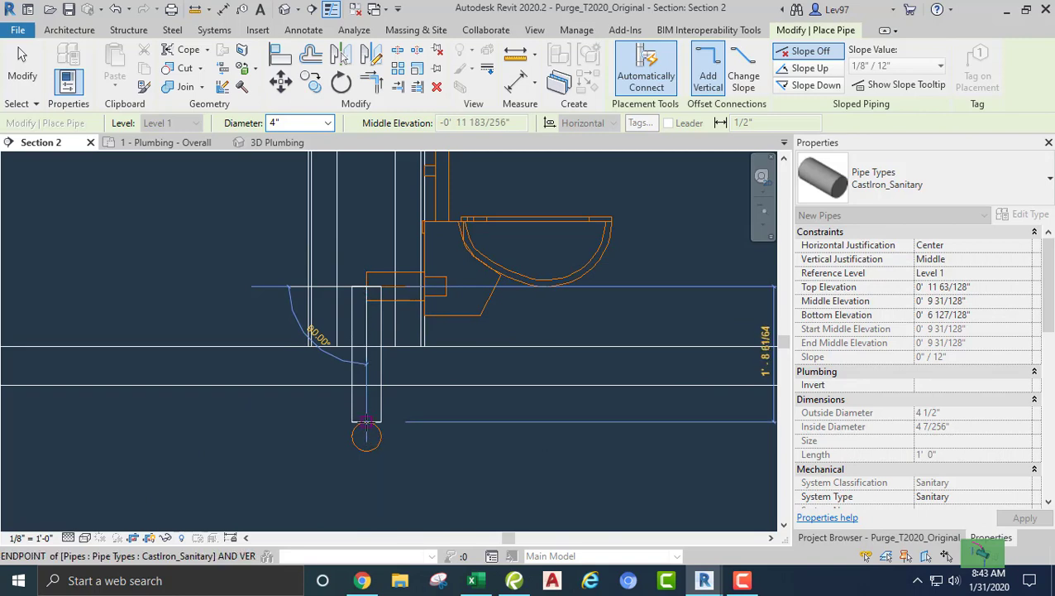
{"action": "left_click", "coordinate": [366, 422]}
{"action": "key", "text": "Escape"}
{"action": "key", "text": "Escape"}
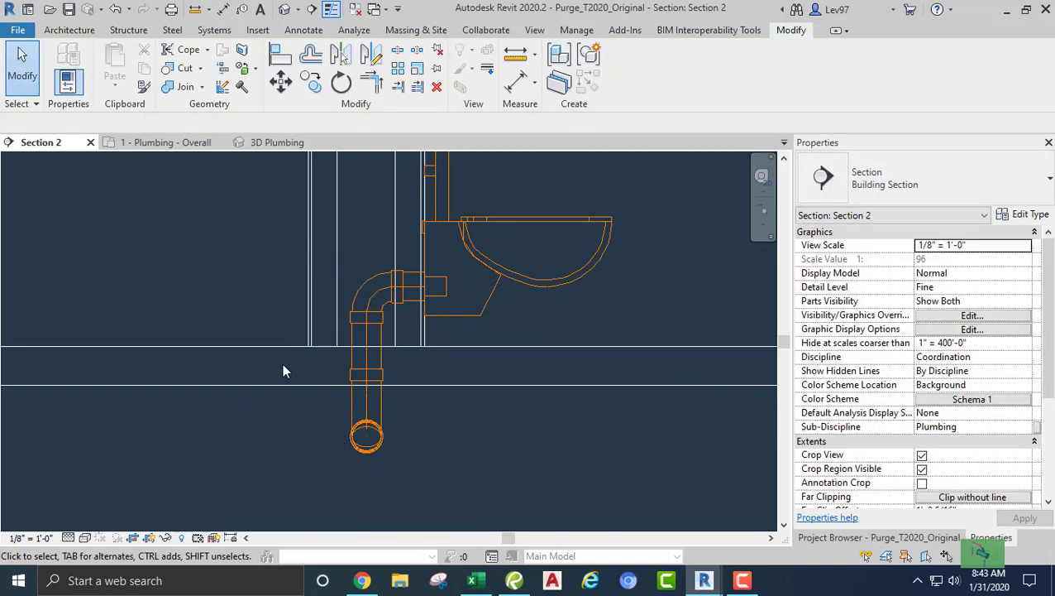
Relocate the Section 2 line in the floor plan to the third water closet and return to the section view.
{"action": "left_click", "coordinate": [157, 143]}
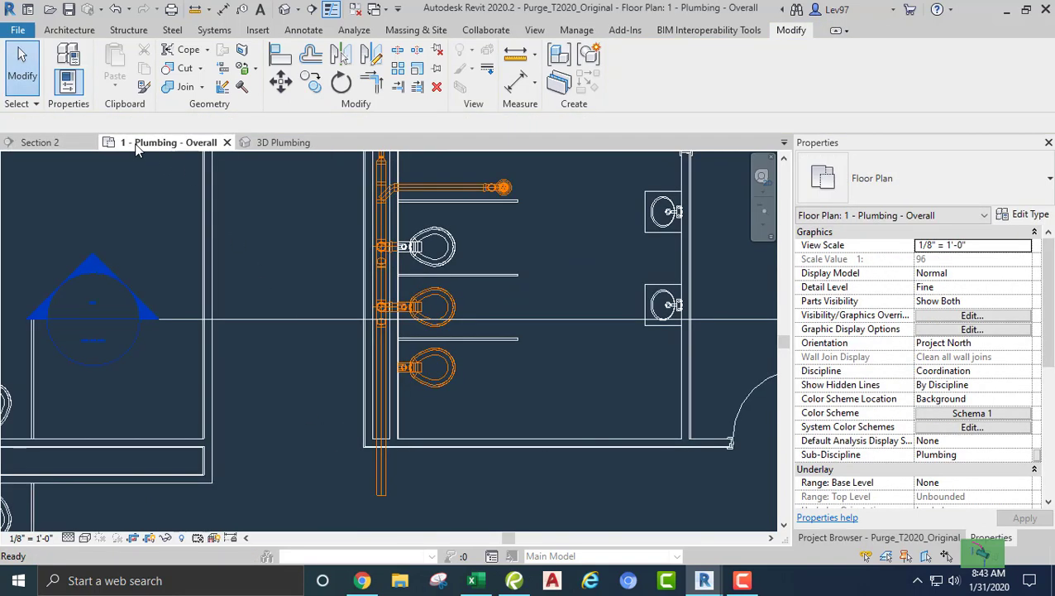
{"action": "left_click", "coordinate": [309, 318]}
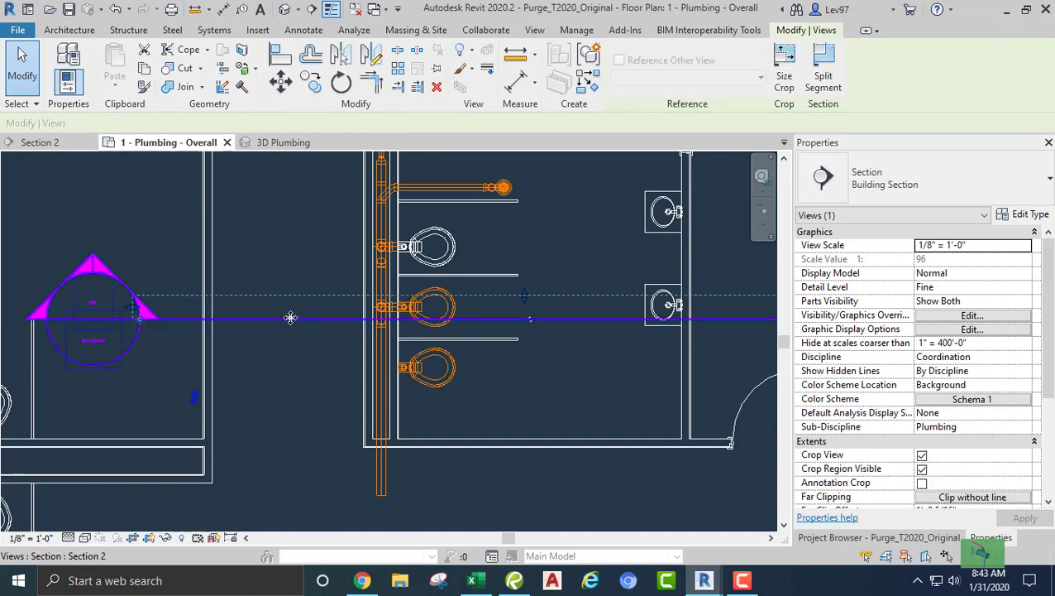
{"action": "left_click_drag", "start_coordinate": [290, 317], "coordinate": [294, 378]}
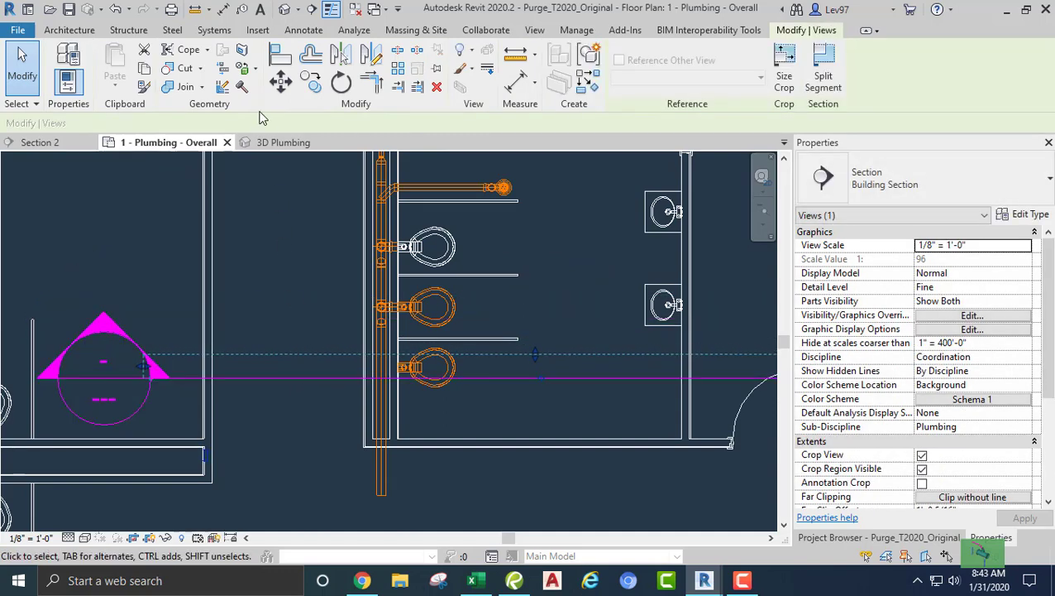
{"action": "left_click", "coordinate": [56, 142]}
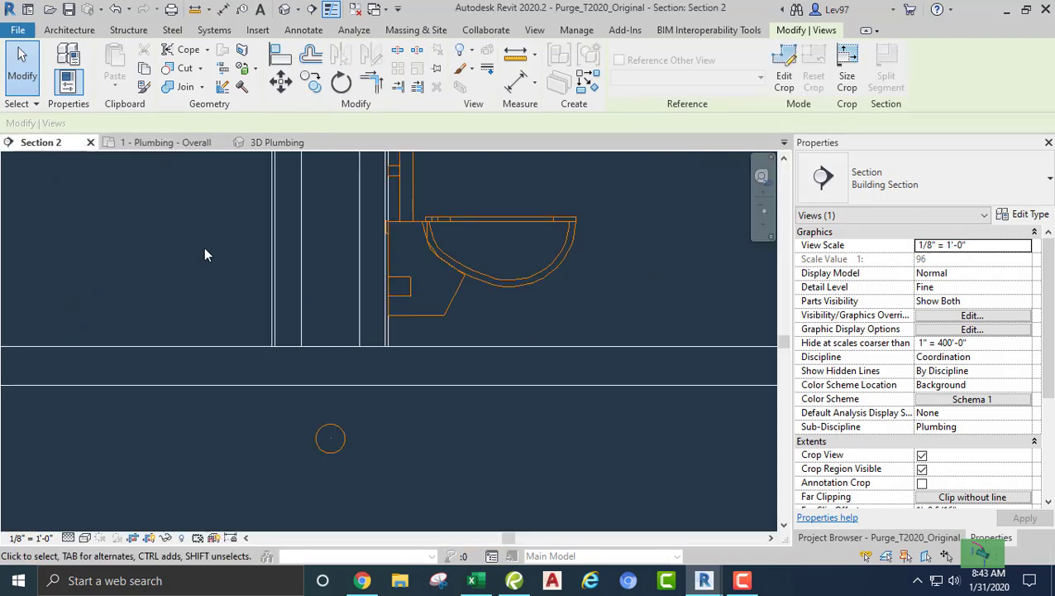
Connect the third water closet's waste outlet to the main with an unsloped 4" pipe, and inspect all three connections in 3D.
{"action": "left_click", "coordinate": [467, 275]}
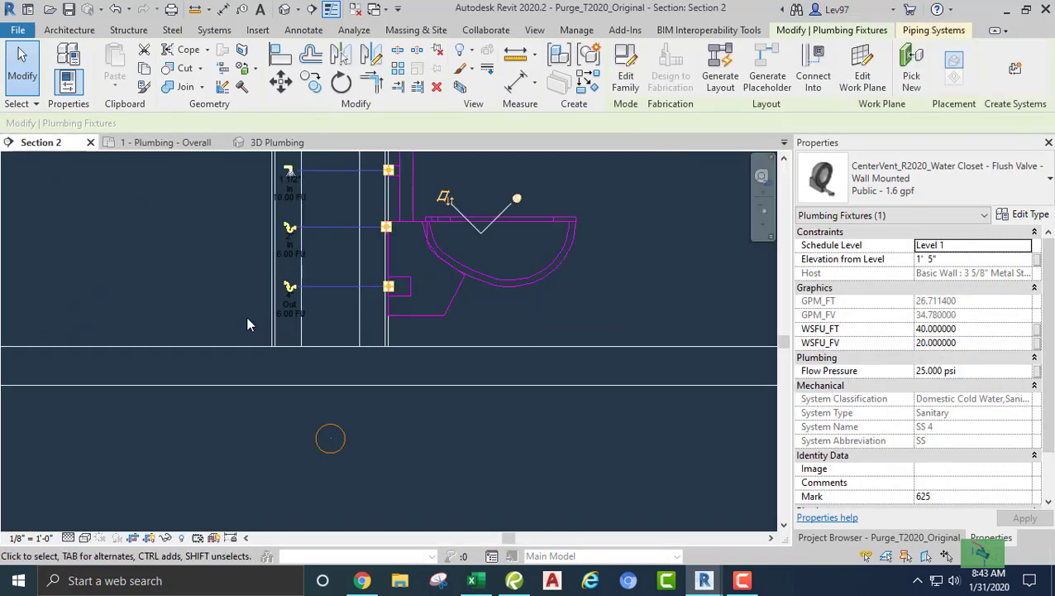
{"action": "left_click", "coordinate": [289, 289]}
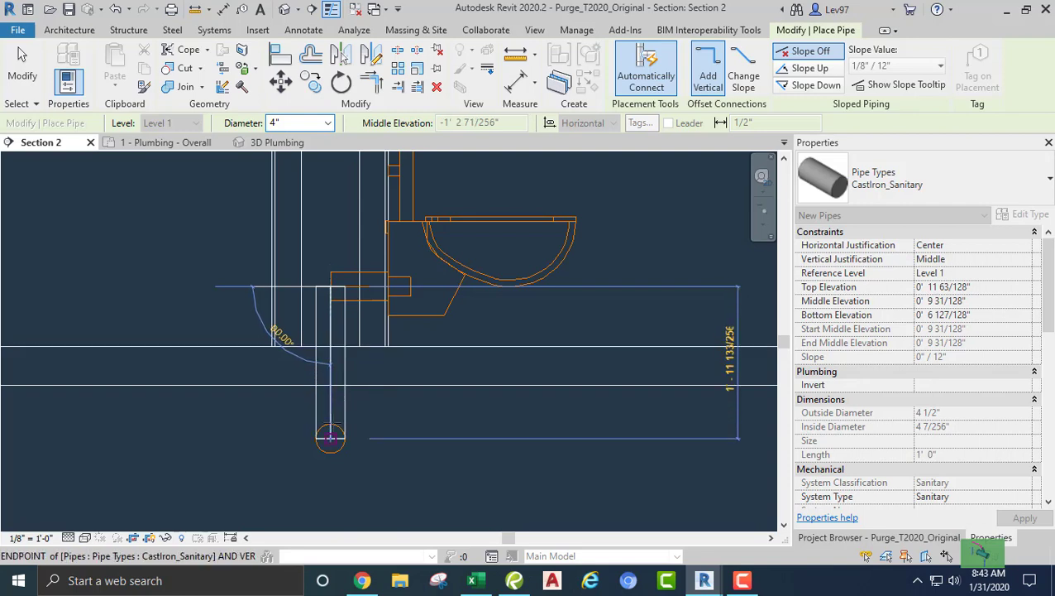
{"action": "left_click", "coordinate": [330, 436]}
{"action": "key", "text": "Escape"}
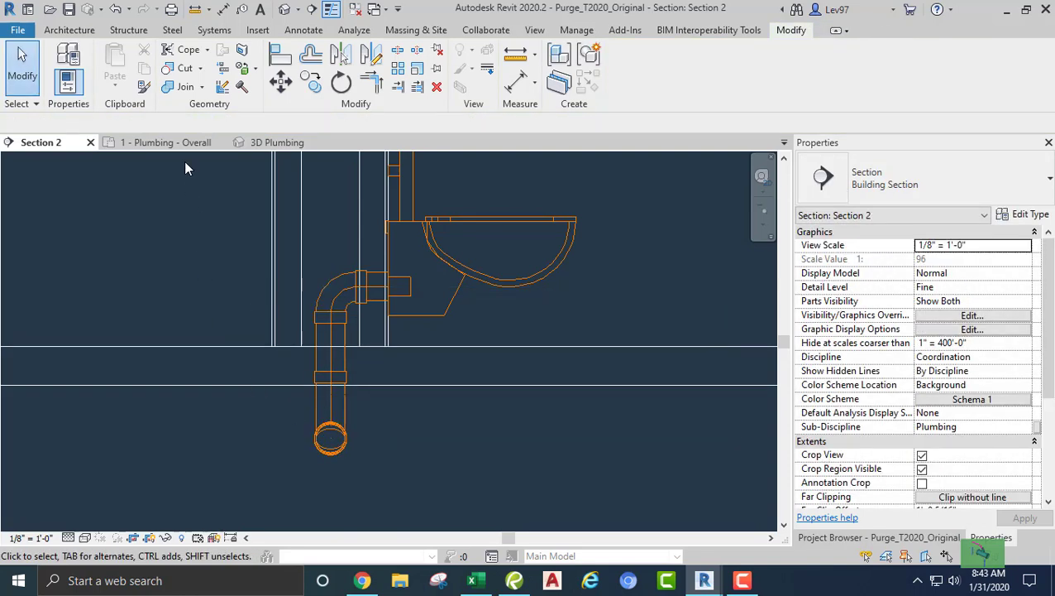
{"action": "left_click", "coordinate": [277, 142]}
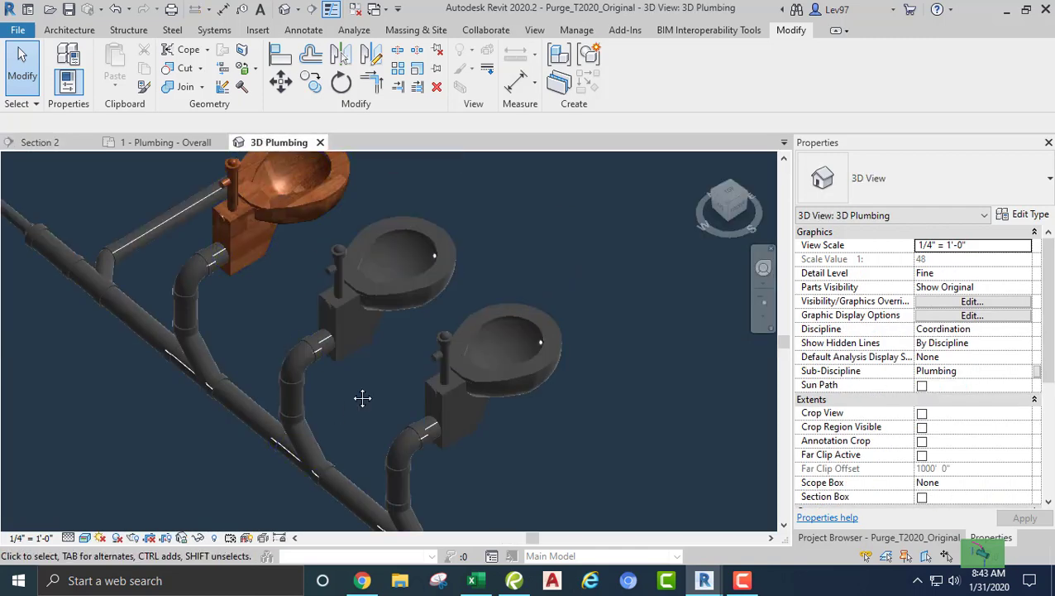
{"action": "scroll", "coordinate": [356, 397], "scroll_direction": "up", "scroll_amount": 2}
{"action": "scroll", "coordinate": [339, 389], "scroll_direction": "down", "scroll_amount": 1}
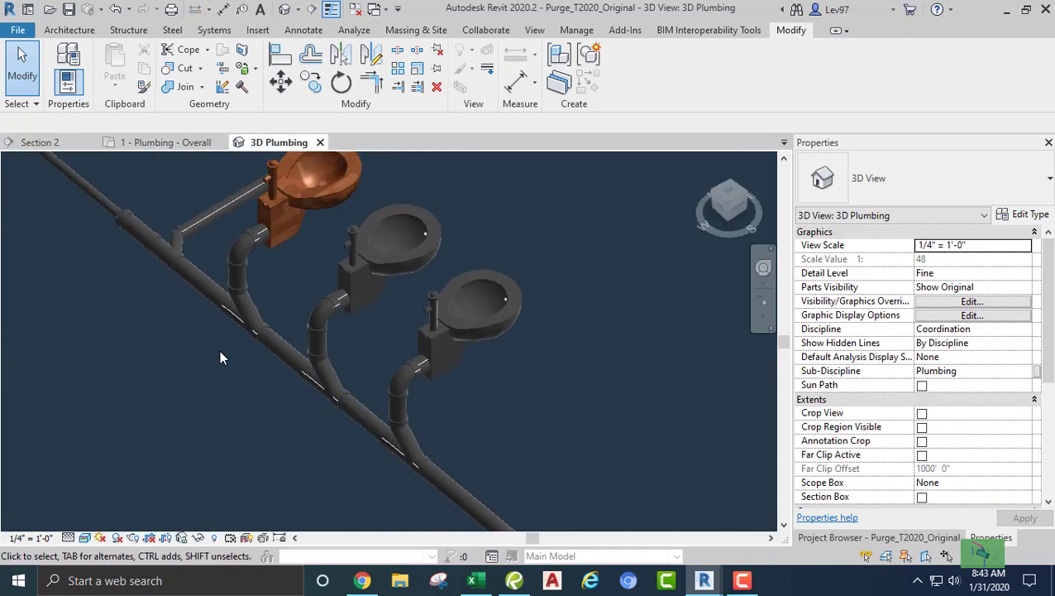
Move the Section 2 line up the plan to just below the upper lavatory, and bring that lavatory into view in the section.
{"action": "left_click", "coordinate": [159, 143]}
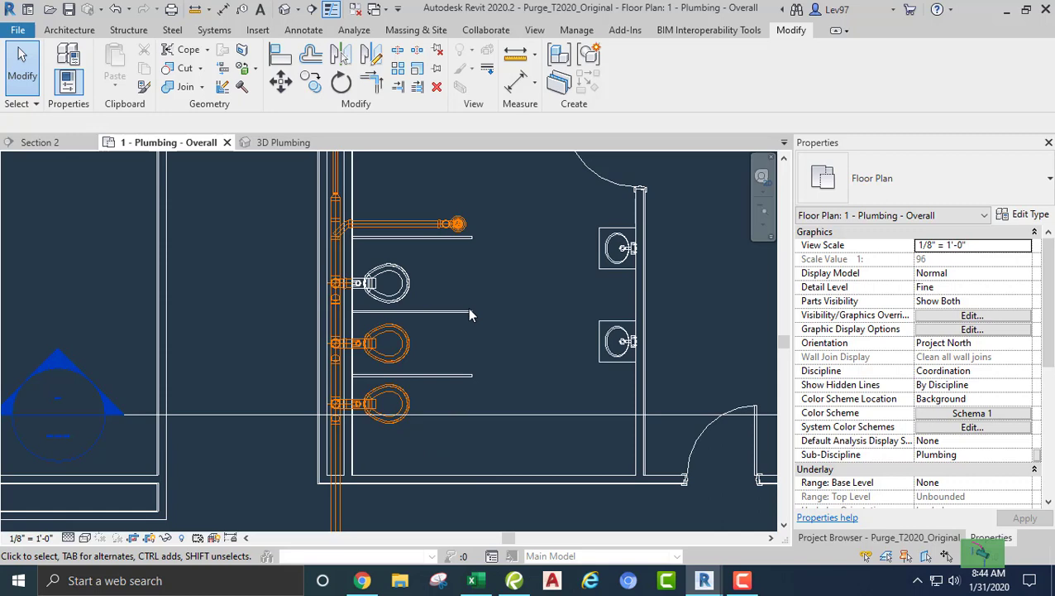
{"action": "left_click", "coordinate": [537, 412]}
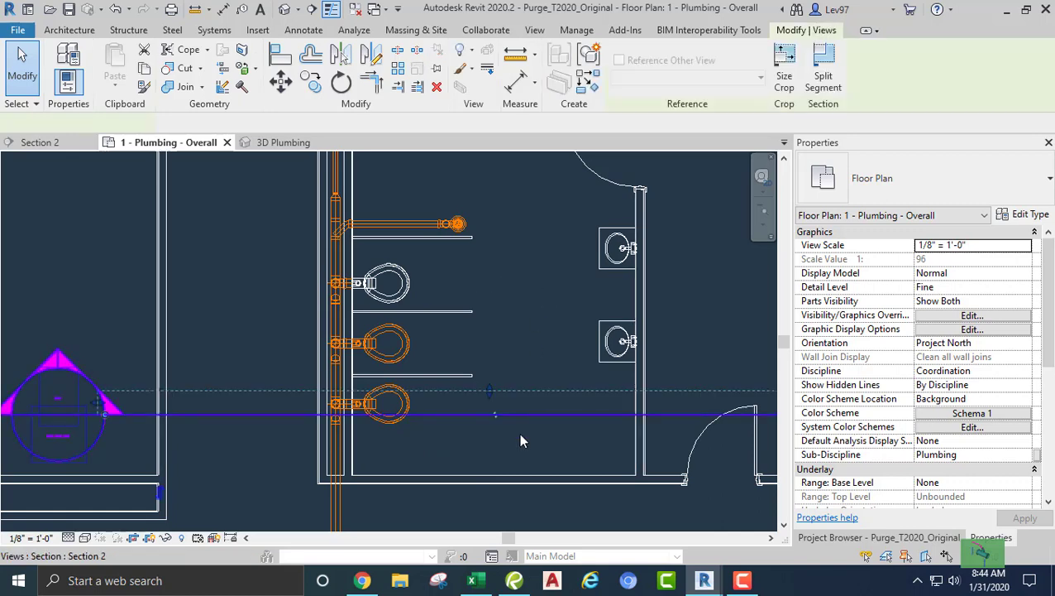
{"action": "left_click_drag", "start_coordinate": [556, 357], "coordinate": [558, 279]}
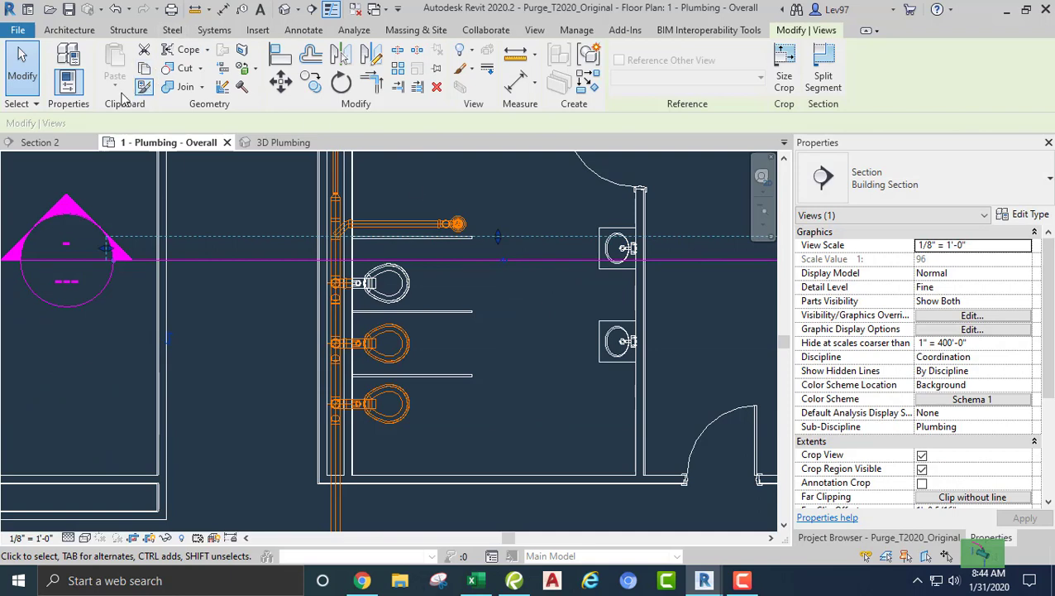
{"action": "left_click", "coordinate": [52, 145]}
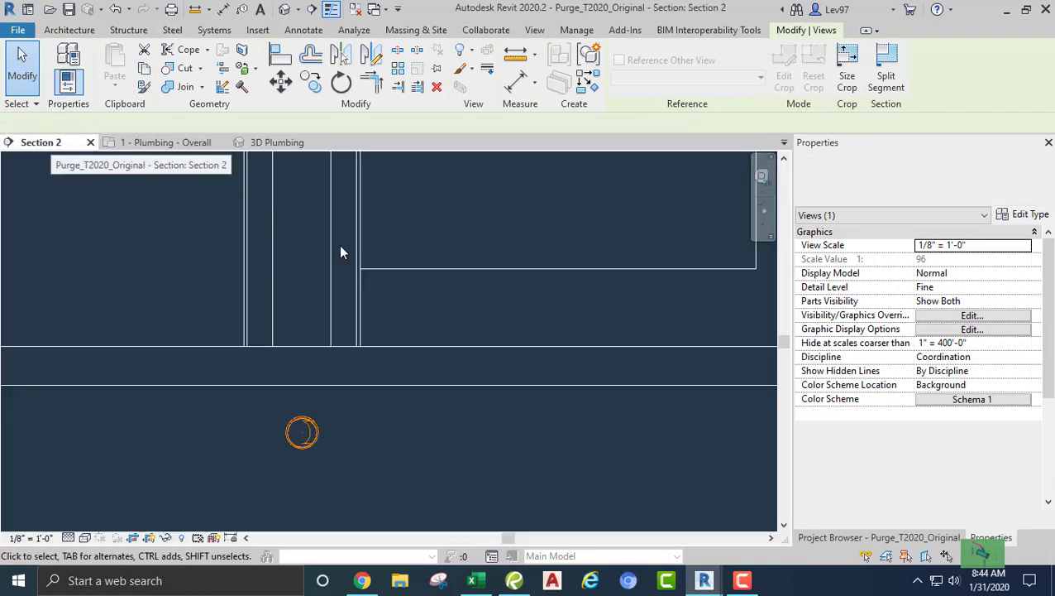
{"action": "scroll", "coordinate": [476, 298], "scroll_direction": "up", "scroll_amount": 3}
{"action": "middle_click_drag", "start_coordinate": [475, 307], "coordinate": [338, 291]}
{"action": "scroll", "coordinate": [329, 298], "scroll_direction": "up", "scroll_amount": 3}
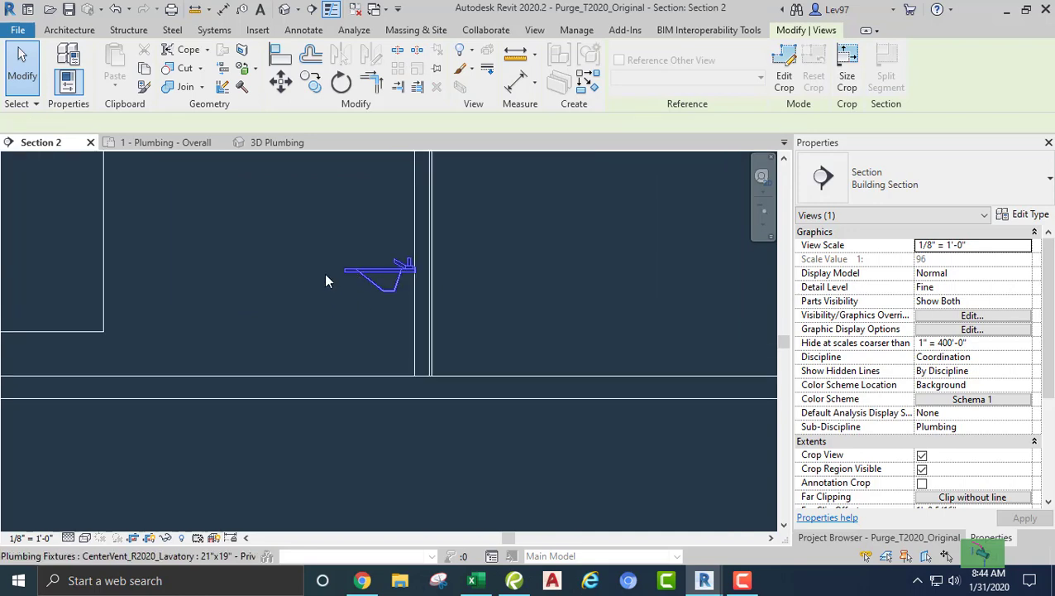
Draw an unsloped 1 1/2" CastIron_Sanitary pipe from the upper lavatory's drain down, across into the wall, and down below the slab to -0' 10".
{"action": "left_click", "coordinate": [356, 276]}
{"action": "left_click", "coordinate": [389, 356]}
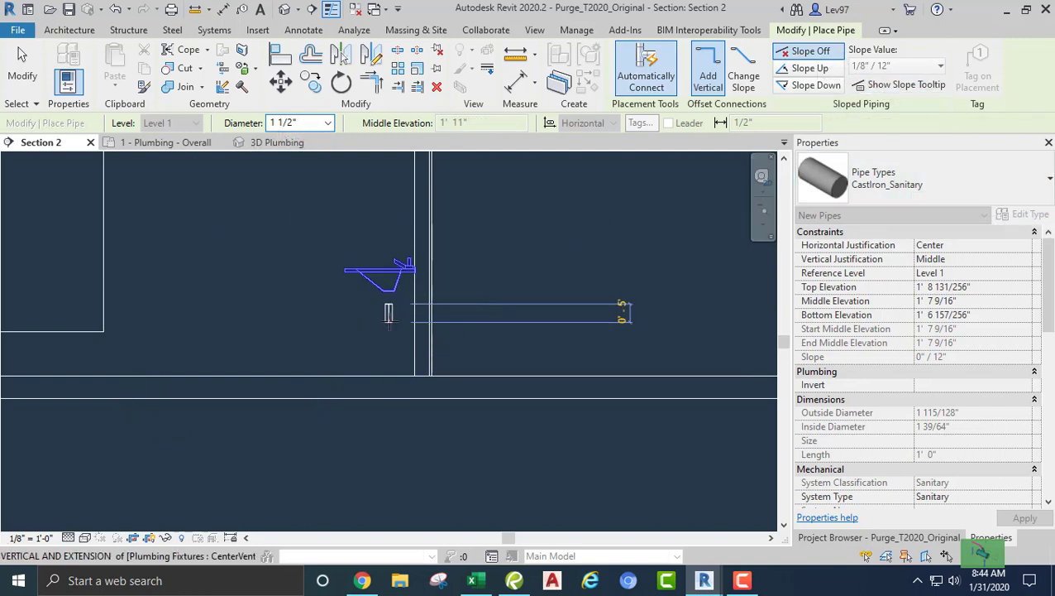
{"action": "scroll", "coordinate": [389, 319], "scroll_direction": "up", "scroll_amount": 1}
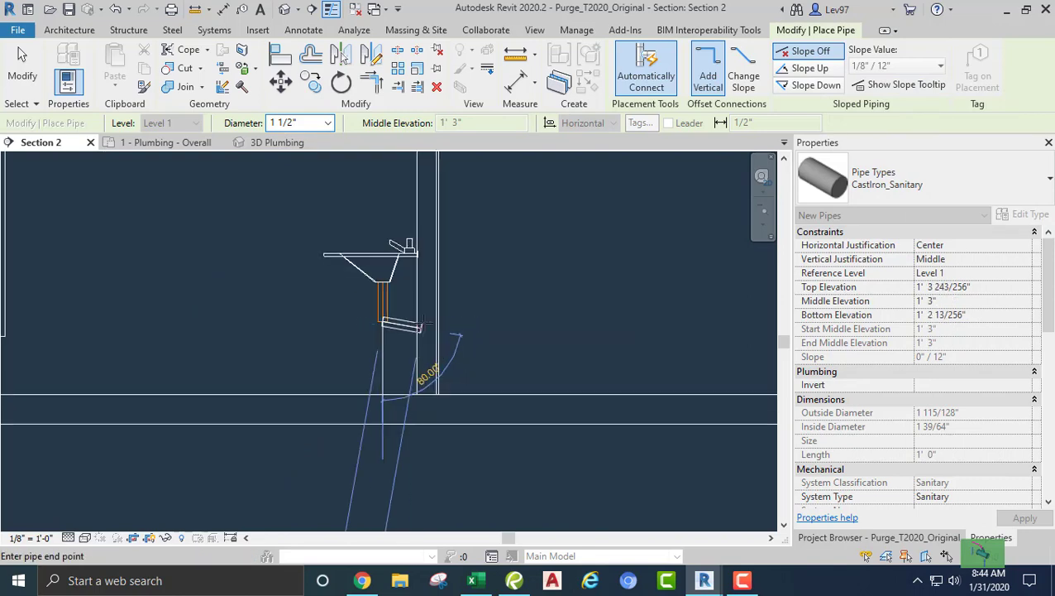
{"action": "left_click", "coordinate": [428, 321]}
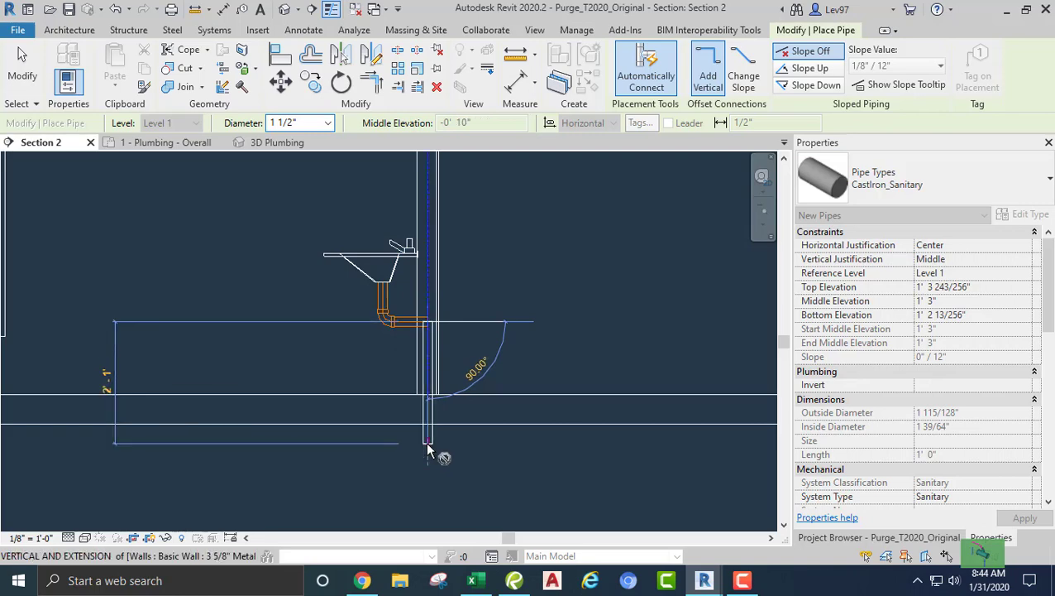
{"action": "left_click", "coordinate": [428, 441]}
{"action": "key", "text": "Escape"}
{"action": "key", "text": "Escape"}
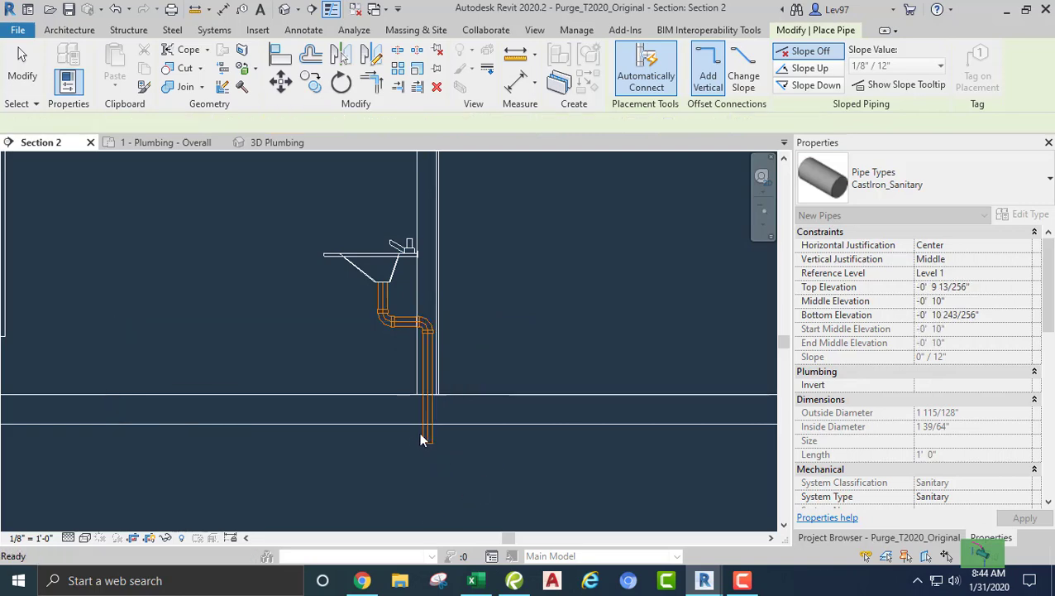
Set the diameter of the upper lavatory's vertical drop pipe in the wall to 2".
{"action": "scroll", "coordinate": [382, 339], "scroll_direction": "up", "scroll_amount": 1}
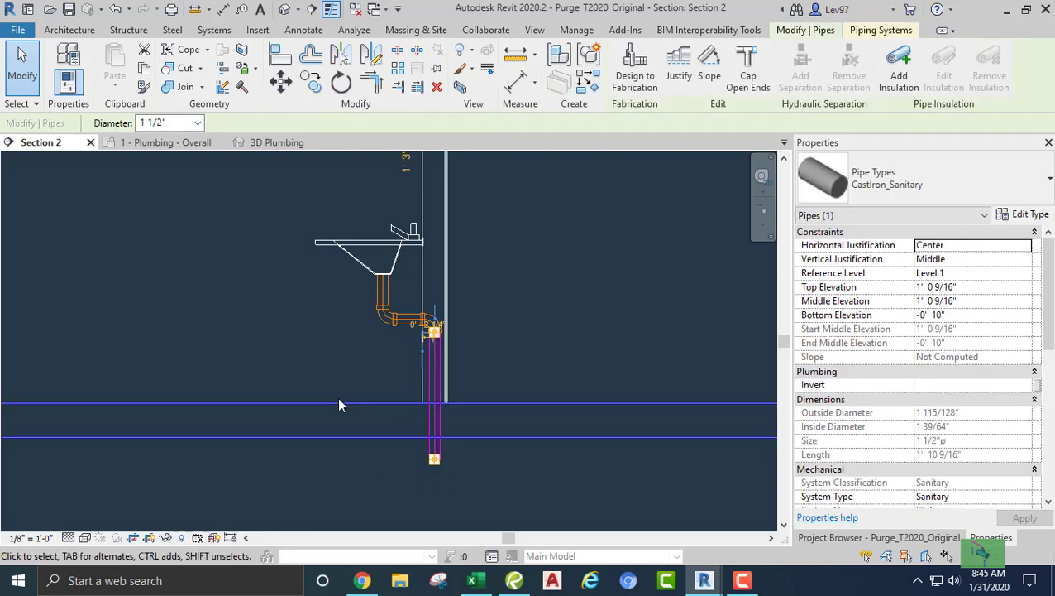
{"action": "left_click", "coordinate": [199, 123]}
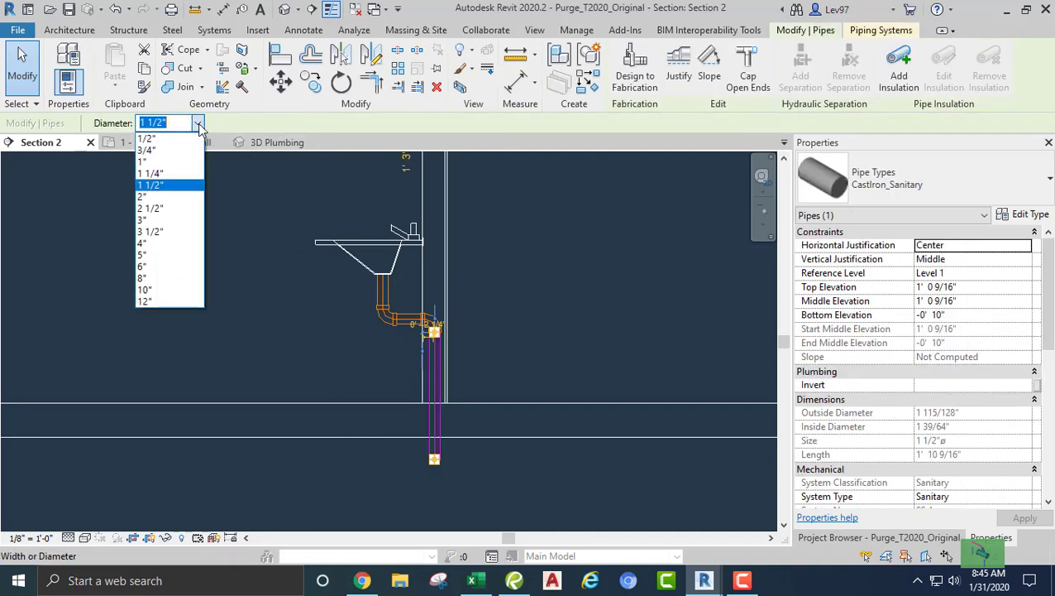
{"action": "left_click", "coordinate": [170, 190]}
{"action": "left_click", "coordinate": [171, 201]}
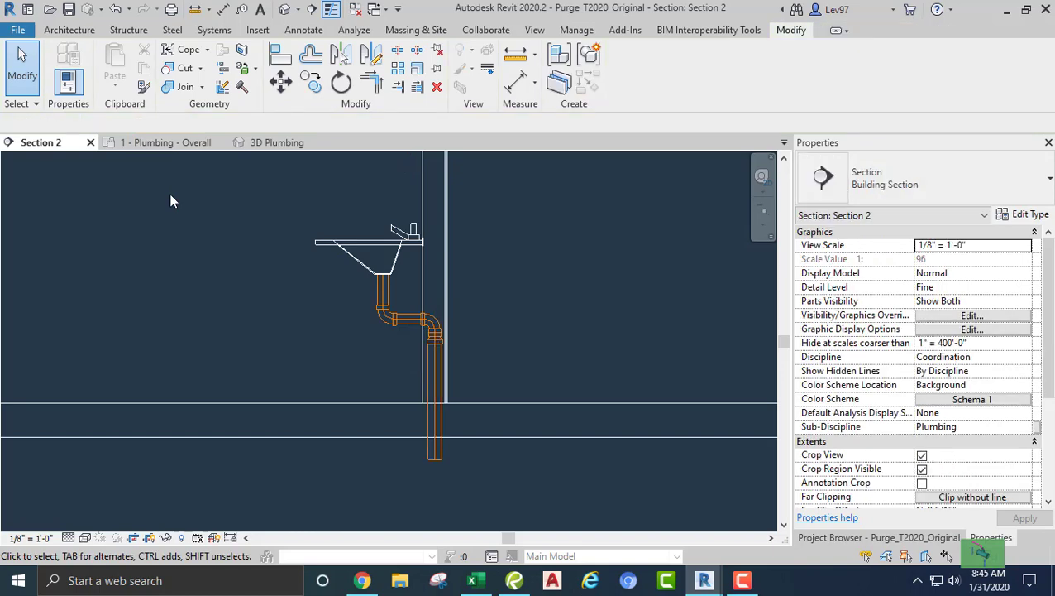
Change the bend below the upper lavatory to the R20_Trap P - PVC - Sch 40 - DWV Standard type.
{"action": "left_click", "coordinate": [382, 319]}
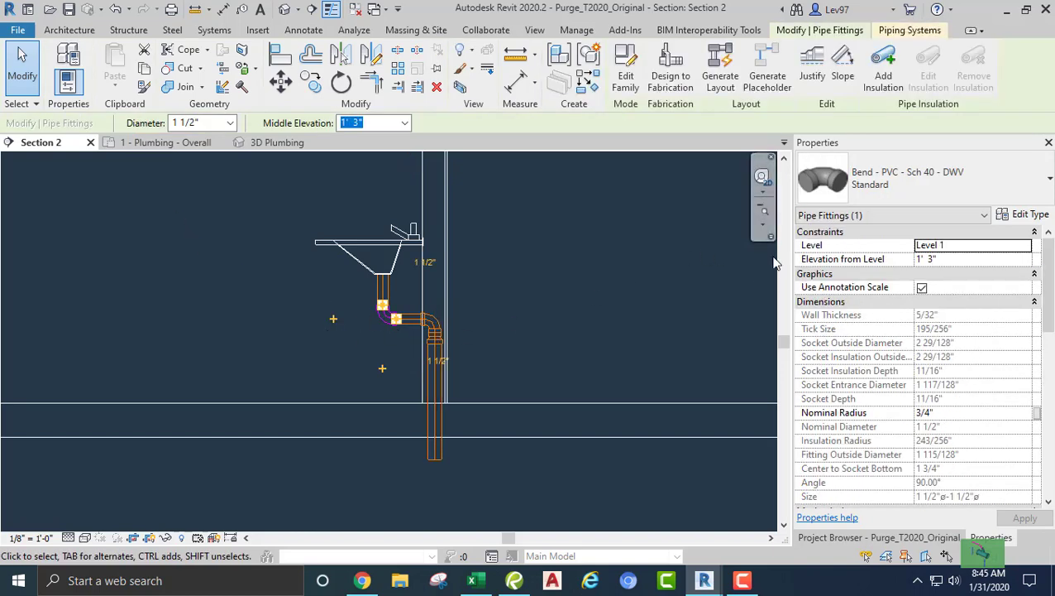
{"action": "left_click", "coordinate": [932, 195]}
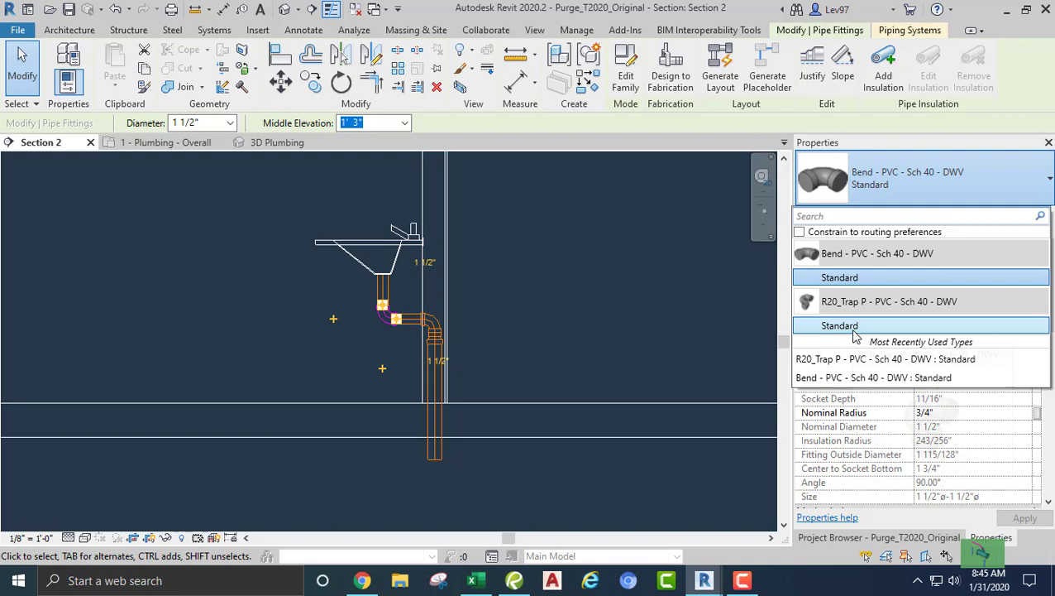
{"action": "left_click", "coordinate": [853, 326]}
{"action": "left_click", "coordinate": [369, 310]}
{"action": "scroll", "coordinate": [369, 310], "scroll_direction": "up", "scroll_amount": 2}
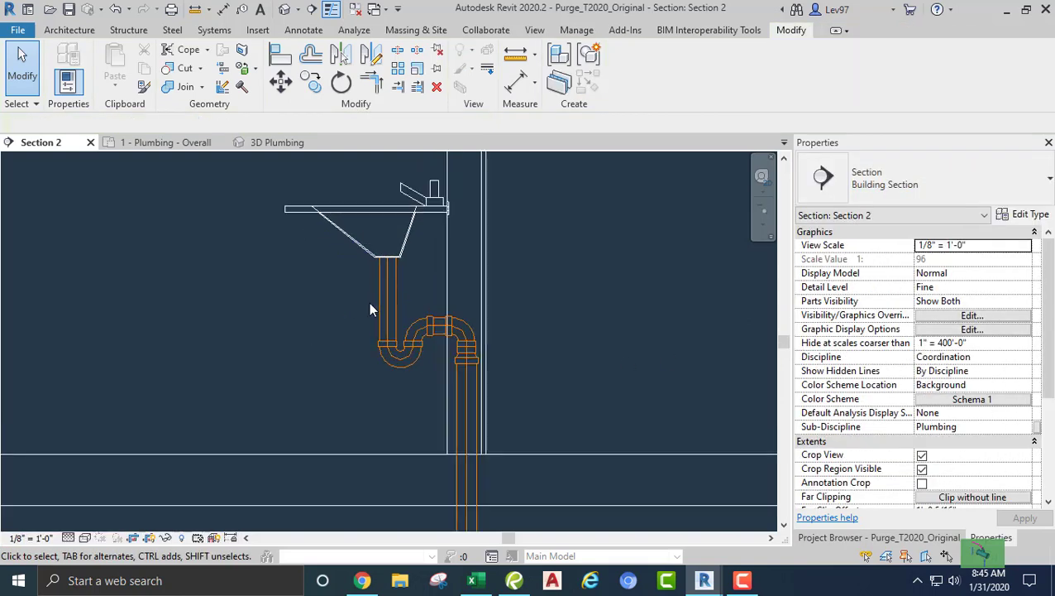
{"action": "scroll", "coordinate": [433, 317], "scroll_direction": "up", "scroll_amount": 1}
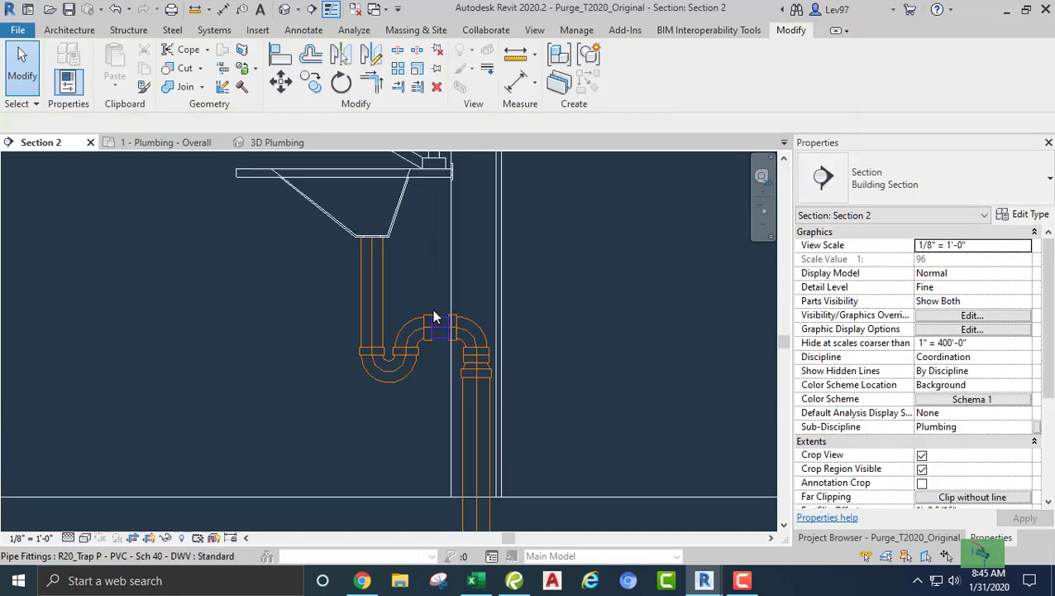
Raise the short horizontal pipe after the P-trap so that the trap sits closer beneath the lavatory.
{"action": "left_click", "coordinate": [436, 328]}
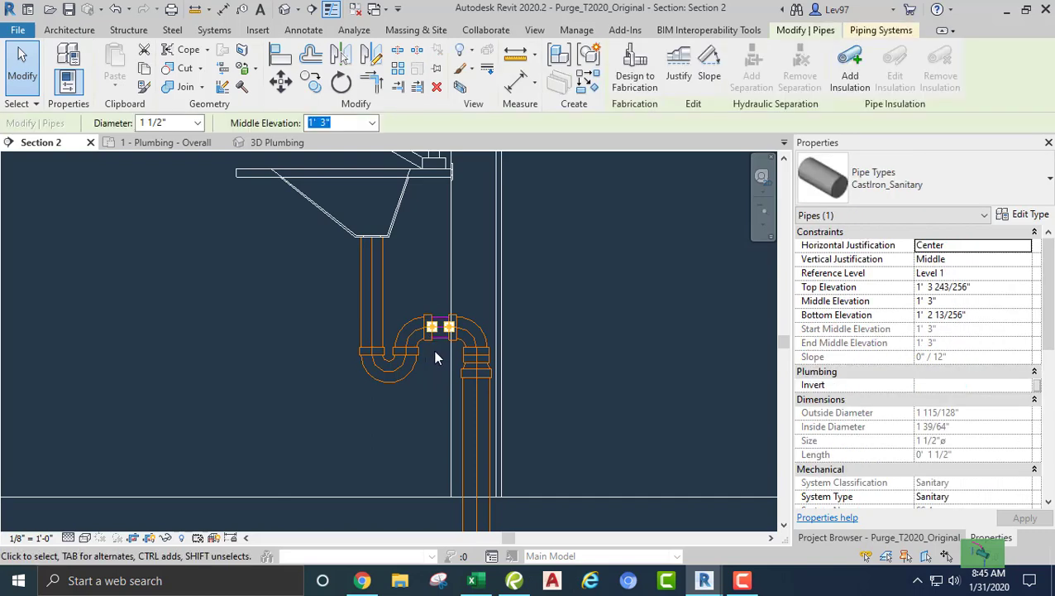
{"action": "left_click_drag", "start_coordinate": [438, 329], "coordinate": [315, 309]}
{"action": "left_click", "coordinate": [315, 308]}
{"action": "scroll", "coordinate": [322, 344], "scroll_direction": "down", "scroll_amount": 2}
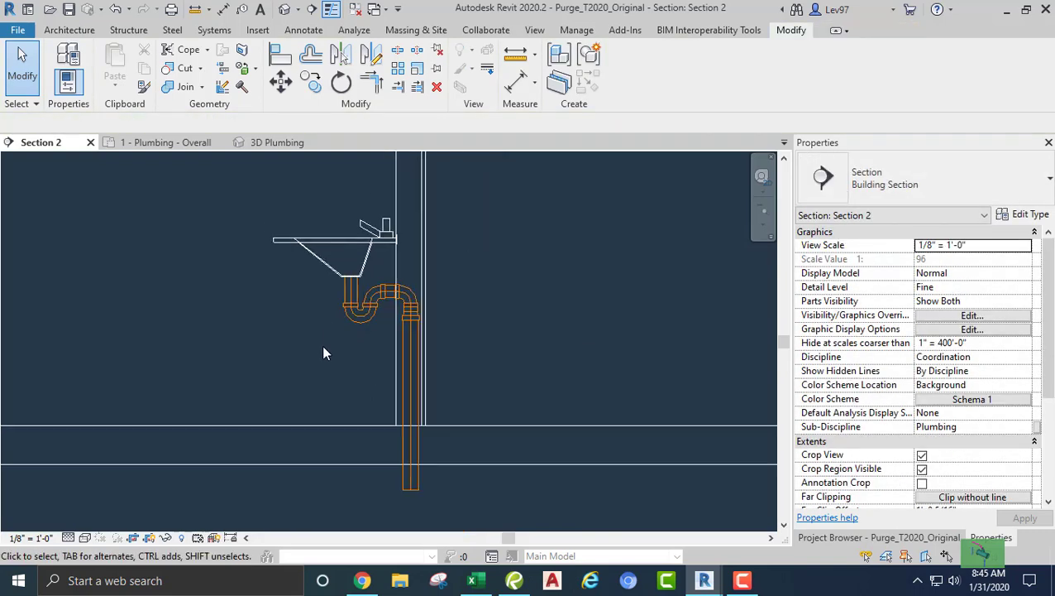
Start a pipe from the lower end of the 2" drop, switch to the floor plan, and set it to slope down at 1/8" / 12".
{"action": "middle_click_drag", "start_coordinate": [322, 345], "coordinate": [354, 242]}
{"action": "left_click", "coordinate": [458, 353]}
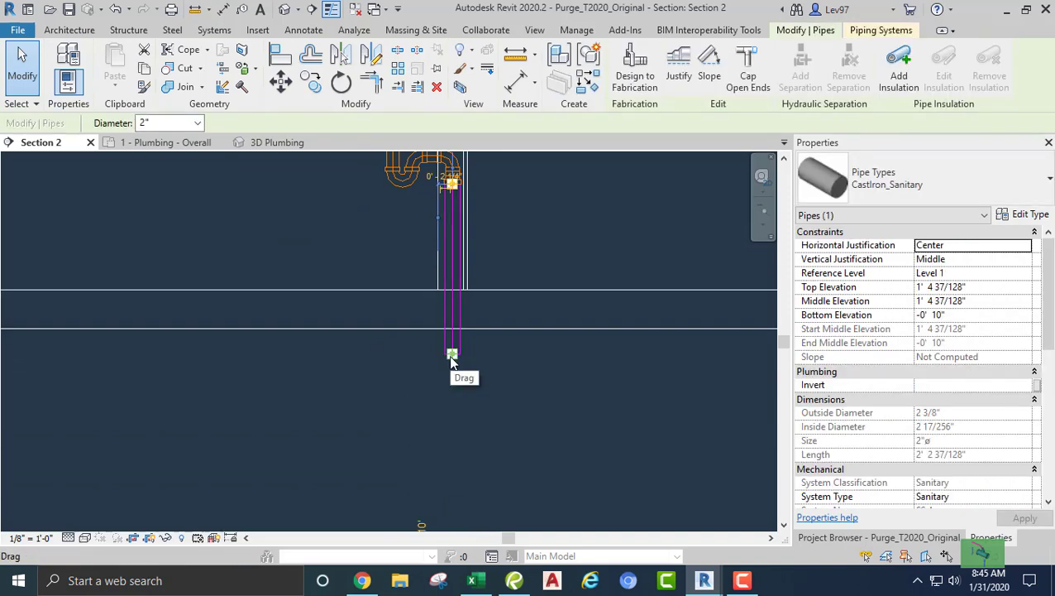
{"action": "right_click", "coordinate": [451, 359]}
{"action": "left_click", "coordinate": [496, 219]}
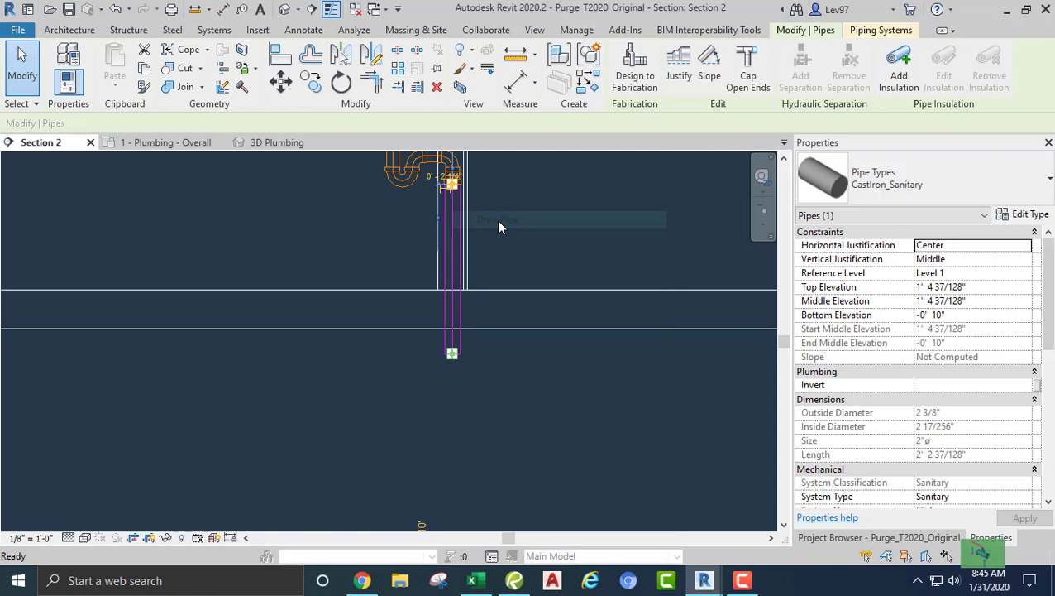
{"action": "left_click", "coordinate": [168, 144]}
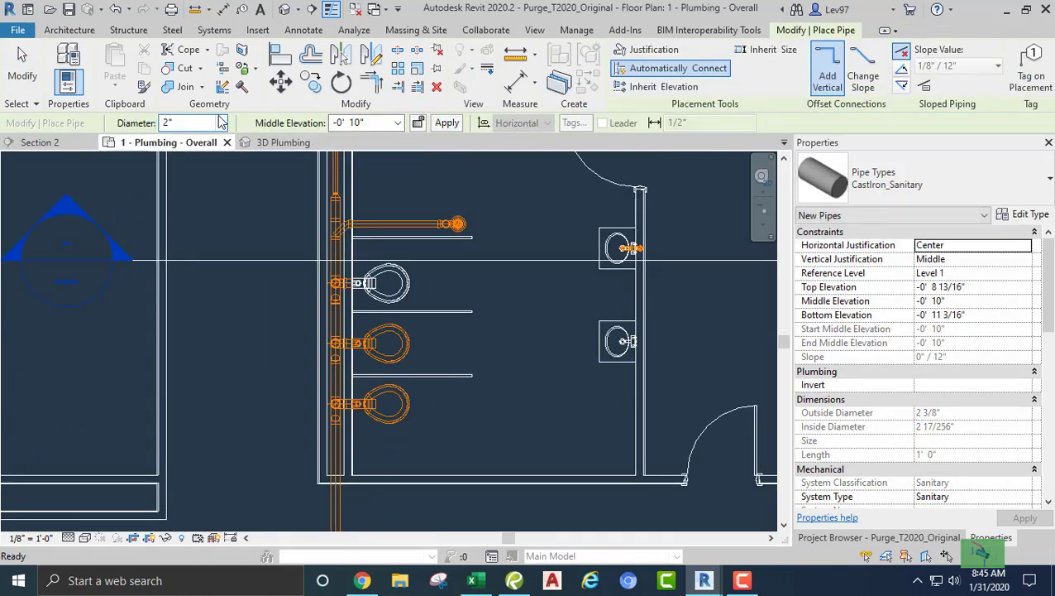
{"action": "left_click", "coordinate": [902, 86]}
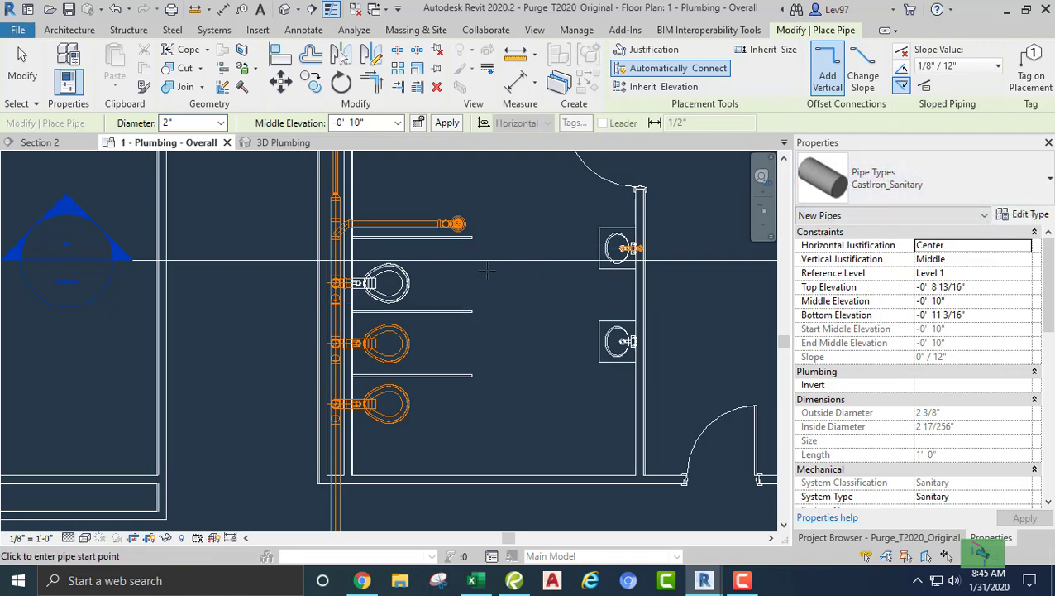
Run the sloped 2" pipe from the upper lavatory's drop through the wall, past the lower lavatory to near the restroom's lower wall.
{"action": "middle_click_drag", "start_coordinate": [618, 246], "coordinate": [496, 255]}
{"action": "scroll", "coordinate": [506, 259], "scroll_direction": "up", "scroll_amount": 2}
{"action": "scroll", "coordinate": [506, 259], "scroll_direction": "up", "scroll_amount": 2}
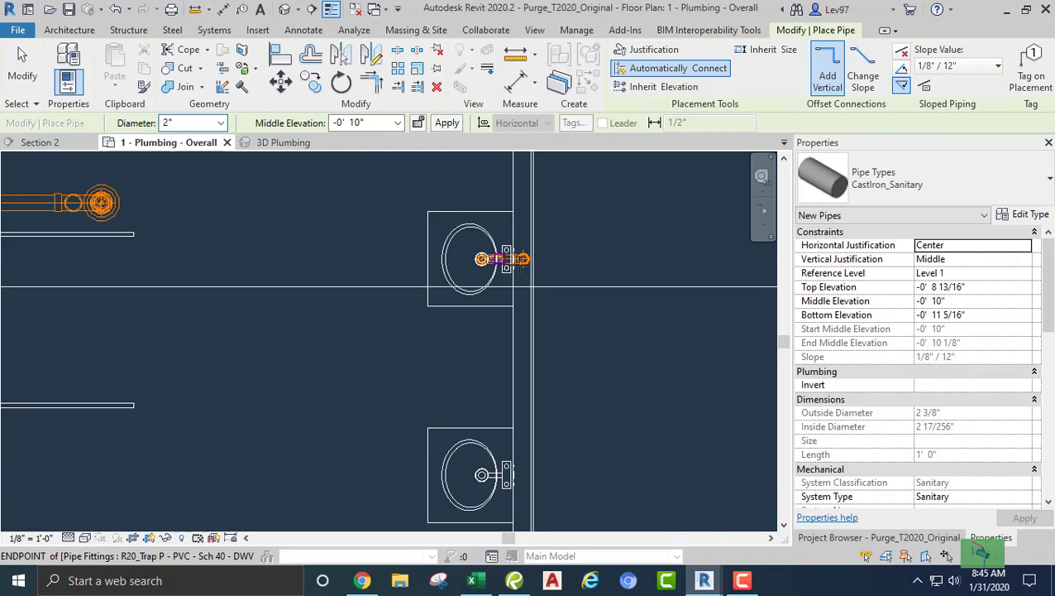
{"action": "scroll", "coordinate": [521, 259], "scroll_direction": "up", "scroll_amount": 2}
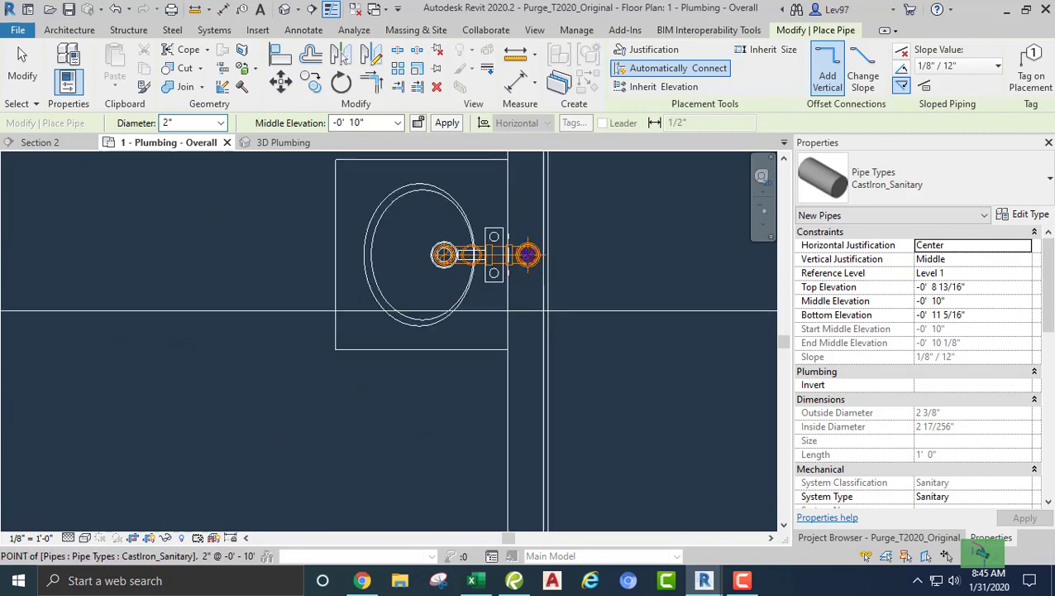
{"action": "left_click", "coordinate": [528, 255]}
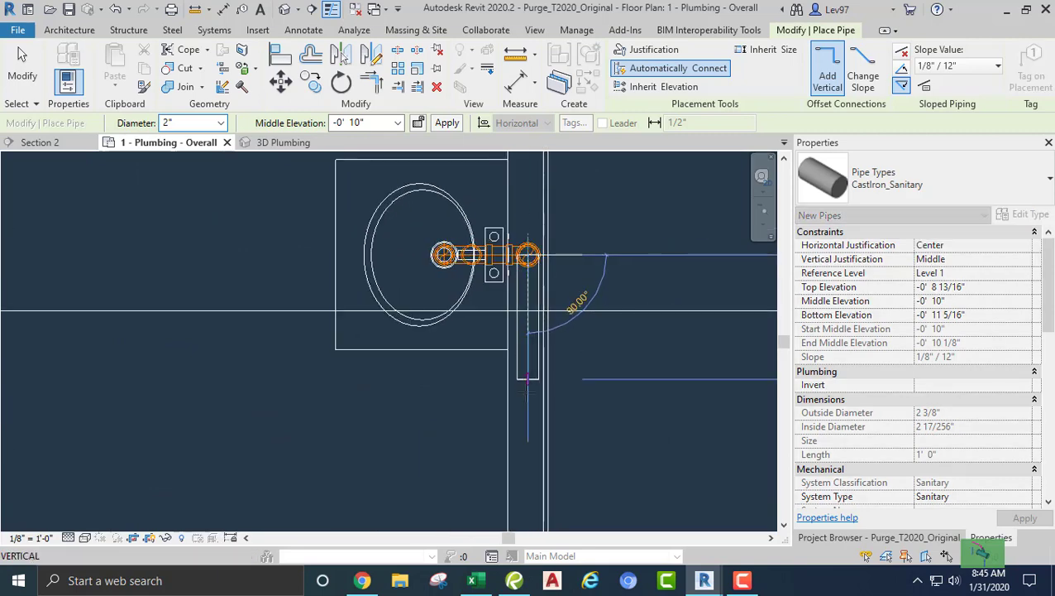
{"action": "scroll", "coordinate": [536, 357], "scroll_direction": "down", "scroll_amount": 2}
{"action": "middle_click_drag", "start_coordinate": [536, 358], "coordinate": [547, 328]}
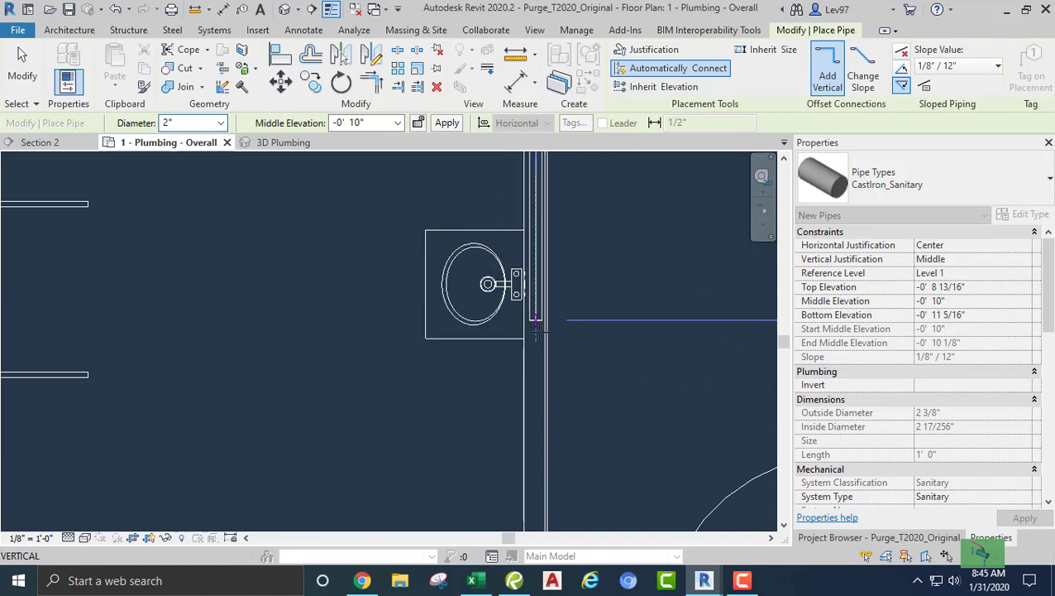
{"action": "middle_click_drag", "start_coordinate": [536, 453], "coordinate": [546, 273]}
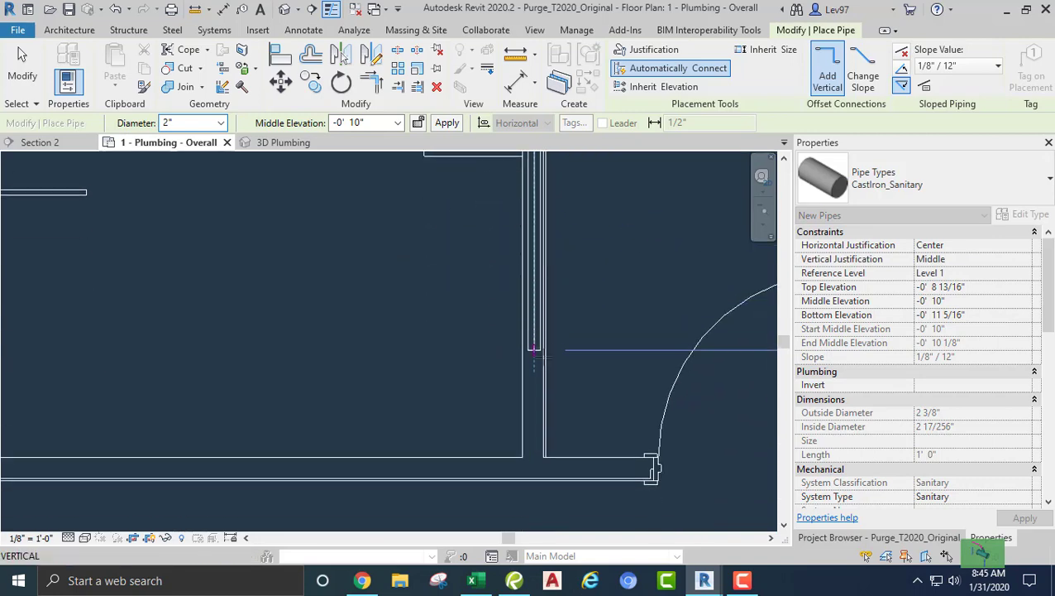
{"action": "left_click", "coordinate": [533, 412]}
Continue the sloped 2" pipe horizontally across the restroom into the chase, ending just short of the 4" main.
{"action": "middle_click_drag", "start_coordinate": [283, 412], "coordinate": [438, 388]}
{"action": "scroll", "coordinate": [221, 386], "scroll_direction": "up", "scroll_amount": 2}
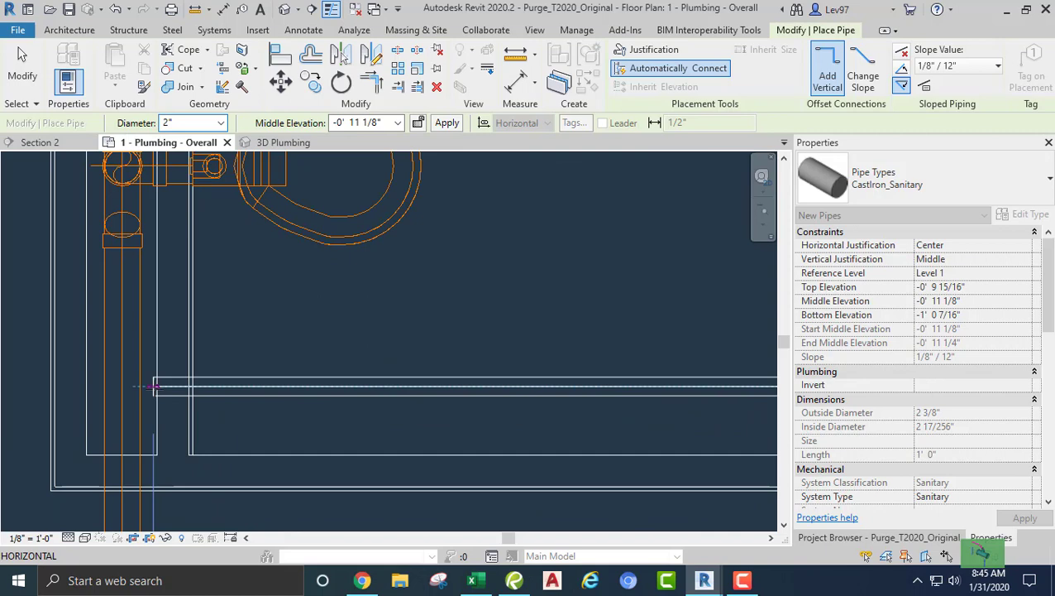
{"action": "left_click", "coordinate": [154, 389]}
{"action": "key", "text": "Escape"}
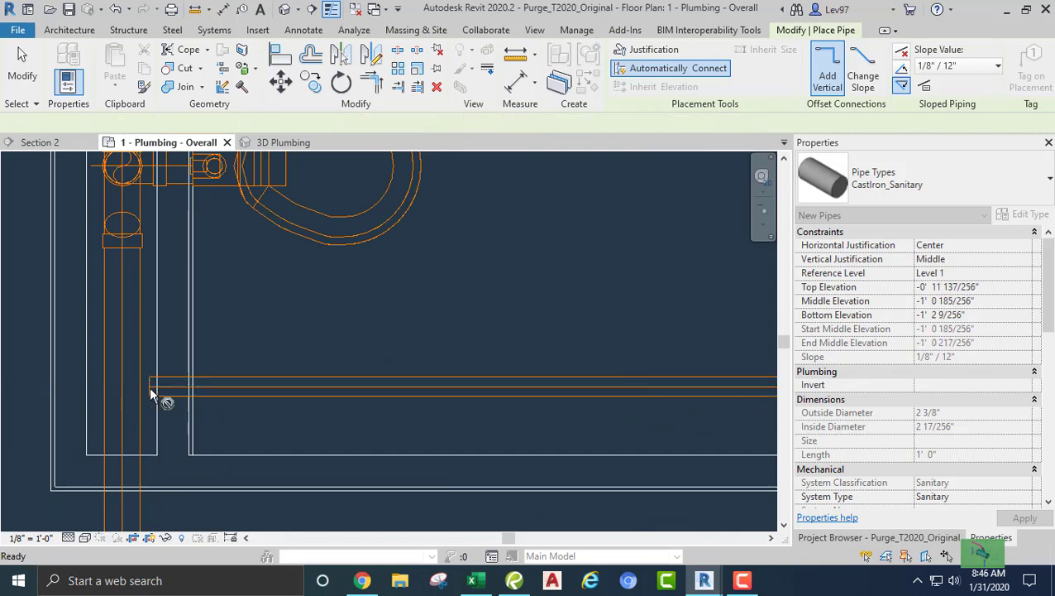
{"action": "key", "text": "Escape"}
Move the Section 2 line down the plan to the lower lavatory, and bring that lavatory into view in the section.
{"action": "scroll", "coordinate": [406, 355], "scroll_direction": "down", "scroll_amount": 3}
{"action": "middle_click_drag", "start_coordinate": [407, 355], "coordinate": [312, 390]}
{"action": "scroll", "coordinate": [372, 403], "scroll_direction": "up", "scroll_amount": 1}
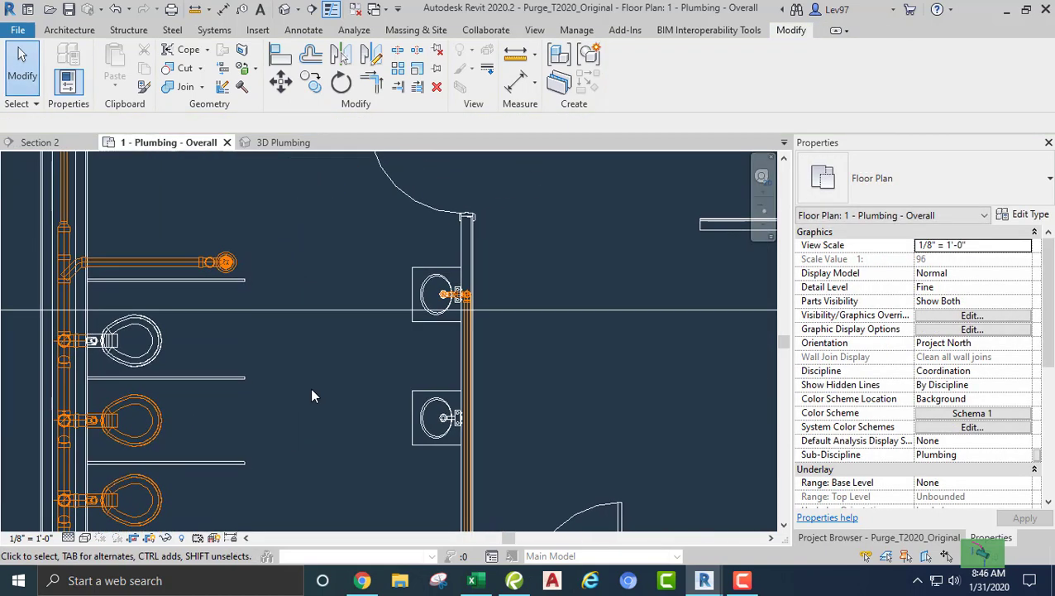
{"action": "left_click", "coordinate": [328, 309]}
{"action": "left_click_drag", "start_coordinate": [329, 309], "coordinate": [377, 431]}
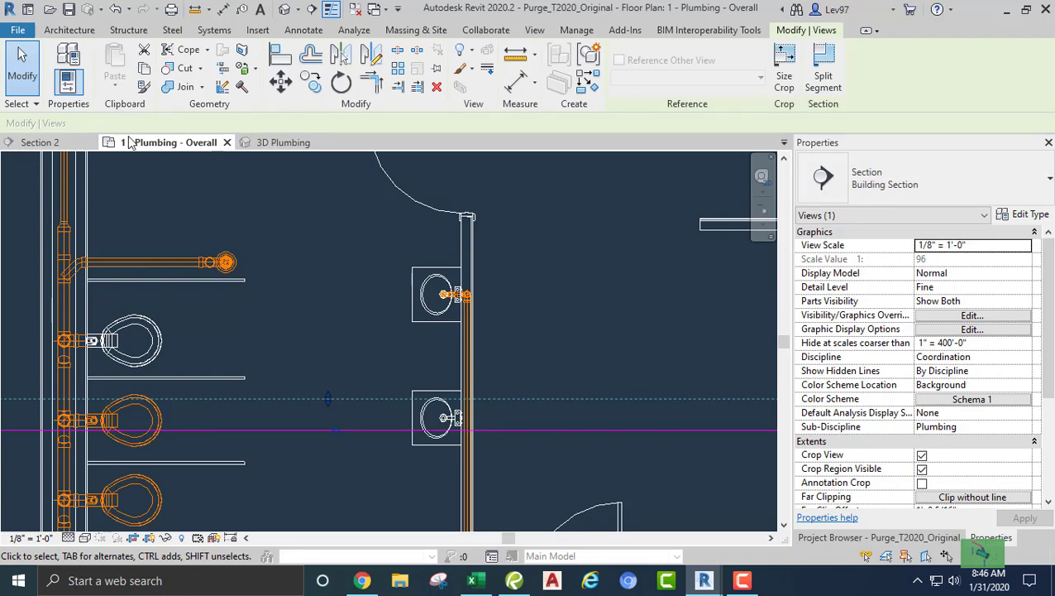
{"action": "left_click", "coordinate": [40, 142]}
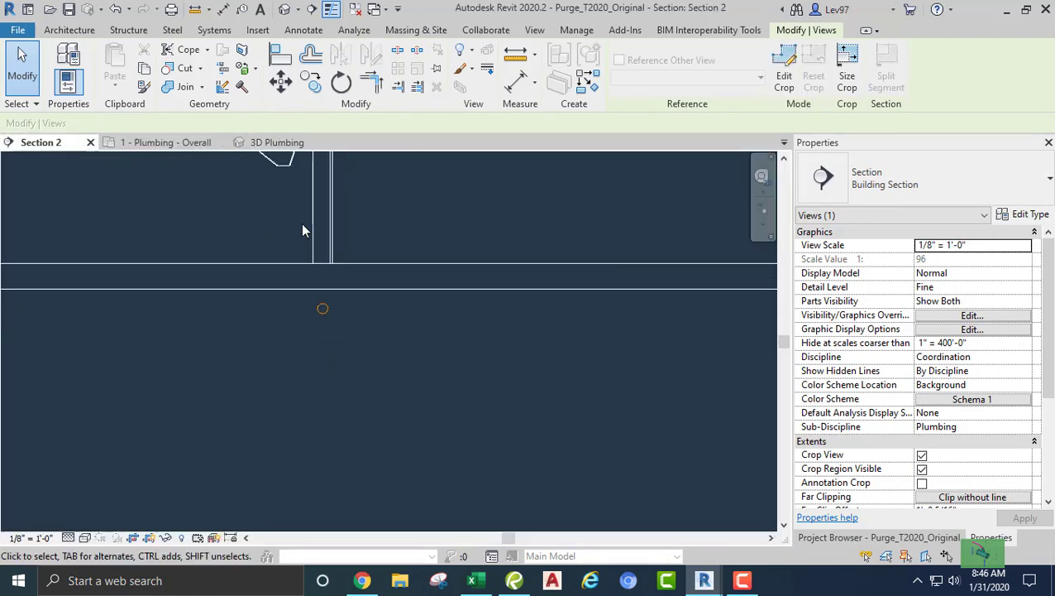
{"action": "middle_click_drag", "start_coordinate": [301, 228], "coordinate": [351, 214]}
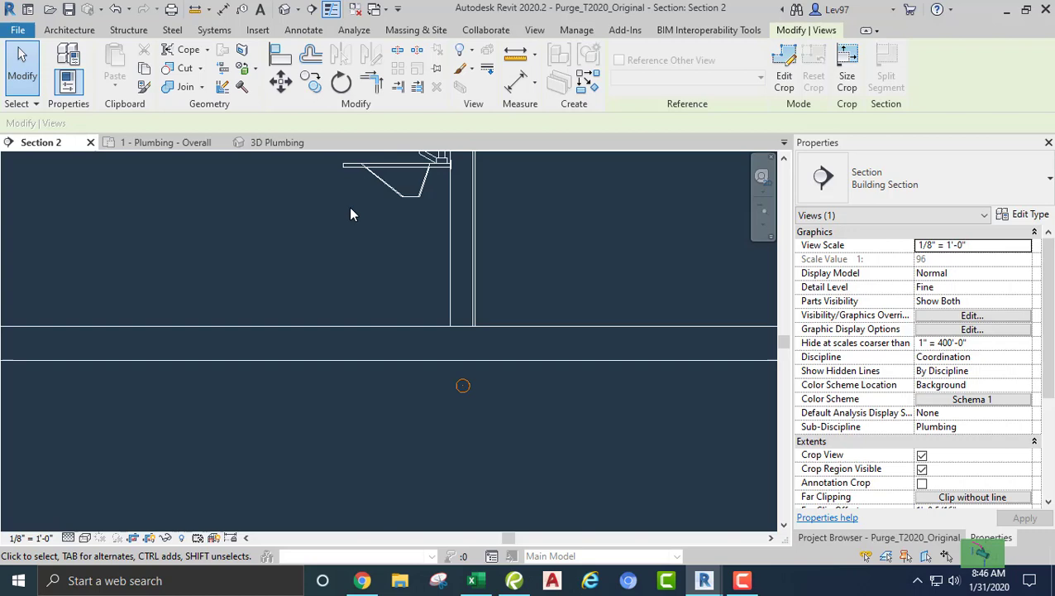
Draw an unsloped 1 1/2" pipe from the lower lavatory's drain down, across into the wall, and down to just above the 2" branch.
{"action": "left_click", "coordinate": [357, 176]}
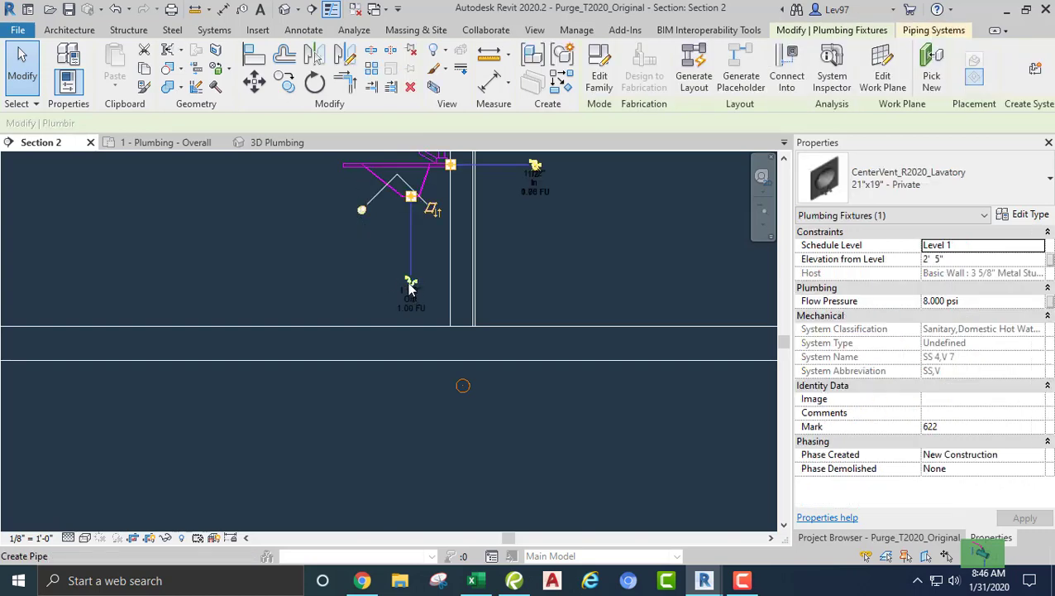
{"action": "left_click", "coordinate": [411, 284]}
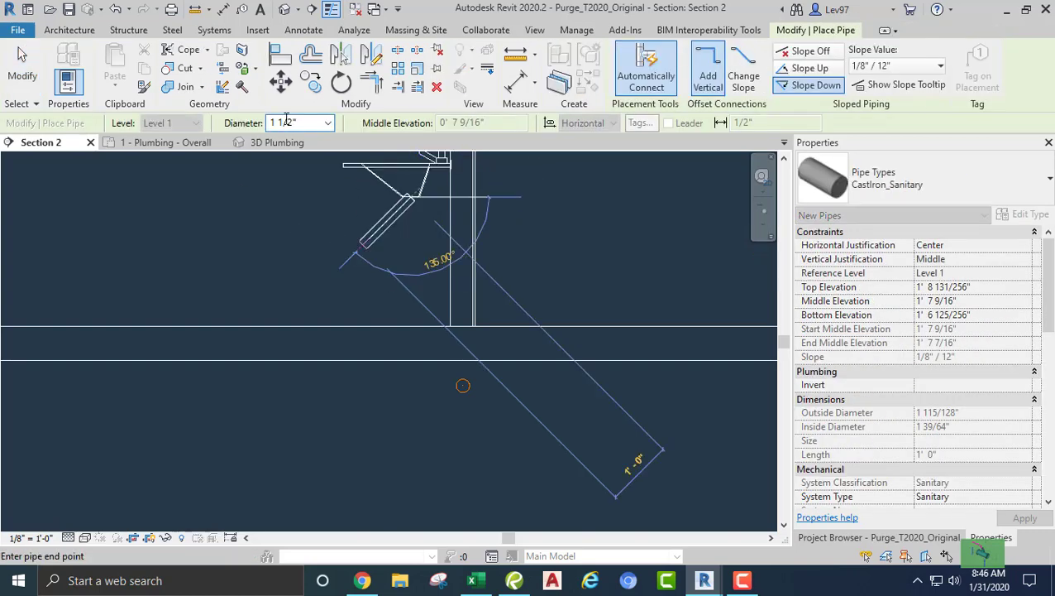
{"action": "left_click", "coordinate": [810, 51]}
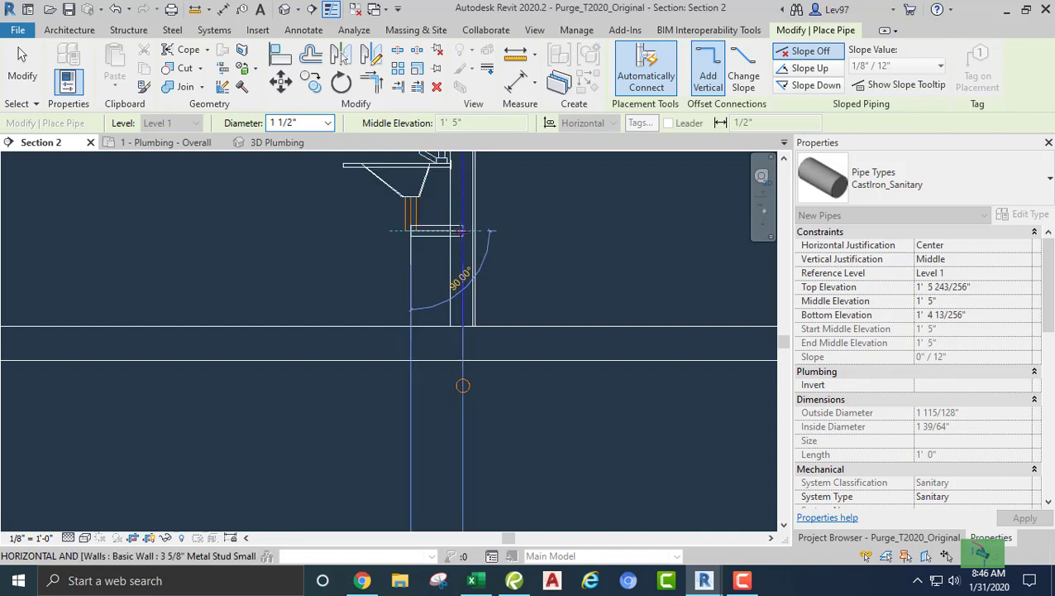
{"action": "left_click", "coordinate": [460, 230]}
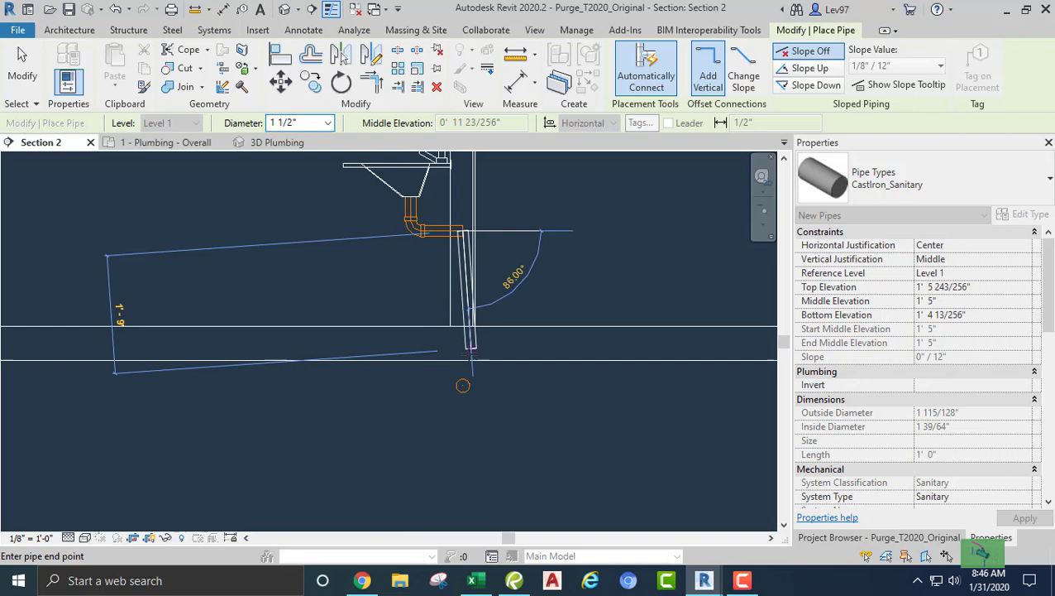
{"action": "scroll", "coordinate": [462, 371], "scroll_direction": "up", "scroll_amount": 2}
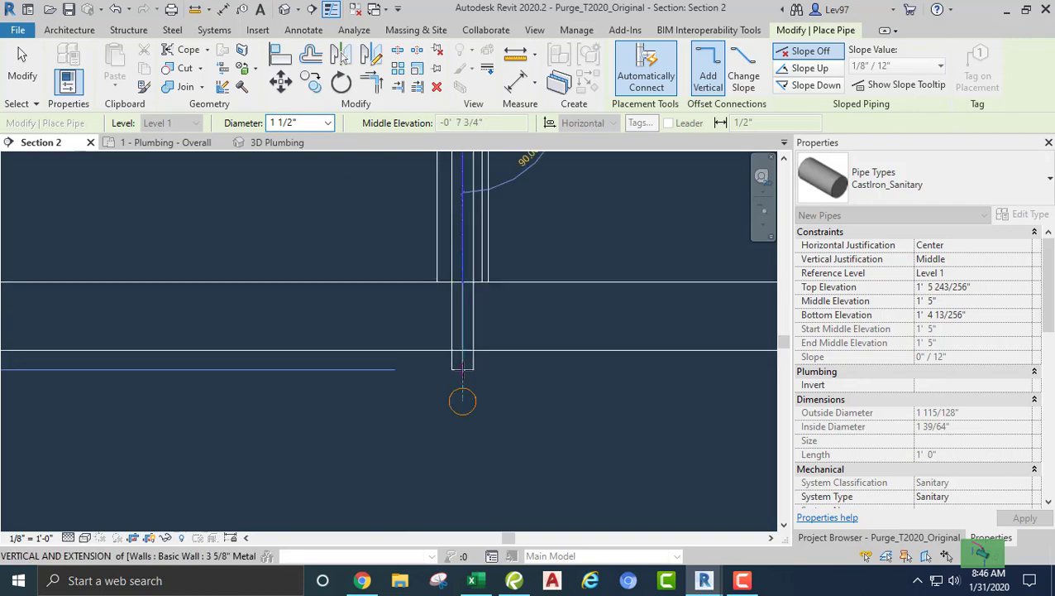
{"action": "left_click", "coordinate": [462, 370]}
{"action": "key", "text": "Escape"}
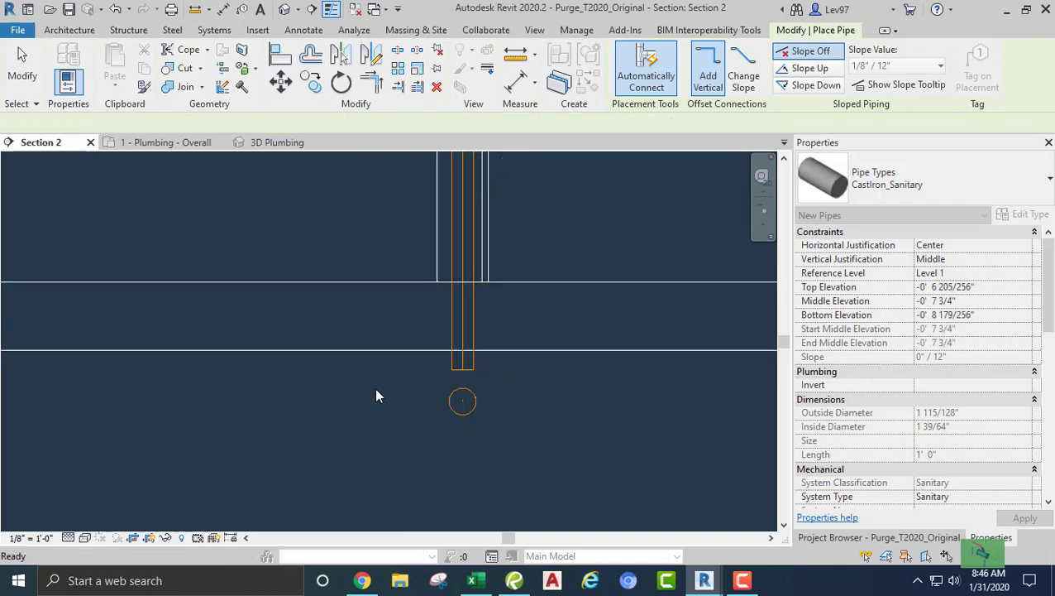
{"action": "key", "text": "Escape"}
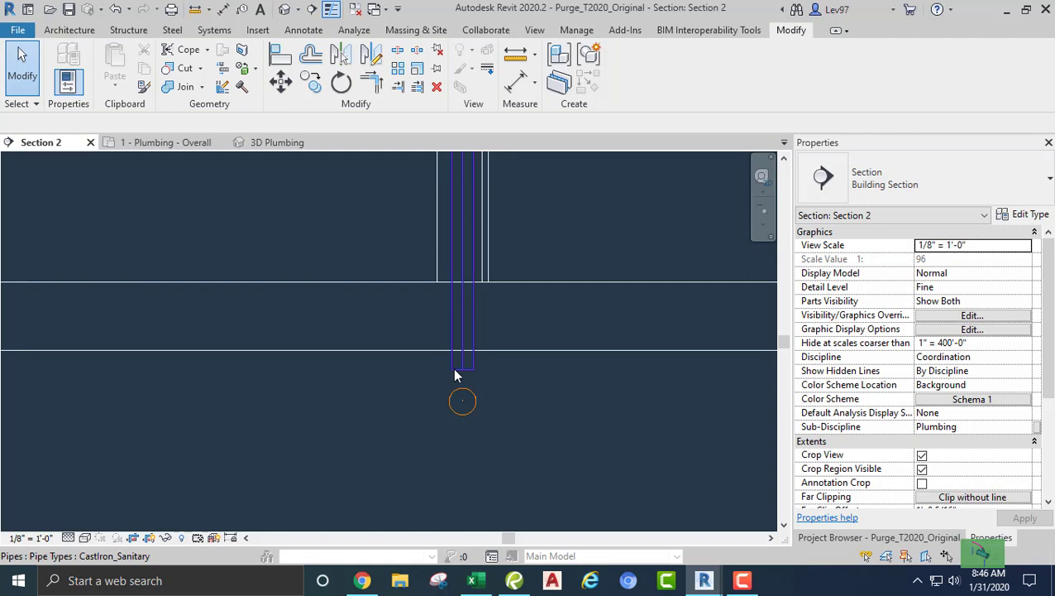
Set the diameter of the lower lavatory's vertical drop pipe to 2".
{"action": "left_click", "coordinate": [453, 367]}
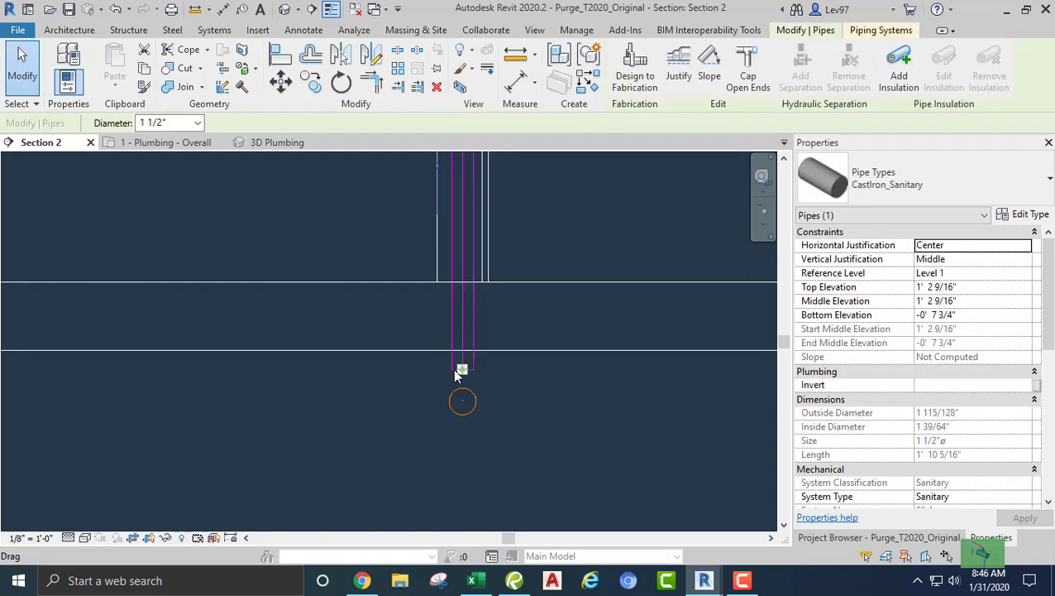
{"action": "left_click", "coordinate": [197, 124]}
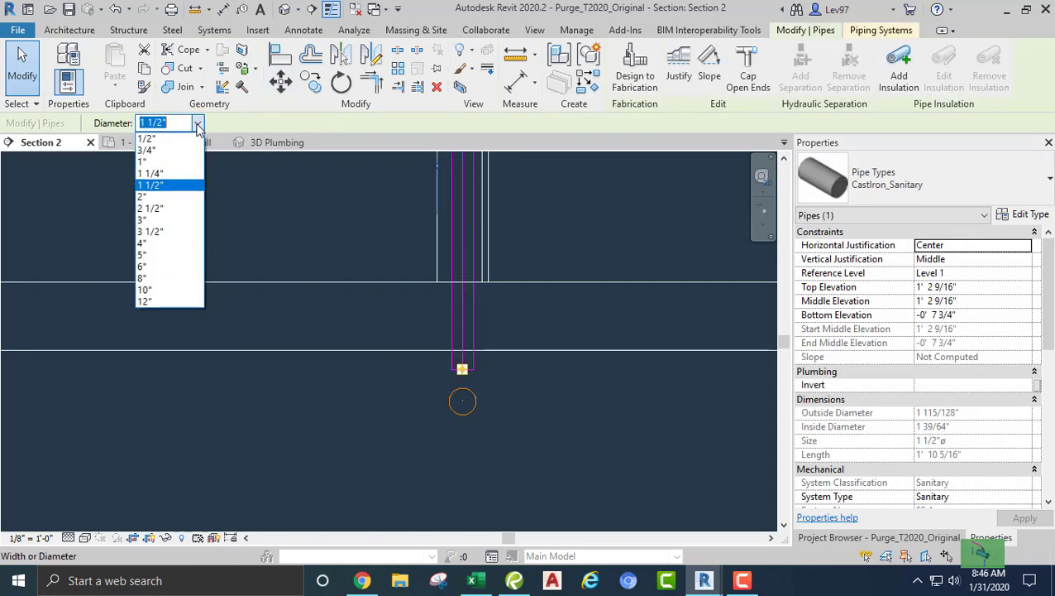
{"action": "left_click", "coordinate": [176, 198]}
{"action": "left_click", "coordinate": [326, 250]}
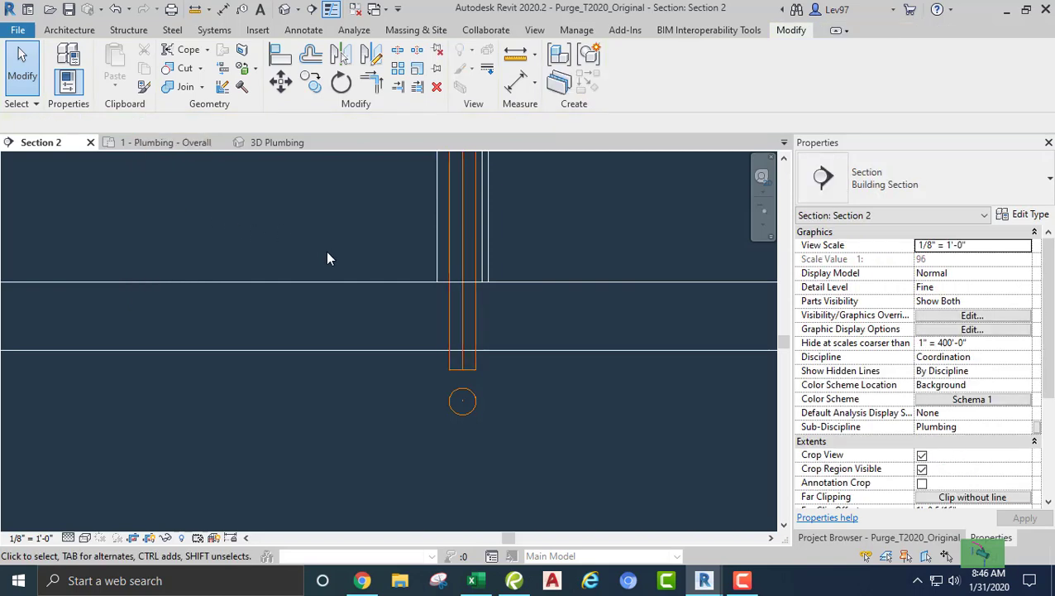
Replace the bend beneath the lower lavatory's drain with the R20_Trap P - PVC - Sch 40 - DWV Standard fitting.
{"action": "scroll", "coordinate": [358, 302], "scroll_direction": "down", "scroll_amount": 3}
{"action": "scroll", "coordinate": [392, 337], "scroll_direction": "up", "scroll_amount": 1}
{"action": "left_click", "coordinate": [402, 320]}
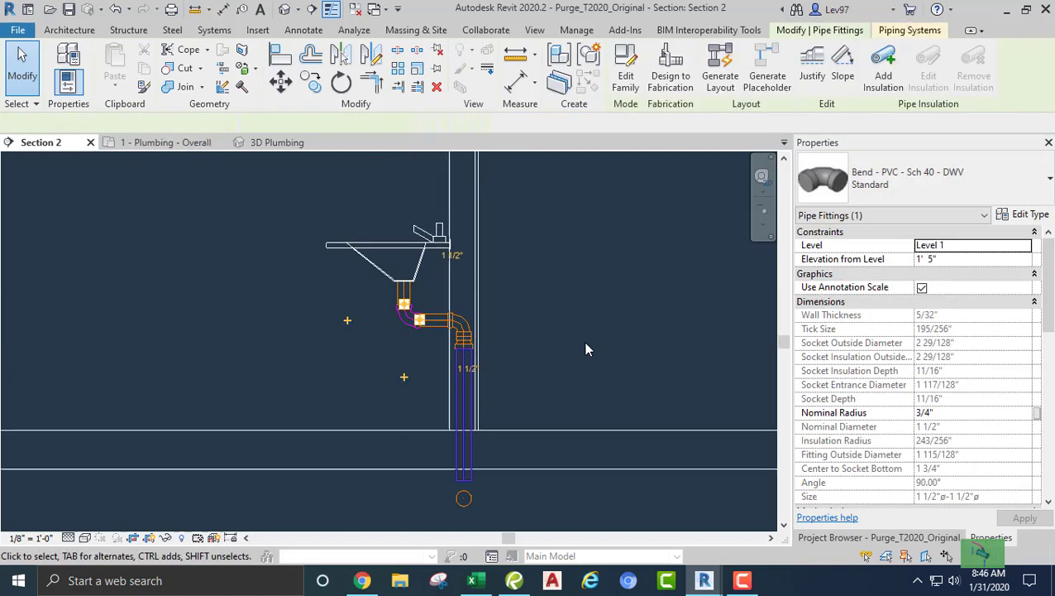
{"action": "left_click", "coordinate": [983, 194]}
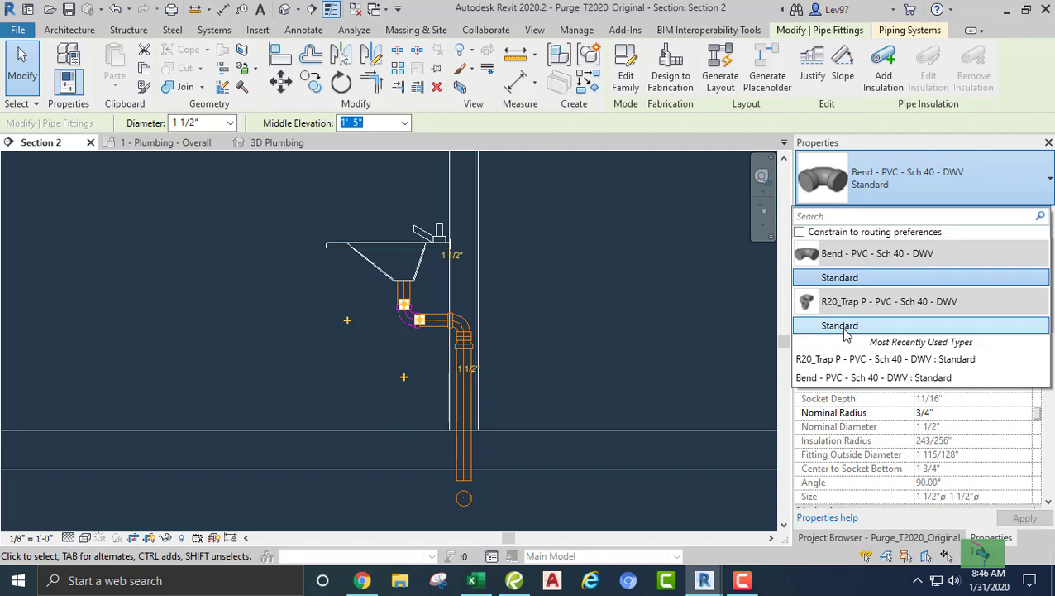
{"action": "left_click", "coordinate": [852, 325]}
{"action": "left_click", "coordinate": [396, 368]}
{"action": "scroll", "coordinate": [407, 330], "scroll_direction": "up", "scroll_amount": 2}
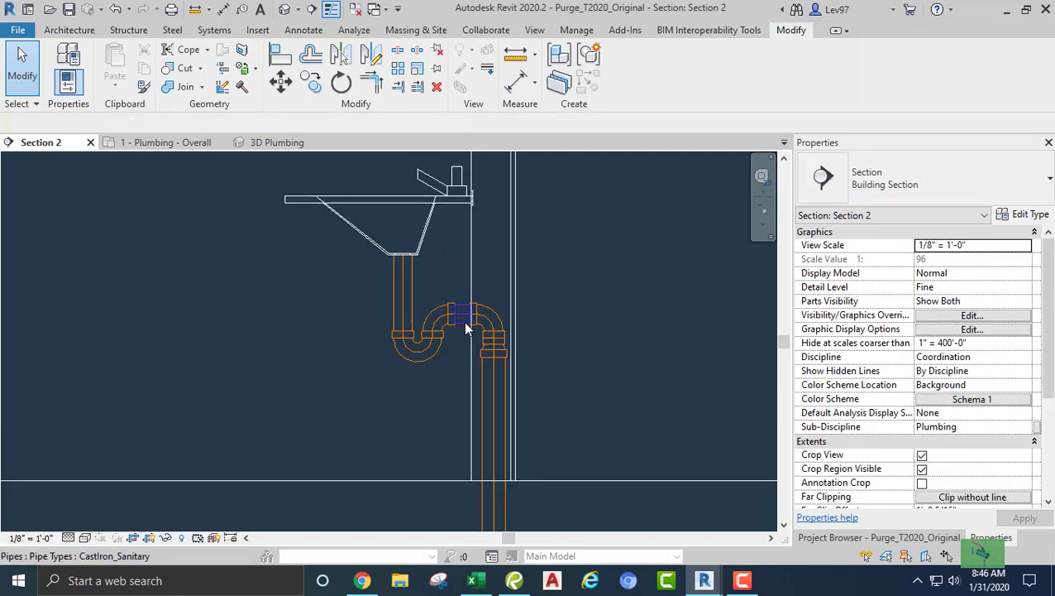
Raise the short horizontal pipe between the trap and the wall bend closer to the lower lavatory.
{"action": "left_click", "coordinate": [463, 332]}
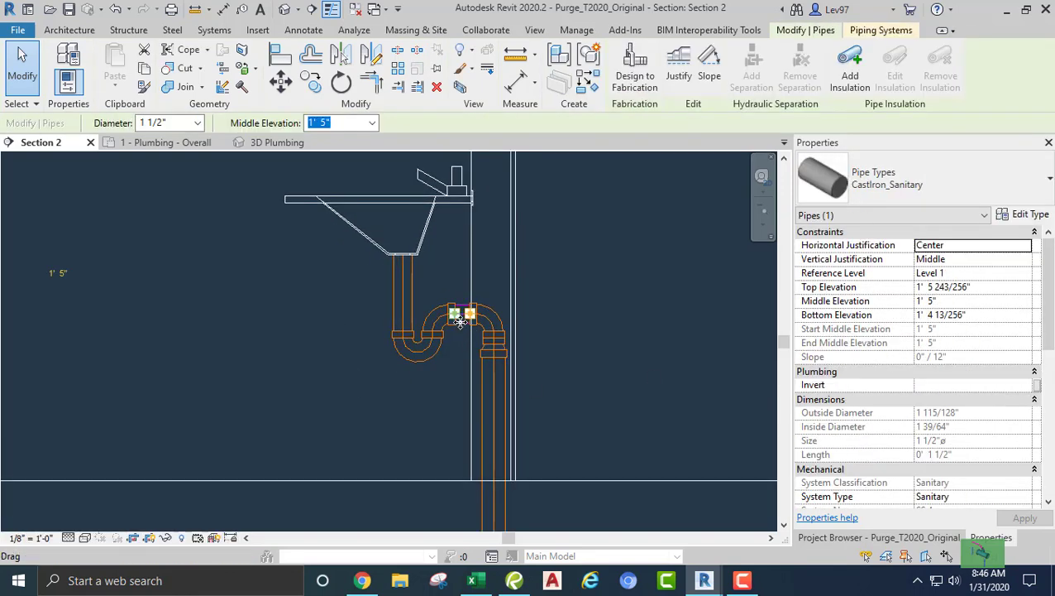
{"action": "left_click_drag", "start_coordinate": [462, 322], "coordinate": [473, 284]}
{"action": "left_click", "coordinate": [381, 373]}
{"action": "scroll", "coordinate": [376, 370], "scroll_direction": "down", "scroll_amount": 2}
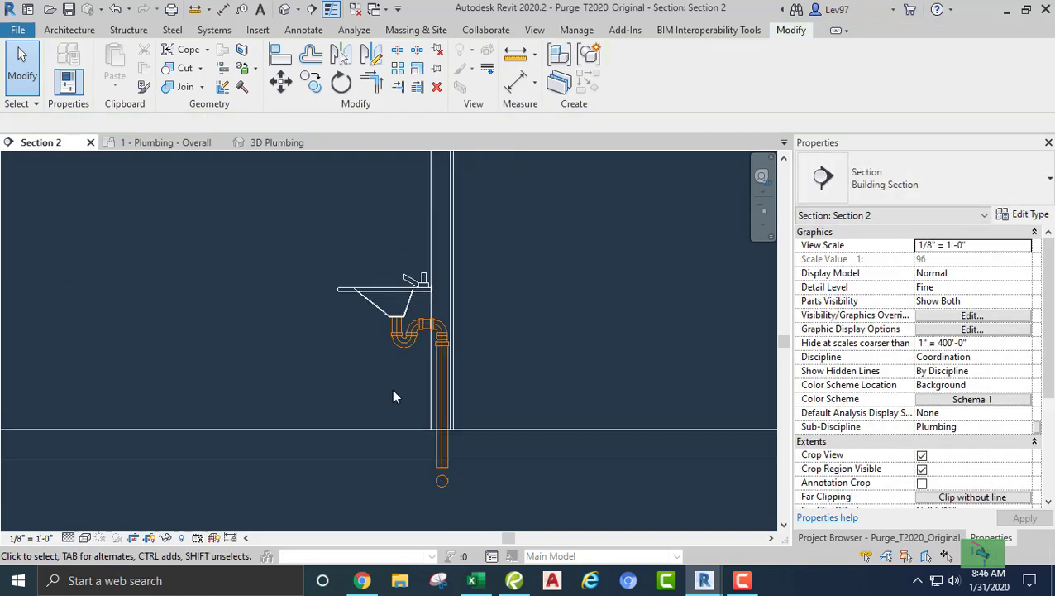
Extend the lower lavatory's 2" drop down to connect into the center of the 2" branch.
{"action": "scroll", "coordinate": [430, 387], "scroll_direction": "up", "scroll_amount": 1}
{"action": "scroll", "coordinate": [451, 385], "scroll_direction": "up", "scroll_amount": 2}
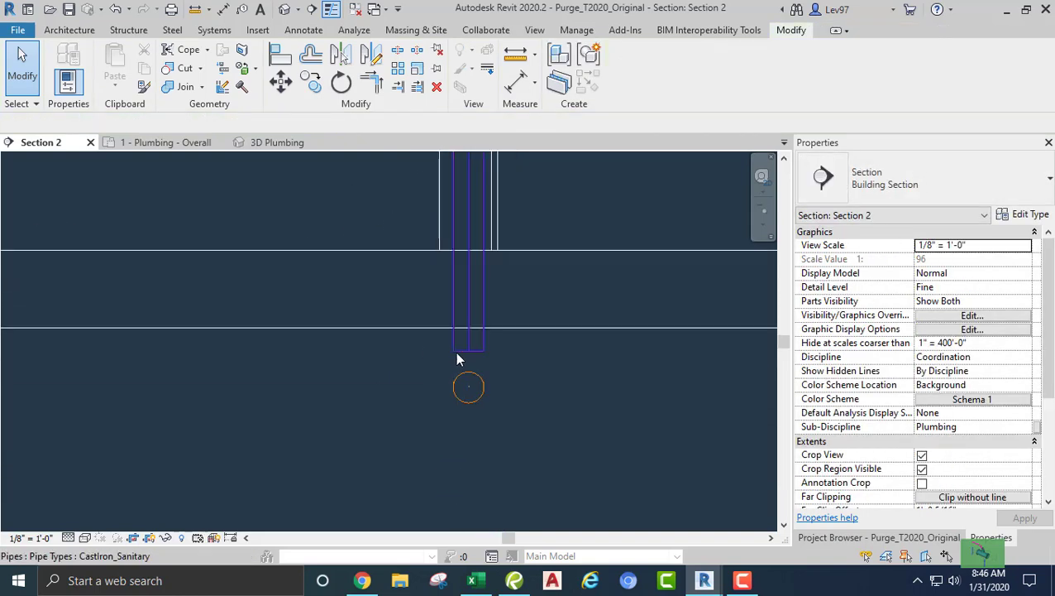
{"action": "left_click", "coordinate": [457, 353]}
{"action": "left_click_drag", "start_coordinate": [468, 353], "coordinate": [468, 386]}
{"action": "left_click", "coordinate": [408, 380]}
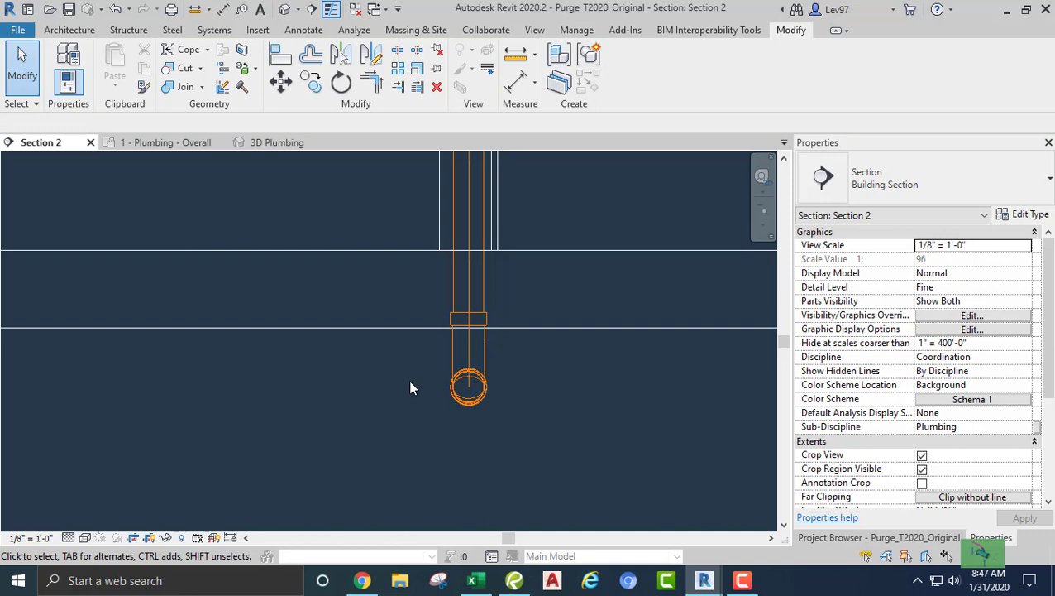
Examine the lower lavatory's connection to the branch and both lavatory drops in the 3D Plumbing view.
{"action": "left_click", "coordinate": [288, 143]}
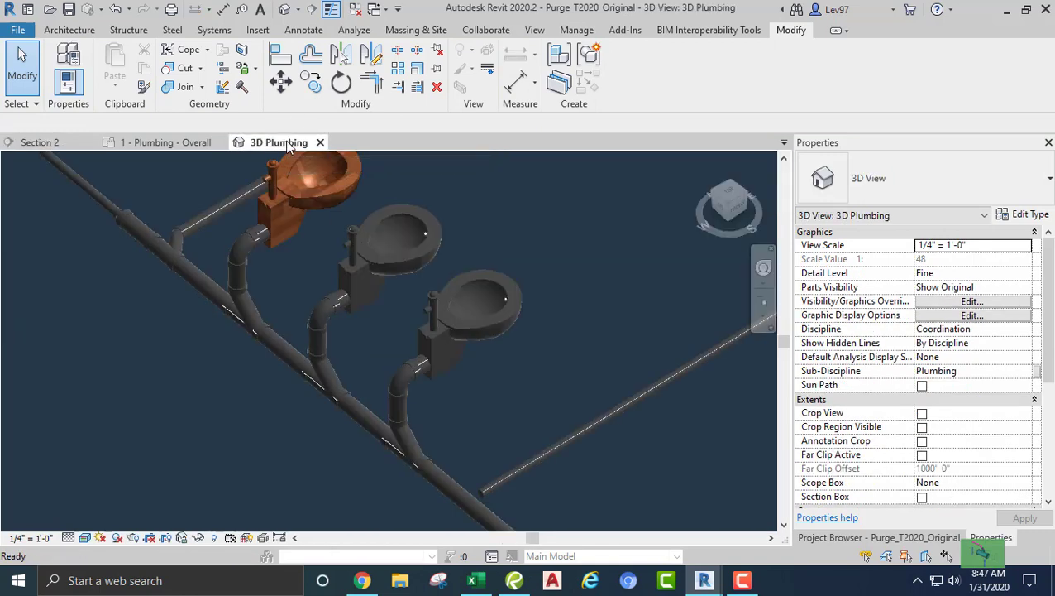
{"action": "scroll", "coordinate": [354, 276], "scroll_direction": "down", "scroll_amount": 5}
{"action": "scroll", "coordinate": [462, 252], "scroll_direction": "up", "scroll_amount": 6}
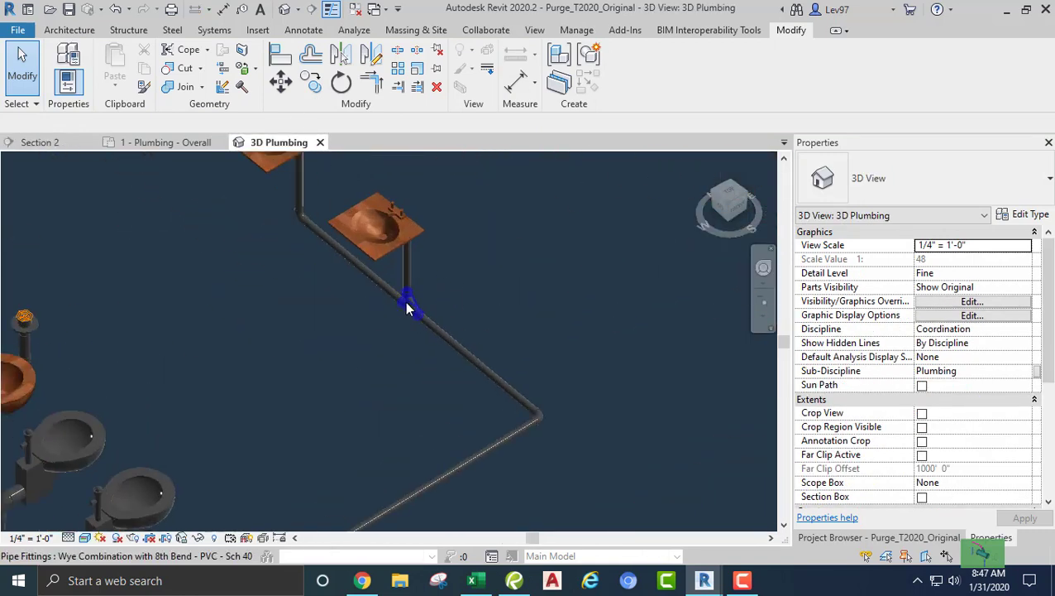
{"action": "scroll", "coordinate": [405, 322], "scroll_direction": "up", "scroll_amount": 2}
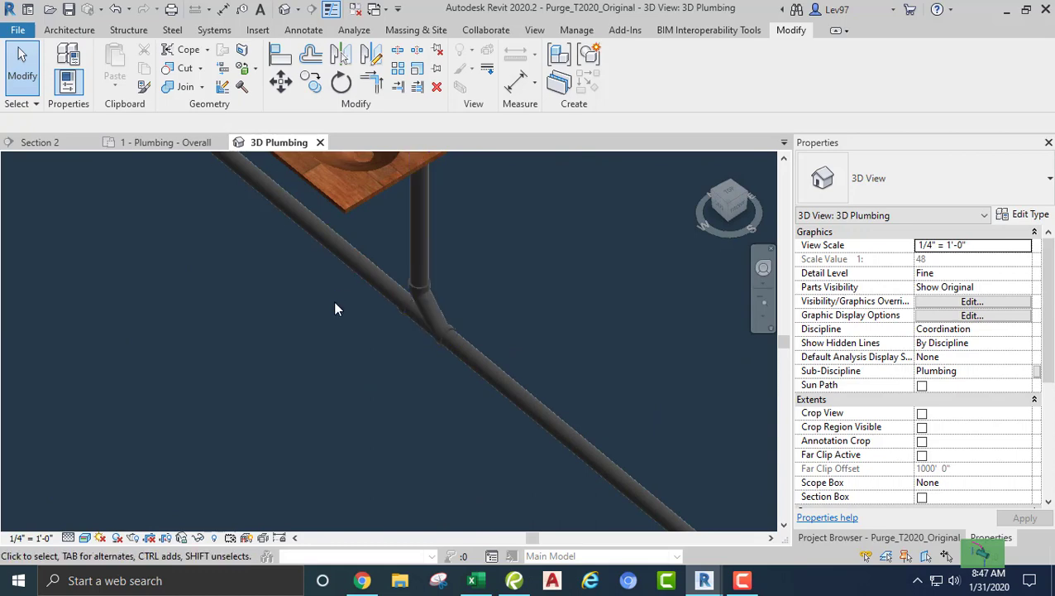
{"action": "scroll", "coordinate": [306, 310], "scroll_direction": "down", "scroll_amount": 4}
{"action": "scroll", "coordinate": [271, 244], "scroll_direction": "up", "scroll_amount": 2}
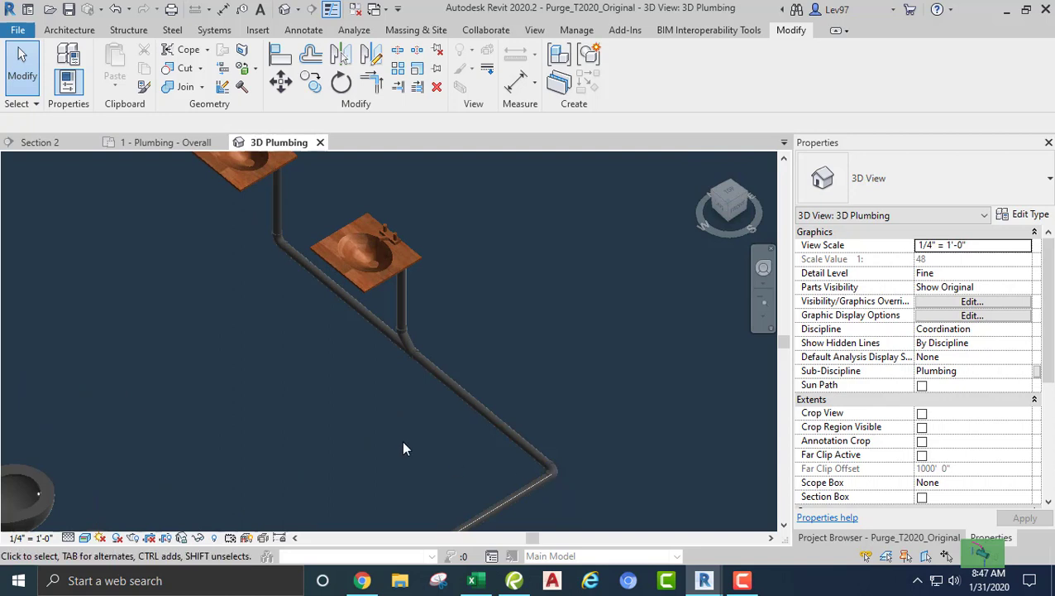
{"action": "scroll", "coordinate": [299, 363], "scroll_direction": "down", "scroll_amount": 4}
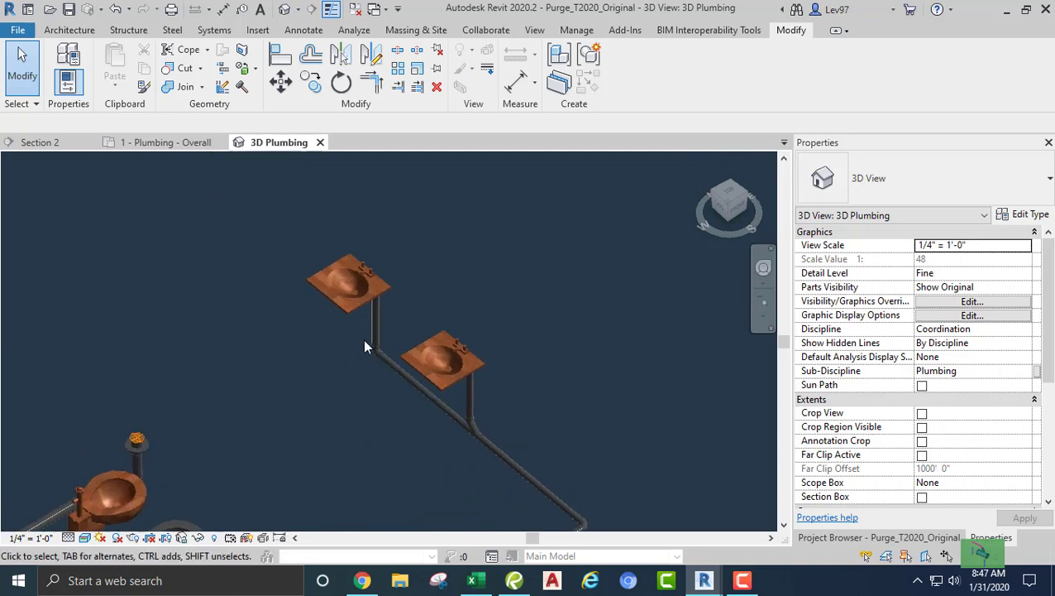
Rotate the Section 2 line 90° in the plan and move it just outside the lavatory wall, looking toward the lavatories.
{"action": "left_click", "coordinate": [169, 144]}
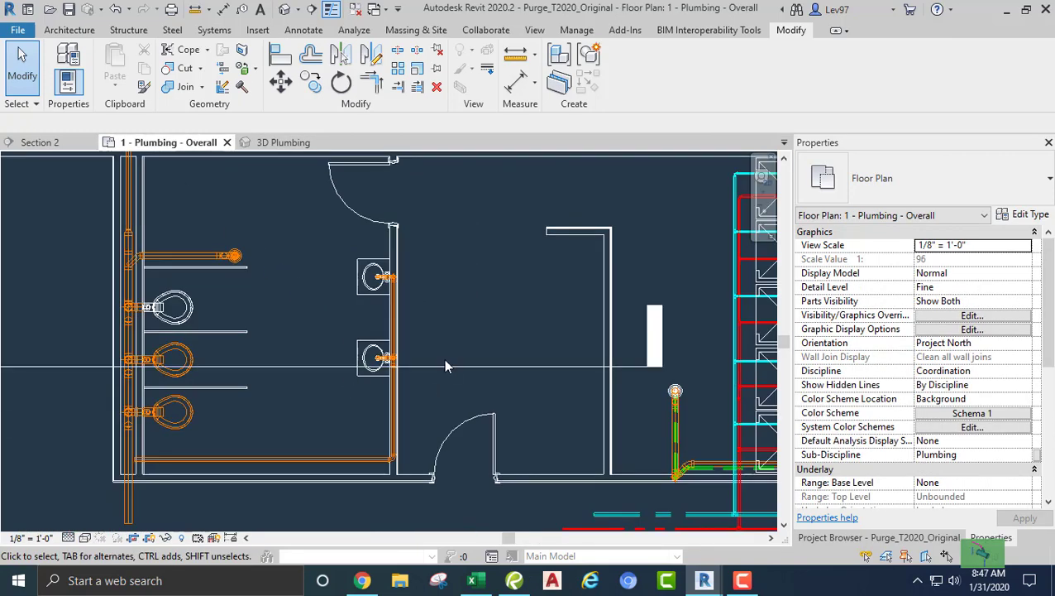
{"action": "left_click", "coordinate": [446, 365]}
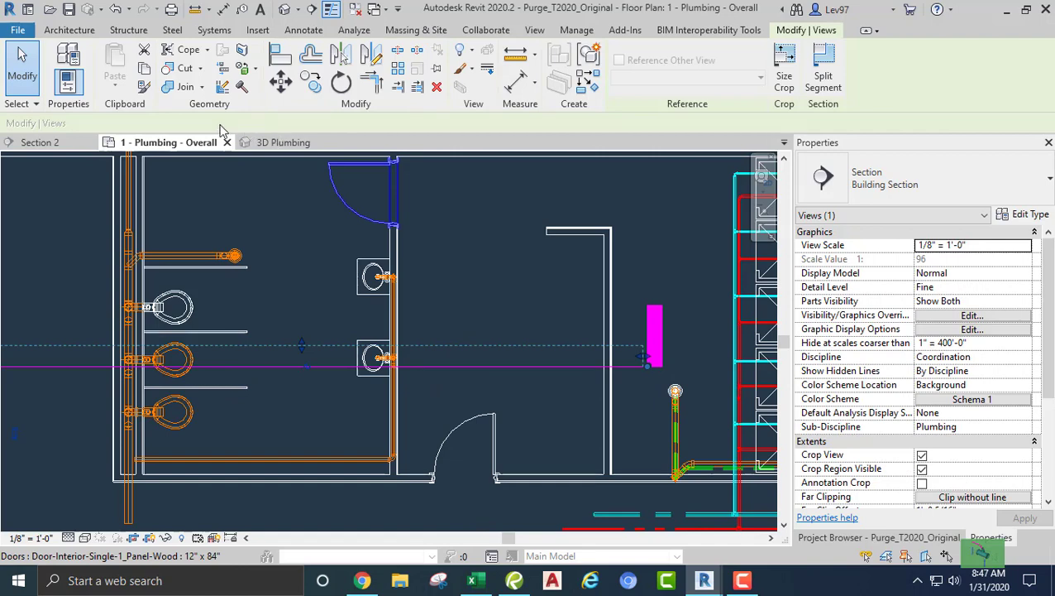
{"action": "left_click", "coordinate": [340, 82]}
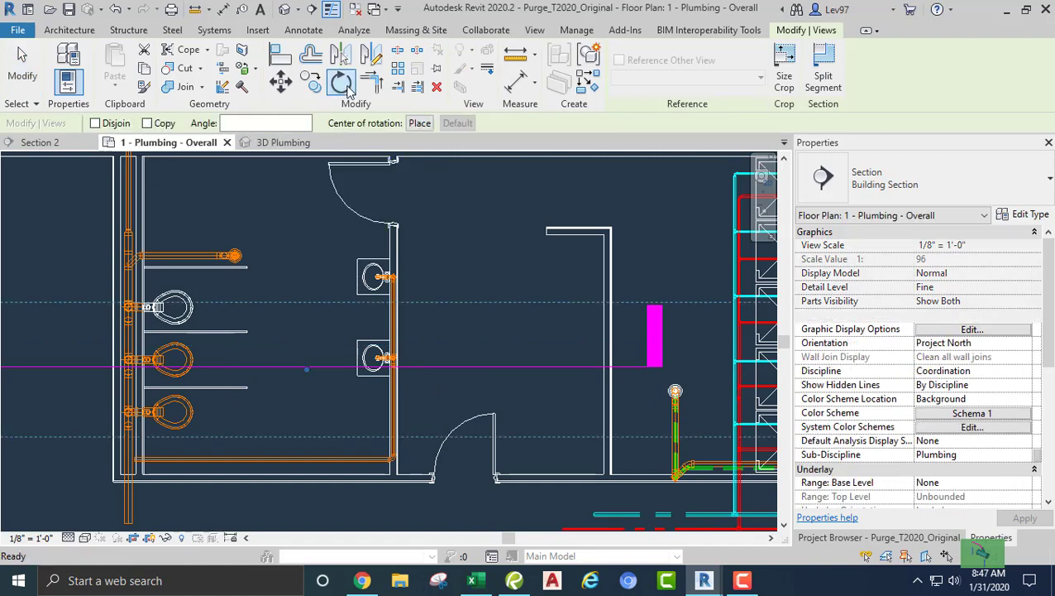
{"action": "left_click", "coordinate": [422, 123]}
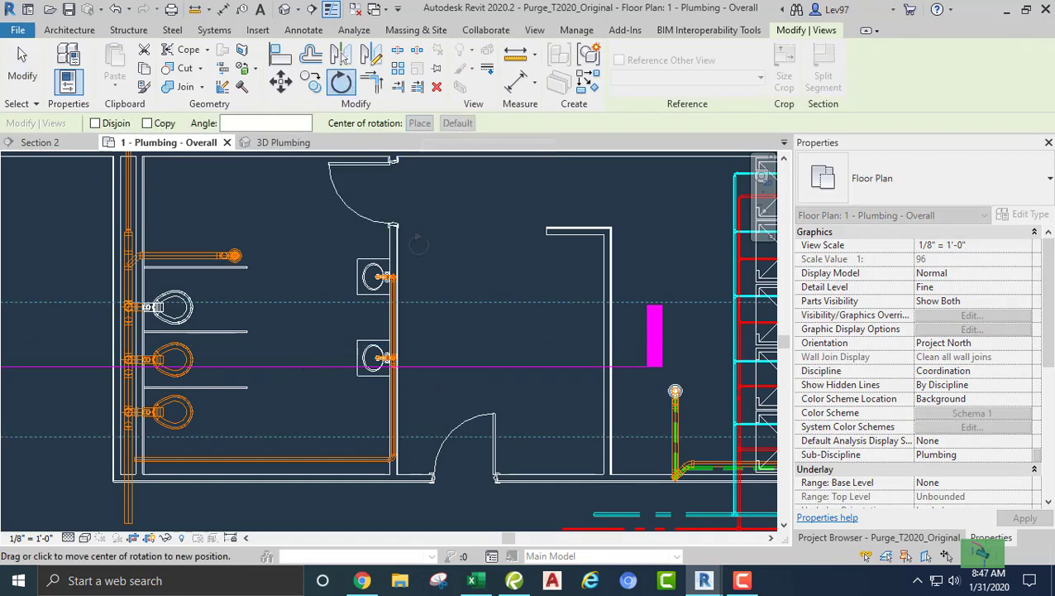
{"action": "left_click", "coordinate": [458, 365]}
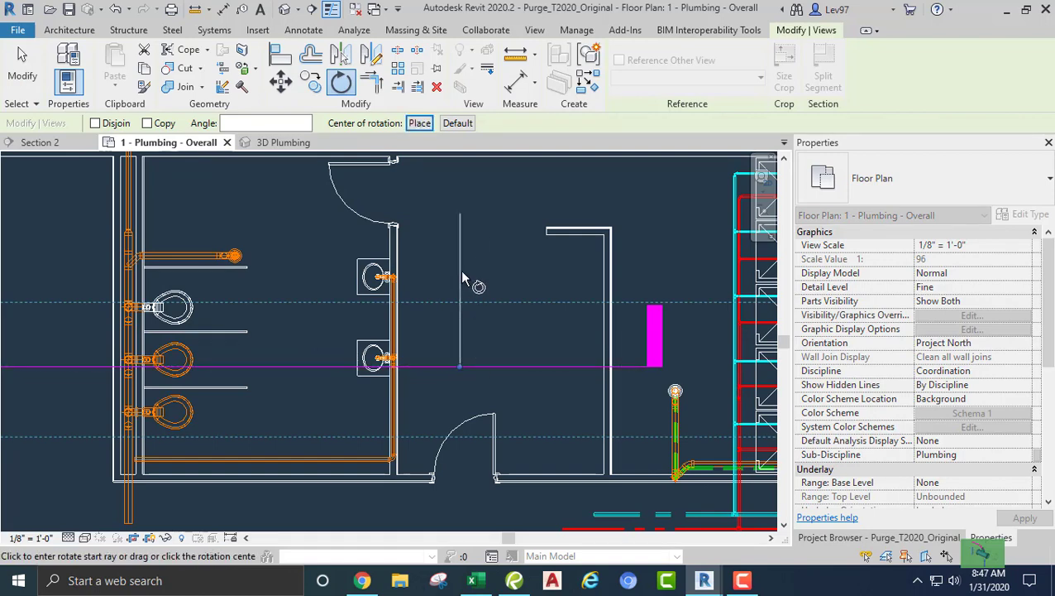
{"action": "left_click", "coordinate": [460, 265]}
{"action": "type", "text": "90"}
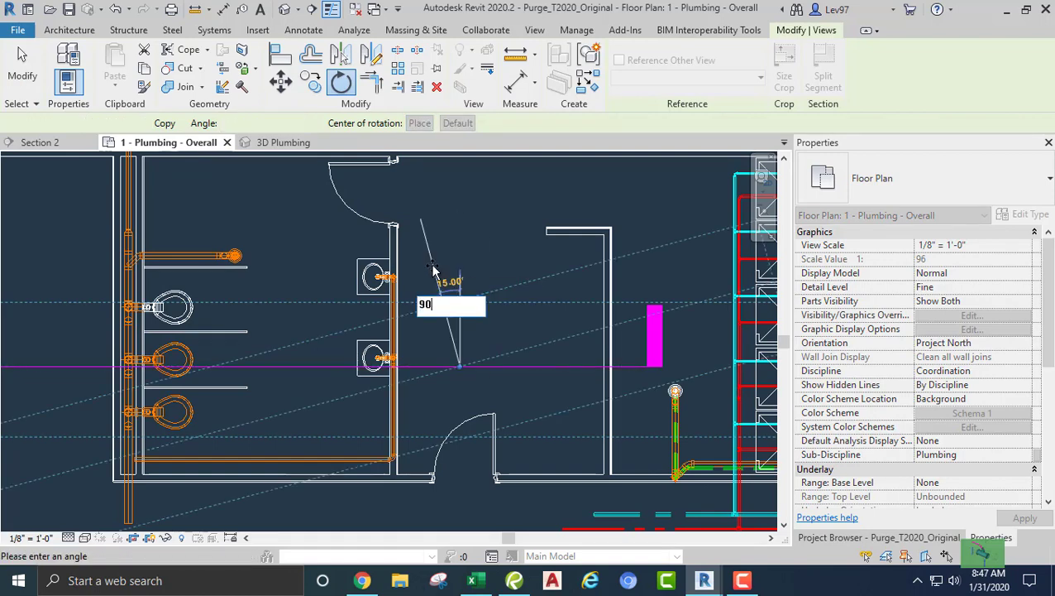
{"action": "key", "text": "Return"}
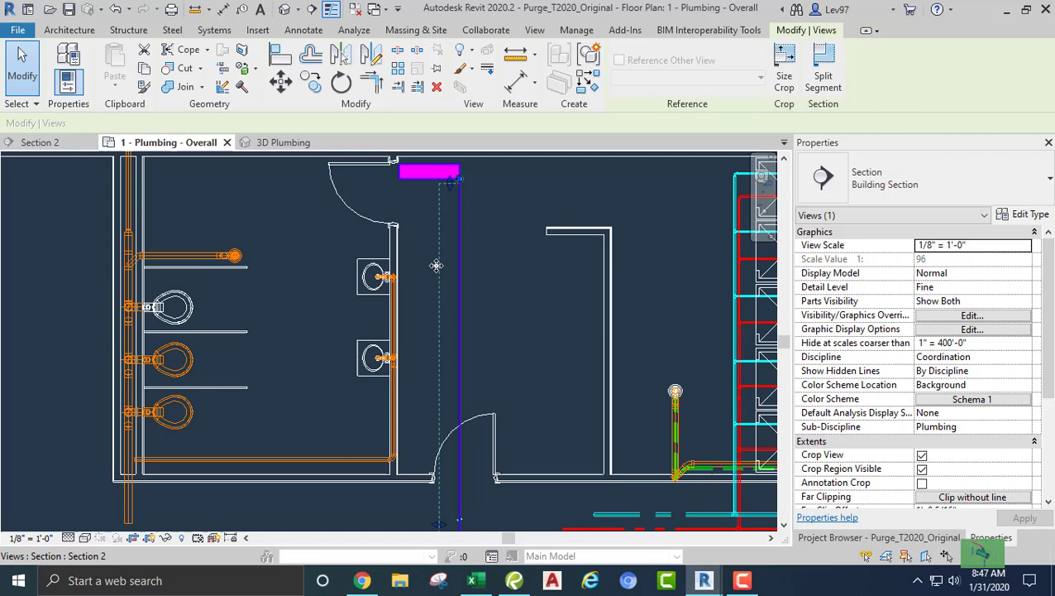
{"action": "left_click_drag", "start_coordinate": [462, 285], "coordinate": [405, 251]}
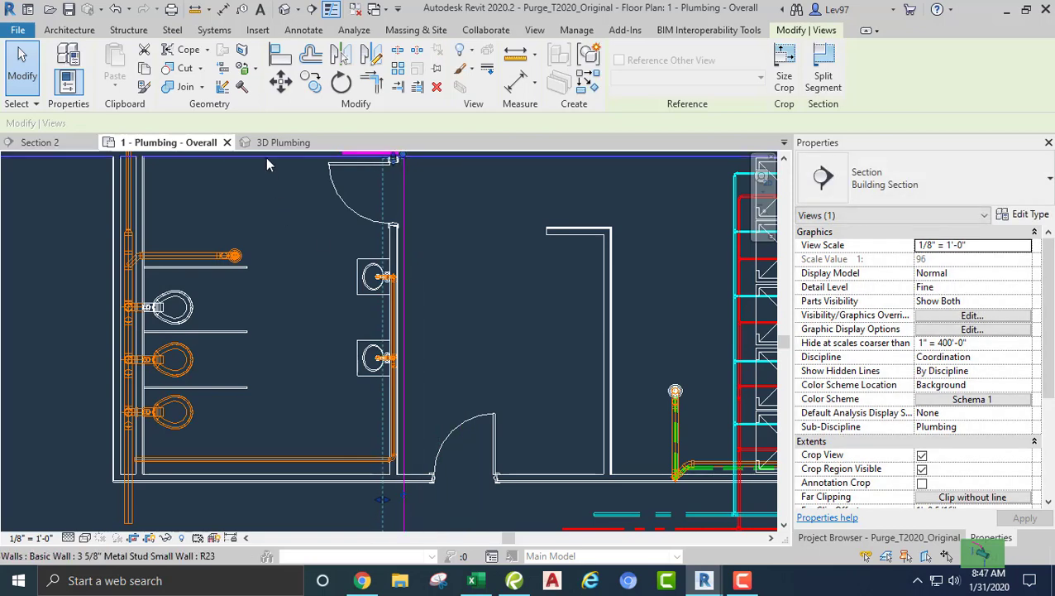
In Section 2, convert the bend at the foot of the upper lavatory's drop into a wye.
{"action": "left_click", "coordinate": [49, 145]}
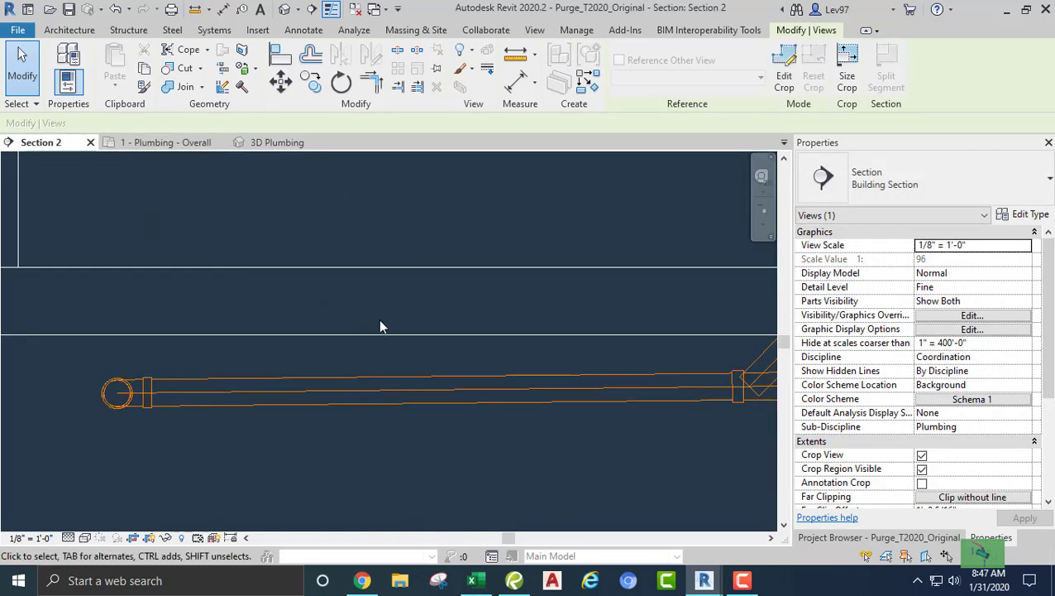
{"action": "middle_click_drag", "start_coordinate": [379, 327], "coordinate": [305, 273]}
{"action": "scroll", "coordinate": [305, 273], "scroll_direction": "up", "scroll_amount": 1}
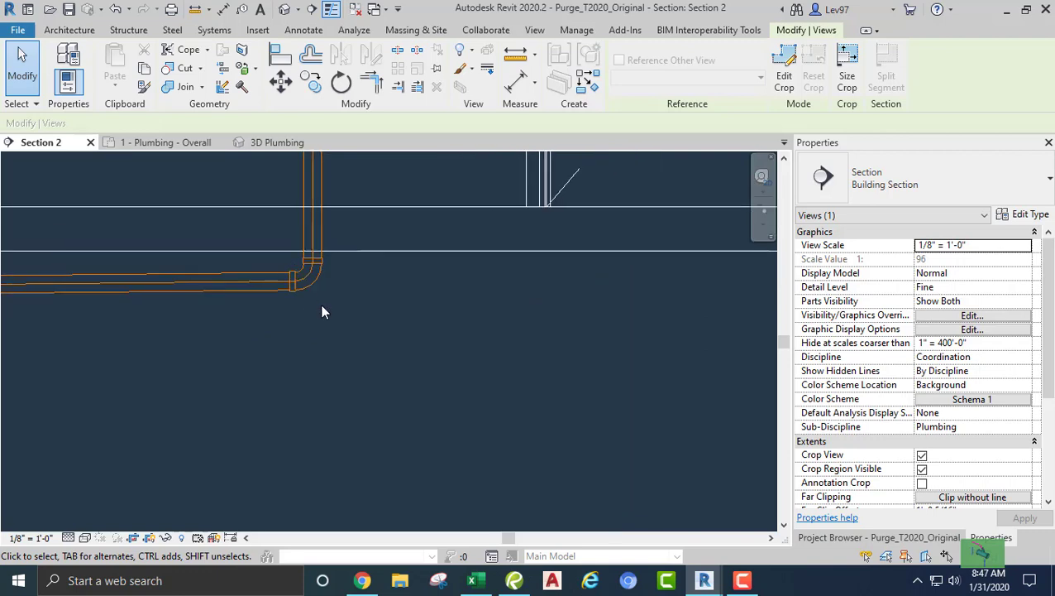
{"action": "left_click", "coordinate": [310, 289]}
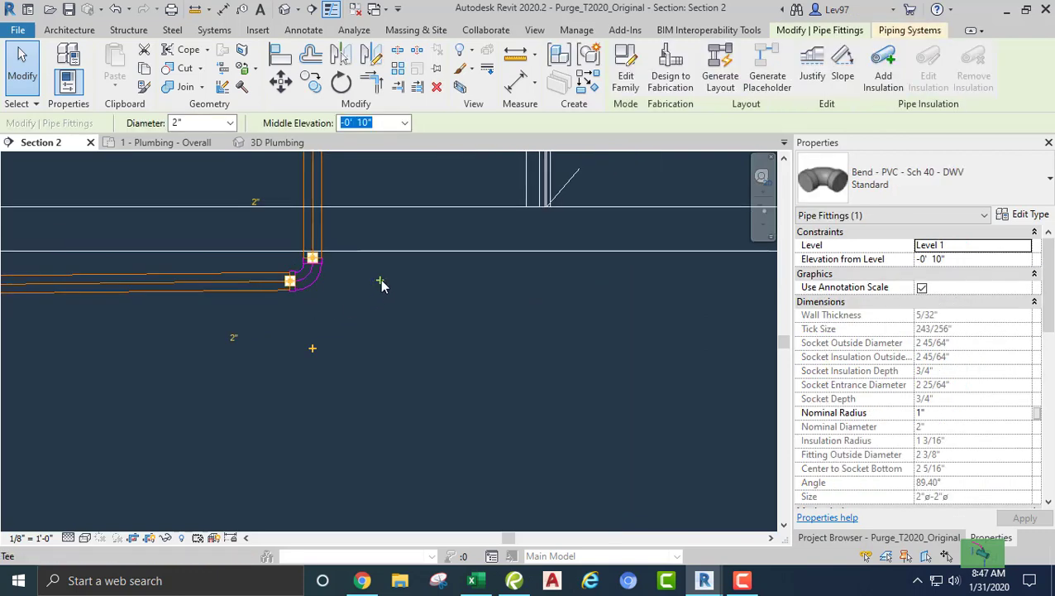
{"action": "left_click", "coordinate": [380, 283]}
Draw a 2" pipe stub about 3 3/4" long from the wye's open end, sloped up at 1/8" / 12".
{"action": "left_click", "coordinate": [309, 289]}
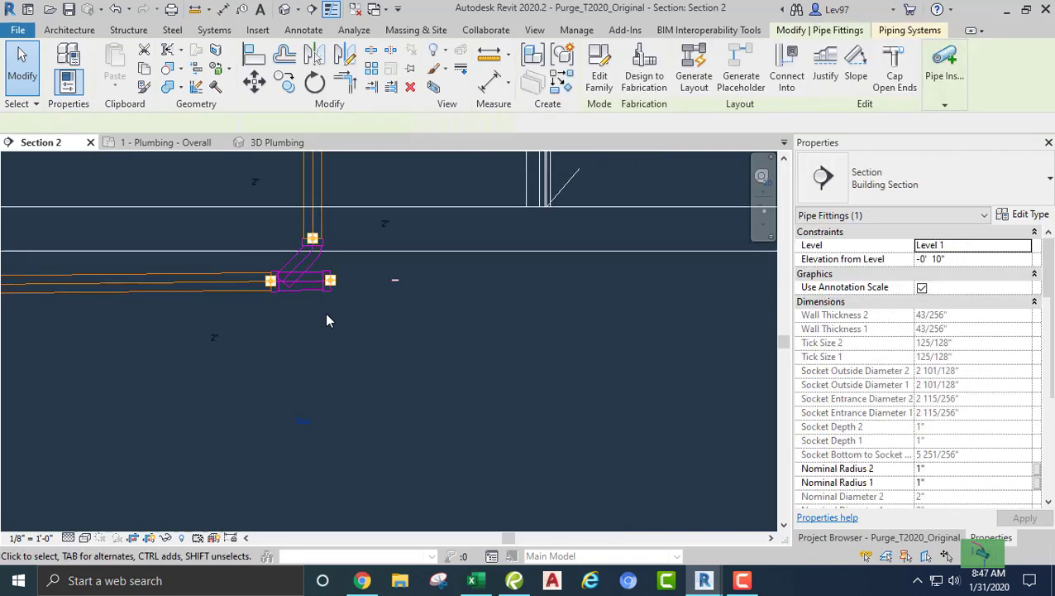
{"action": "right_click", "coordinate": [331, 284]}
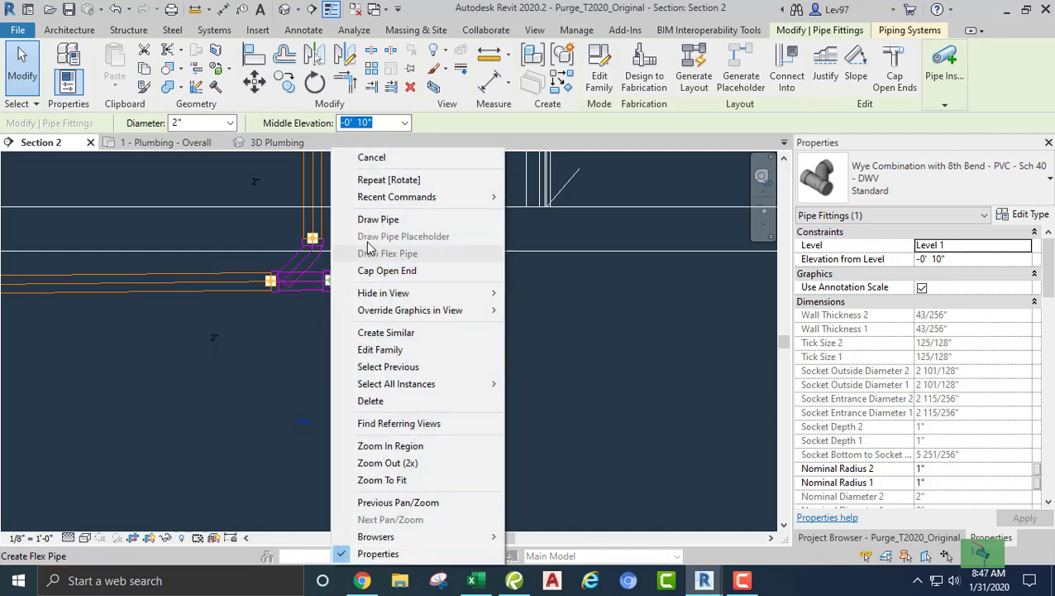
{"action": "left_click", "coordinate": [376, 215]}
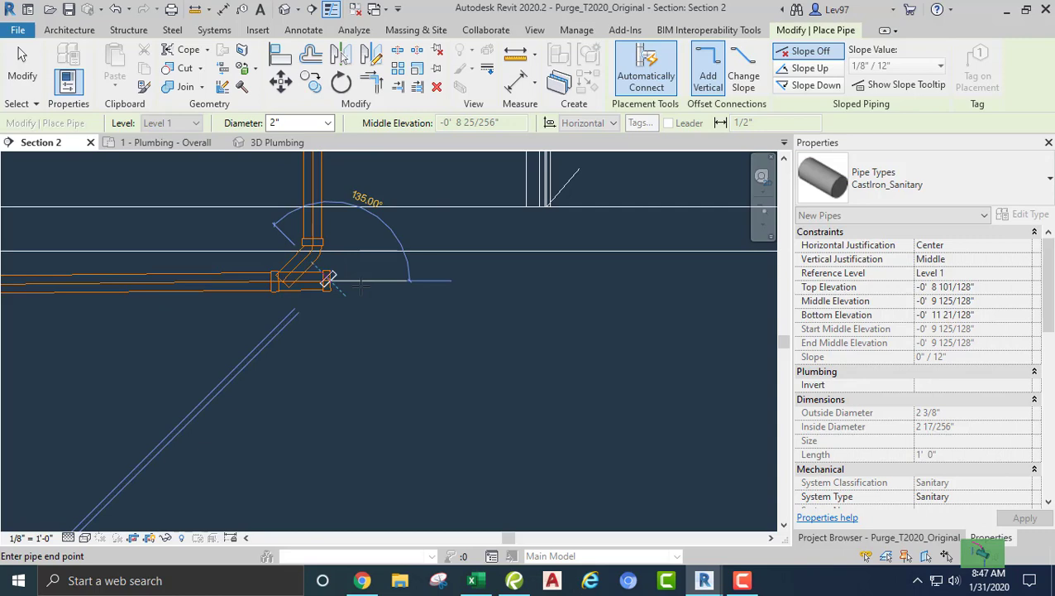
{"action": "left_click", "coordinate": [810, 68]}
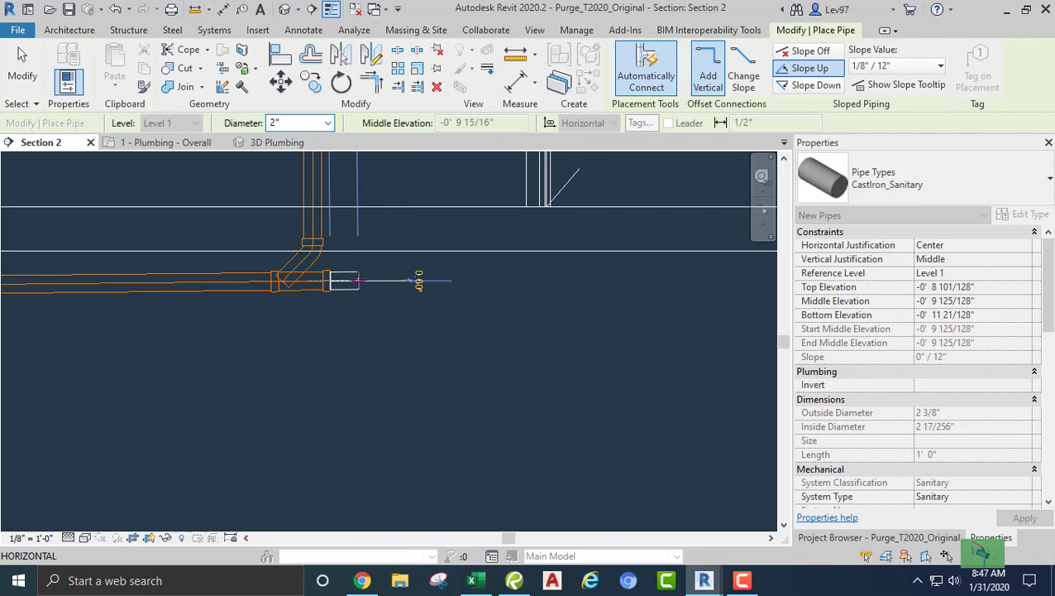
{"action": "key", "text": "Escape"}
{"action": "key", "text": "Escape"}
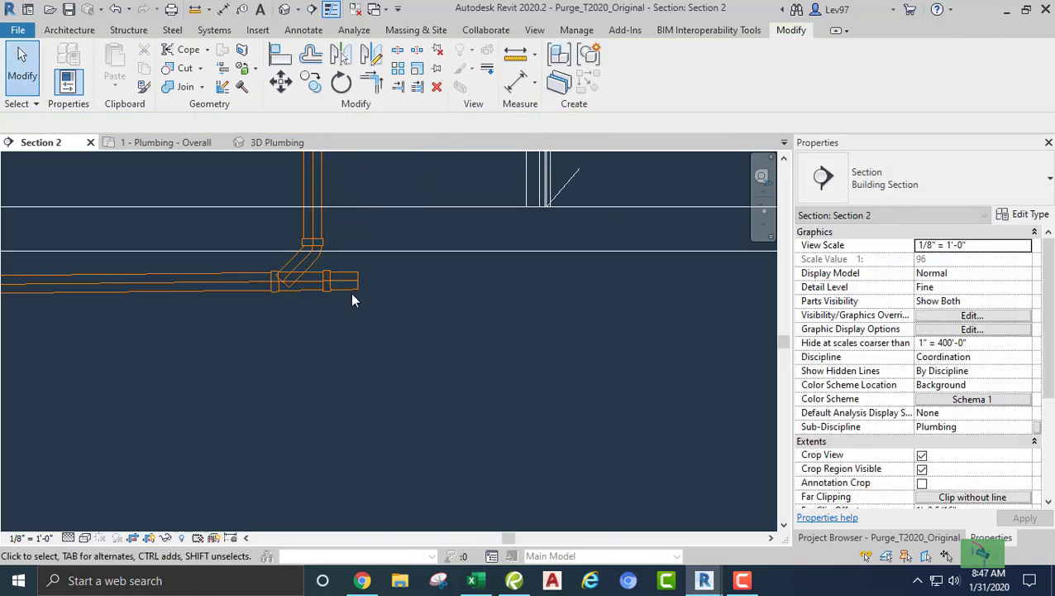
Cap the open end of the 2" stub beyond the upper lavatory's wye.
{"action": "left_click", "coordinate": [346, 284]}
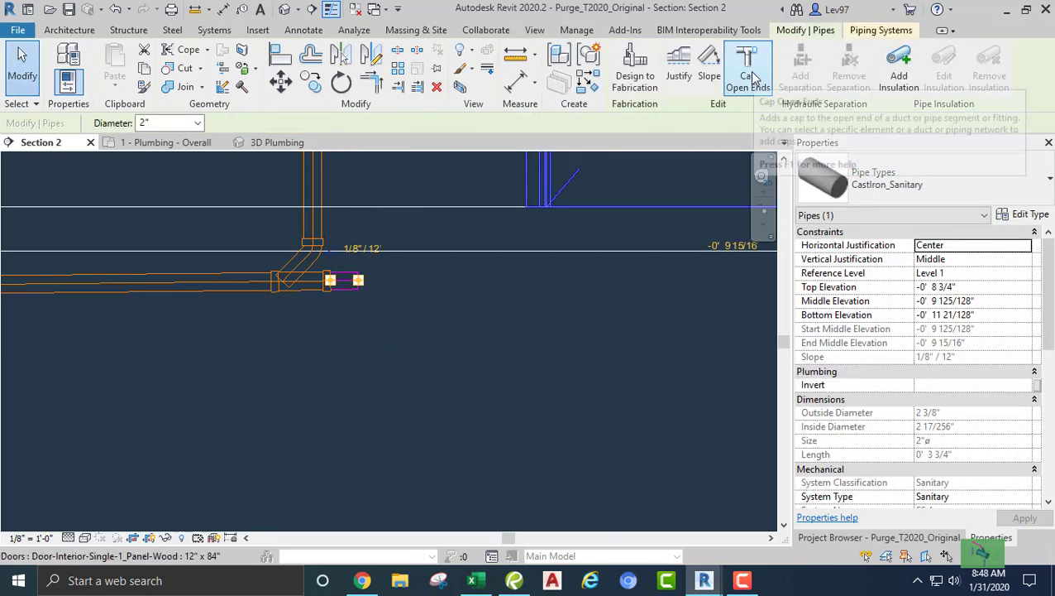
{"action": "left_click", "coordinate": [587, 231]}
{"action": "scroll", "coordinate": [372, 314], "scroll_direction": "down", "scroll_amount": 3}
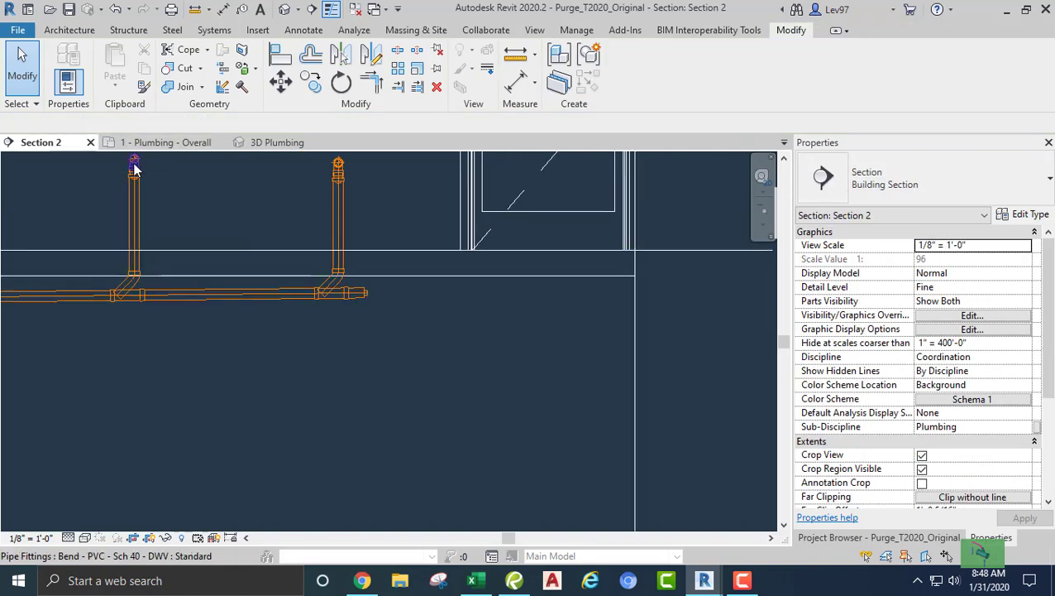
Examine the capped stub and the lavatory connections inside the wall in the 1 - Plumbing - Overall plan.
{"action": "left_click", "coordinate": [166, 142]}
{"action": "middle_click_drag", "start_coordinate": [343, 398], "coordinate": [395, 284]}
{"action": "scroll", "coordinate": [380, 250], "scroll_direction": "up", "scroll_amount": 2}
{"action": "scroll", "coordinate": [356, 234], "scroll_direction": "down", "scroll_amount": 2}
{"action": "scroll", "coordinate": [395, 284], "scroll_direction": "up", "scroll_amount": 2}
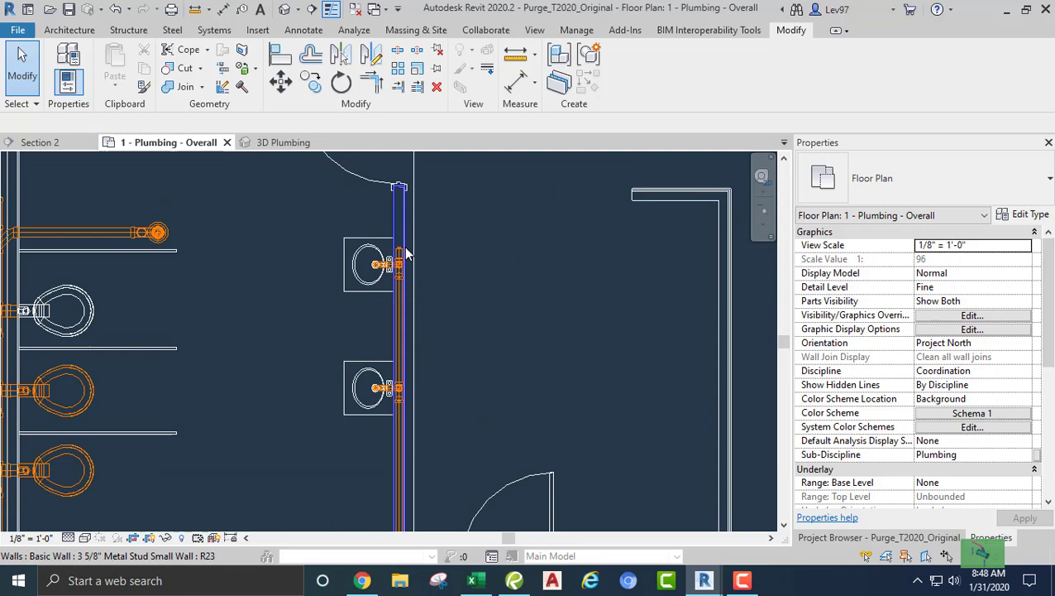
{"action": "scroll", "coordinate": [400, 225], "scroll_direction": "up", "scroll_amount": 1}
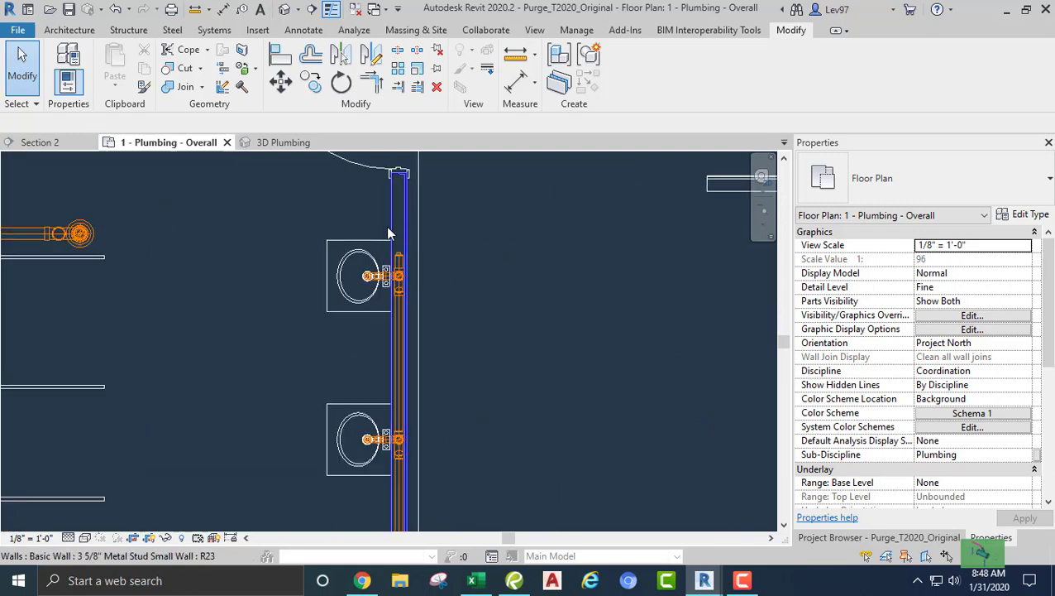
Replace the 2" bend at the lower corner of the lavatory branch with a wye carrying a short stub through the wall.
{"action": "middle_click_drag", "start_coordinate": [372, 371], "coordinate": [386, 215]}
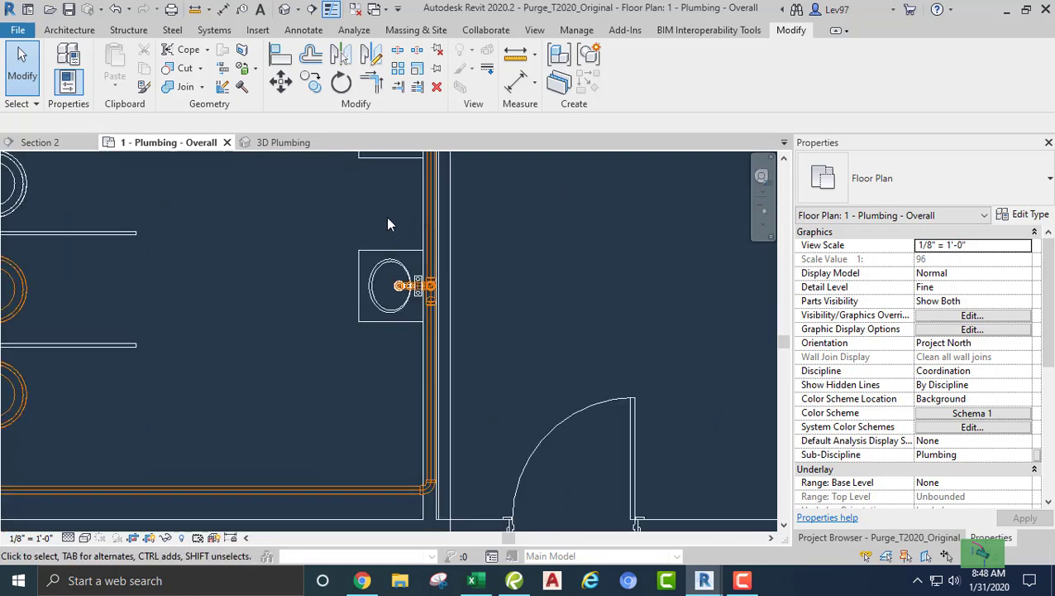
{"action": "middle_click_drag", "start_coordinate": [375, 419], "coordinate": [386, 251]}
{"action": "scroll", "coordinate": [461, 350], "scroll_direction": "up", "scroll_amount": 1}
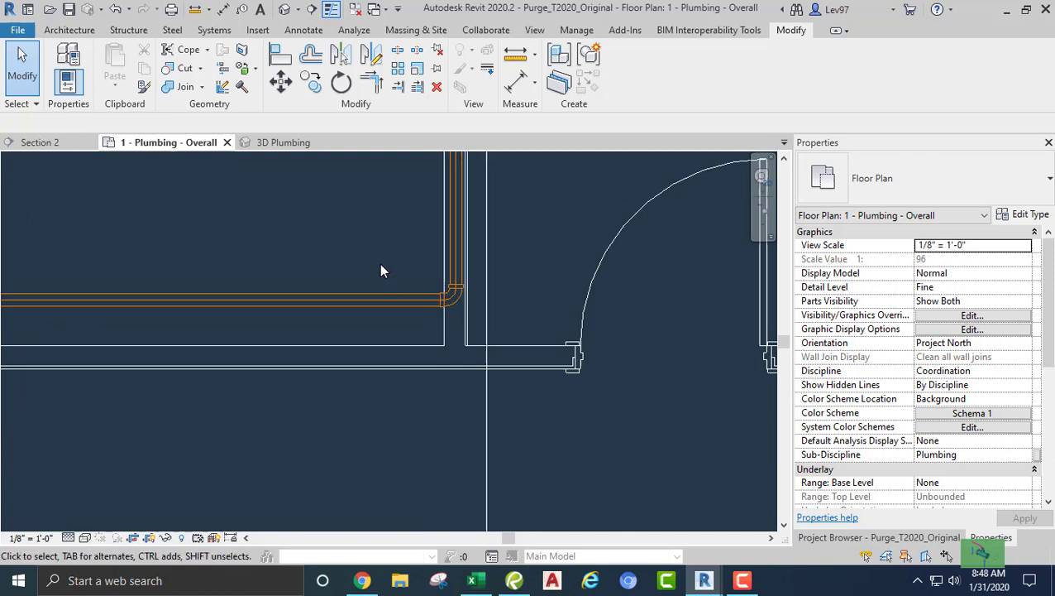
{"action": "left_click", "coordinate": [448, 284]}
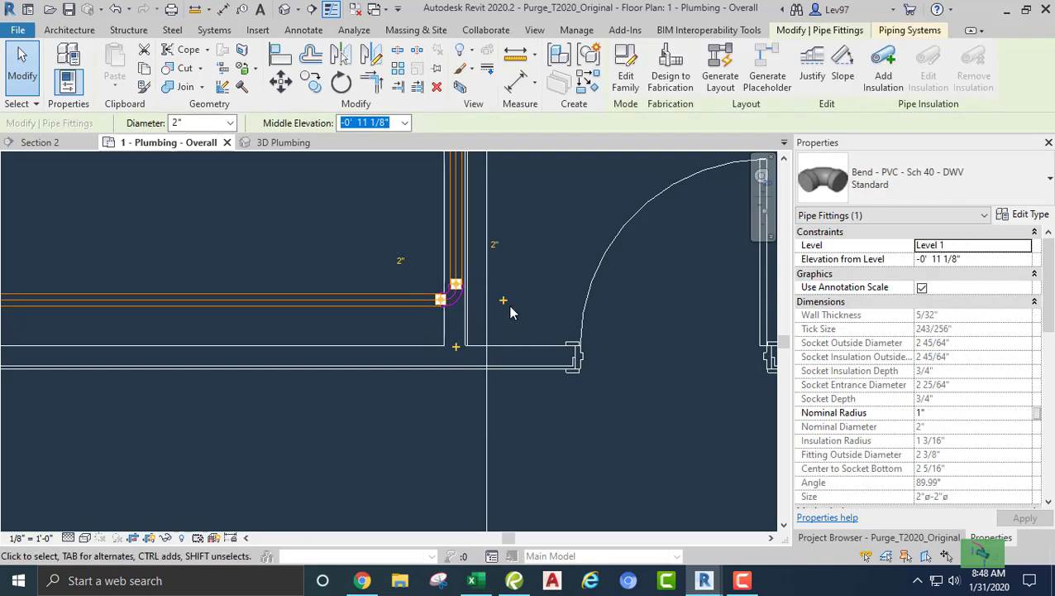
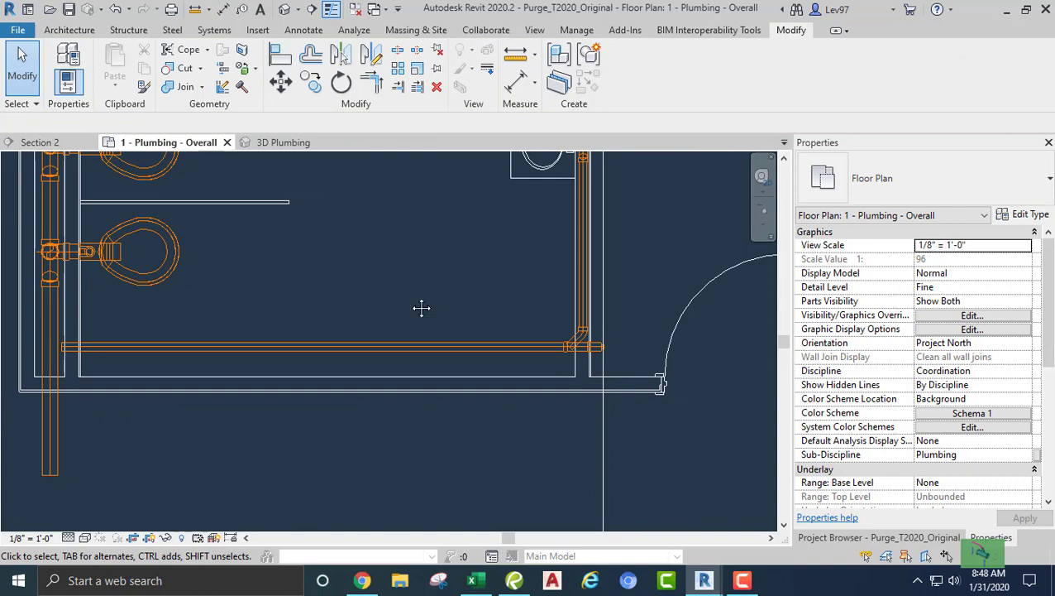
Move the Section 2 line from beside the lavatory wall to the middle portion of the horizontal 2" branch.
{"action": "scroll", "coordinate": [421, 307], "scroll_direction": "down", "scroll_amount": 4}
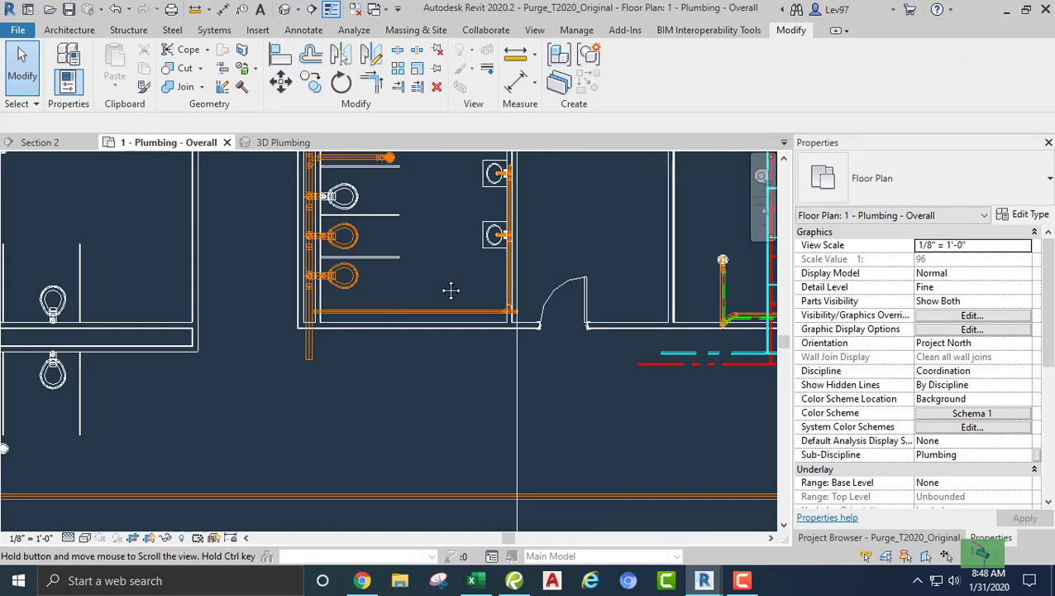
{"action": "middle_click_drag", "start_coordinate": [451, 290], "coordinate": [422, 255]}
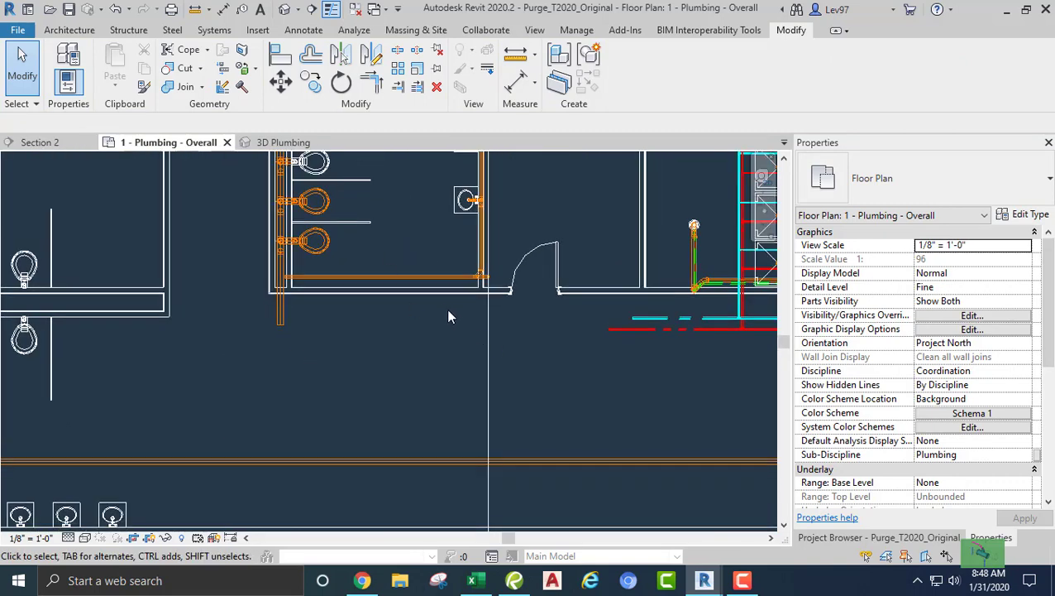
{"action": "left_click", "coordinate": [489, 330]}
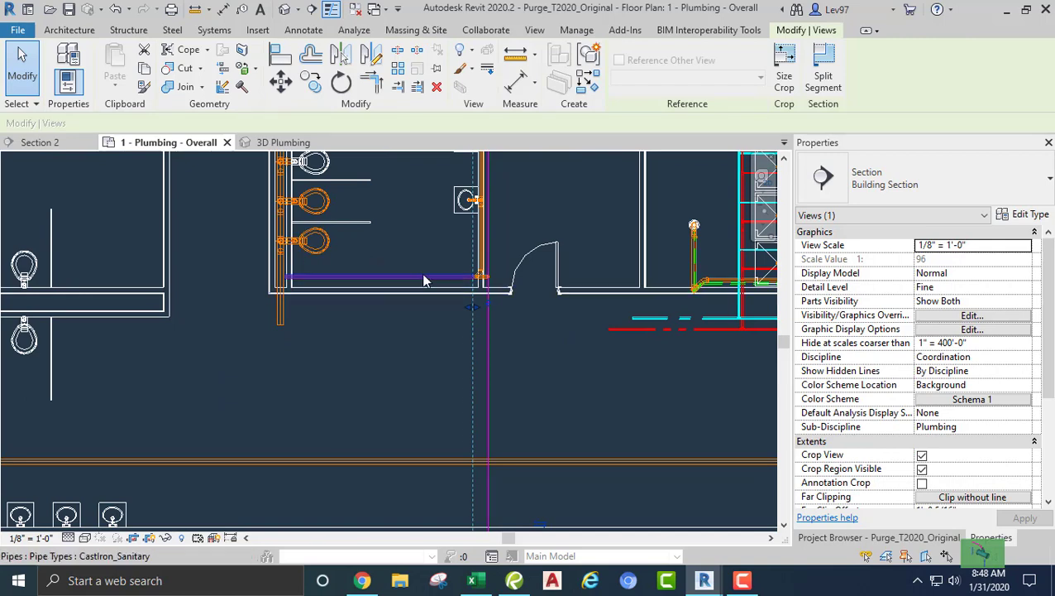
{"action": "scroll", "coordinate": [284, 295], "scroll_direction": "up", "scroll_amount": 2}
{"action": "scroll", "coordinate": [282, 295], "scroll_direction": "up", "scroll_amount": 1}
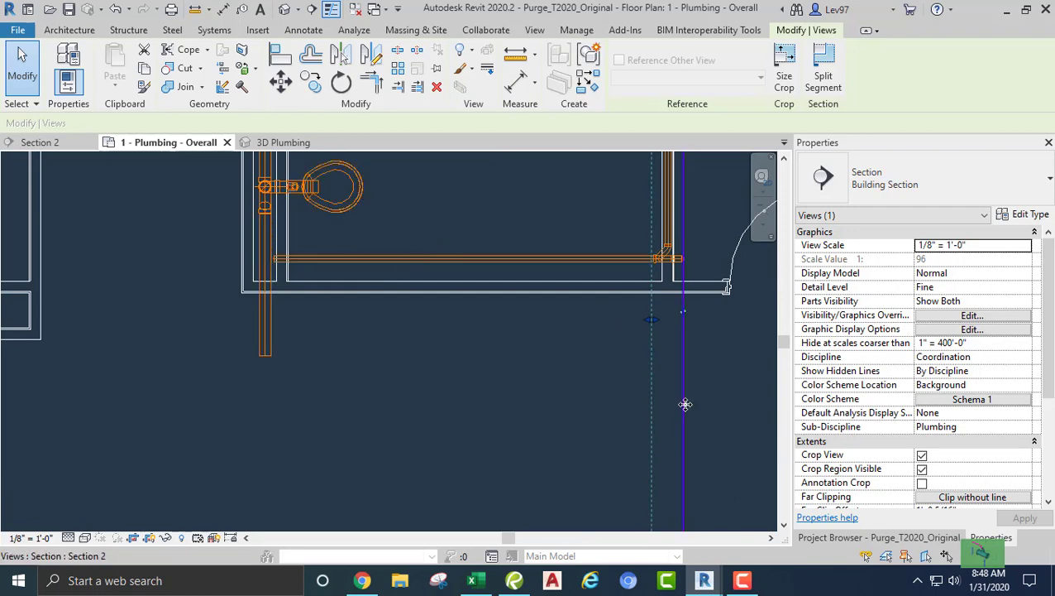
{"action": "left_click_drag", "start_coordinate": [683, 400], "coordinate": [405, 343]}
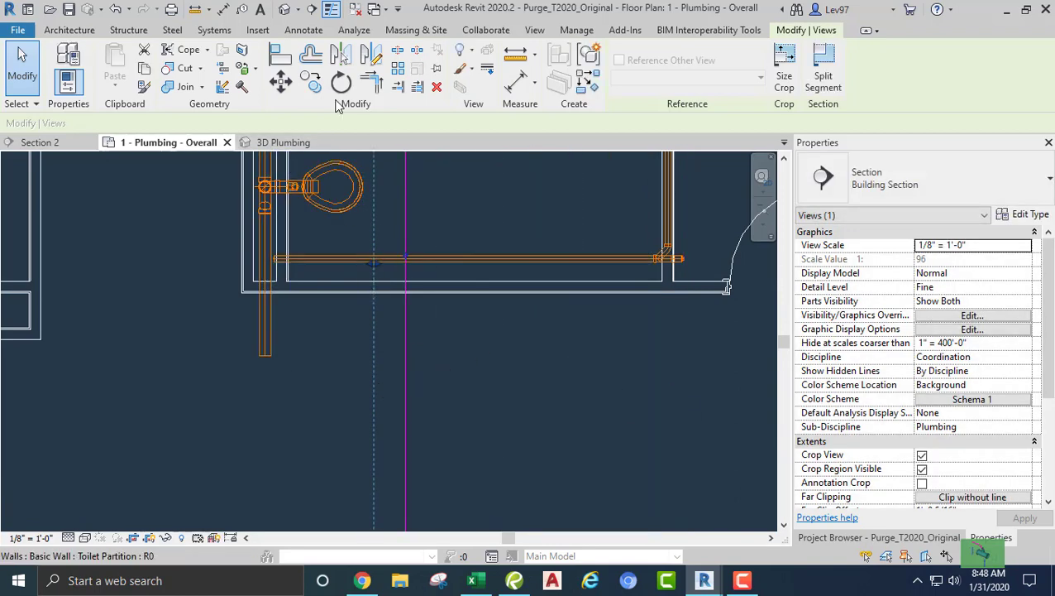
Rotate the Section 2 line 90° about a point on the line and place it just below the horizontal 2" branch.
{"action": "left_click", "coordinate": [342, 84]}
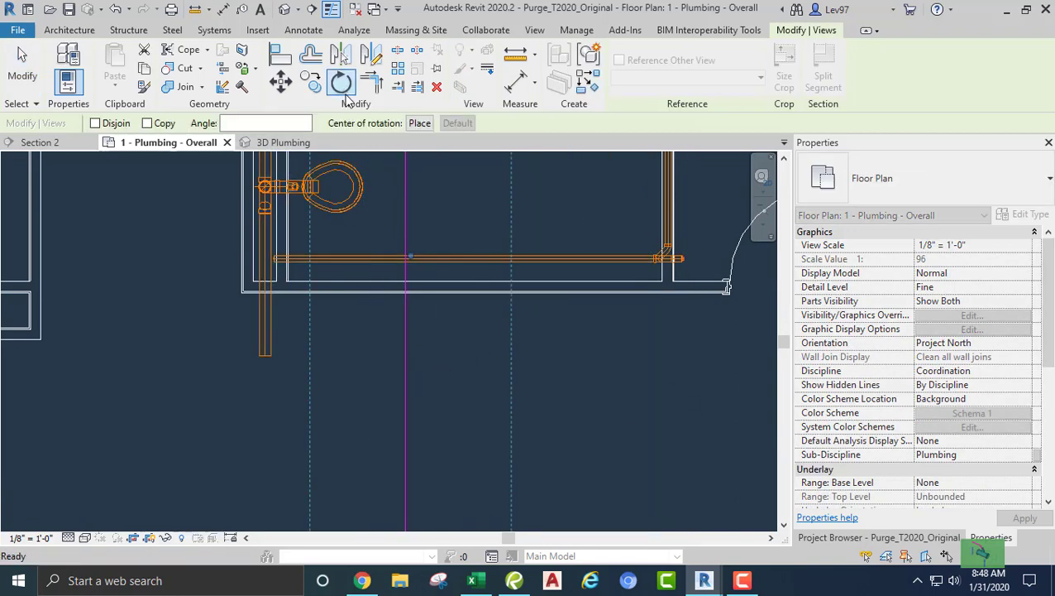
{"action": "left_click", "coordinate": [419, 122]}
{"action": "left_click", "coordinate": [406, 220]}
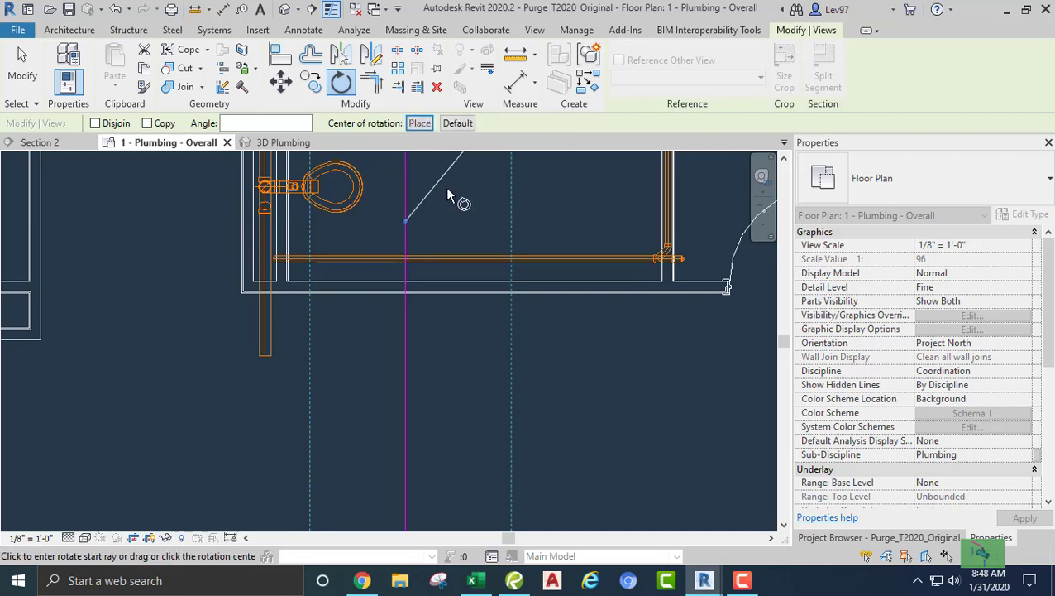
{"action": "left_click", "coordinate": [480, 225]}
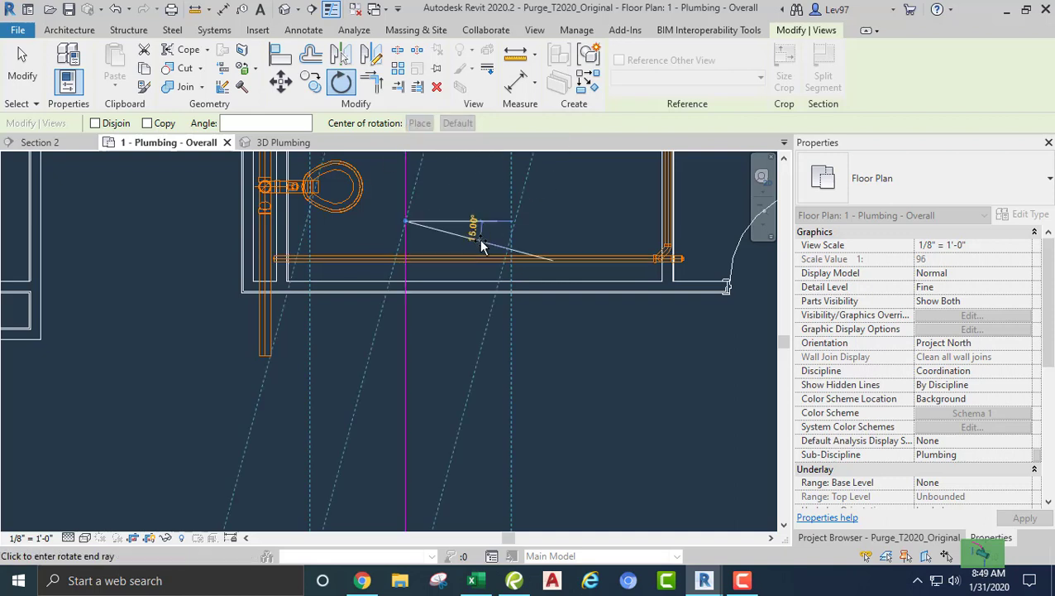
{"action": "type", "text": "90"}
{"action": "key", "text": "Return"}
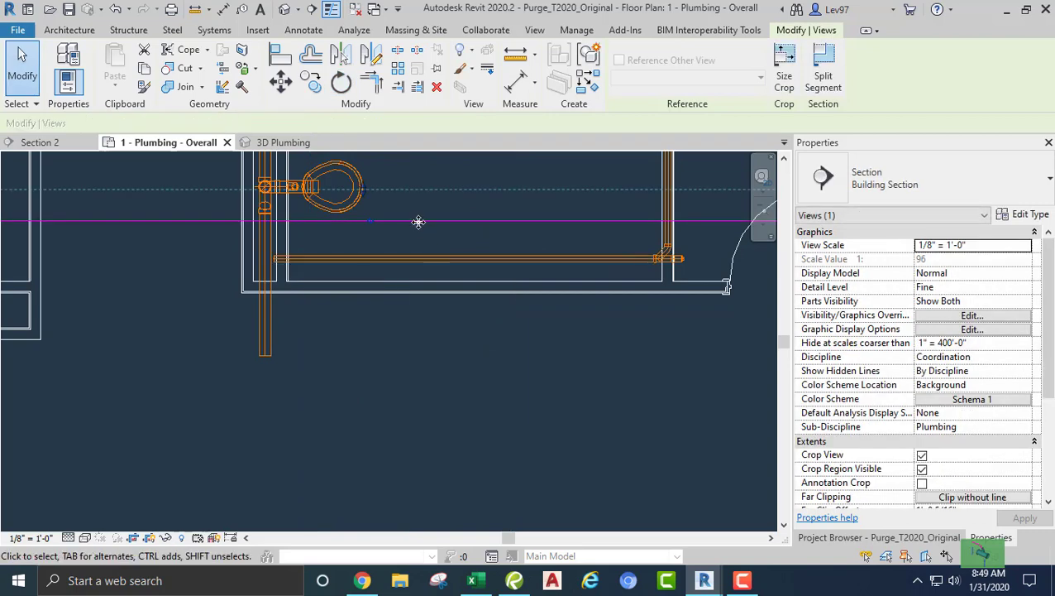
{"action": "left_click_drag", "start_coordinate": [419, 222], "coordinate": [374, 270]}
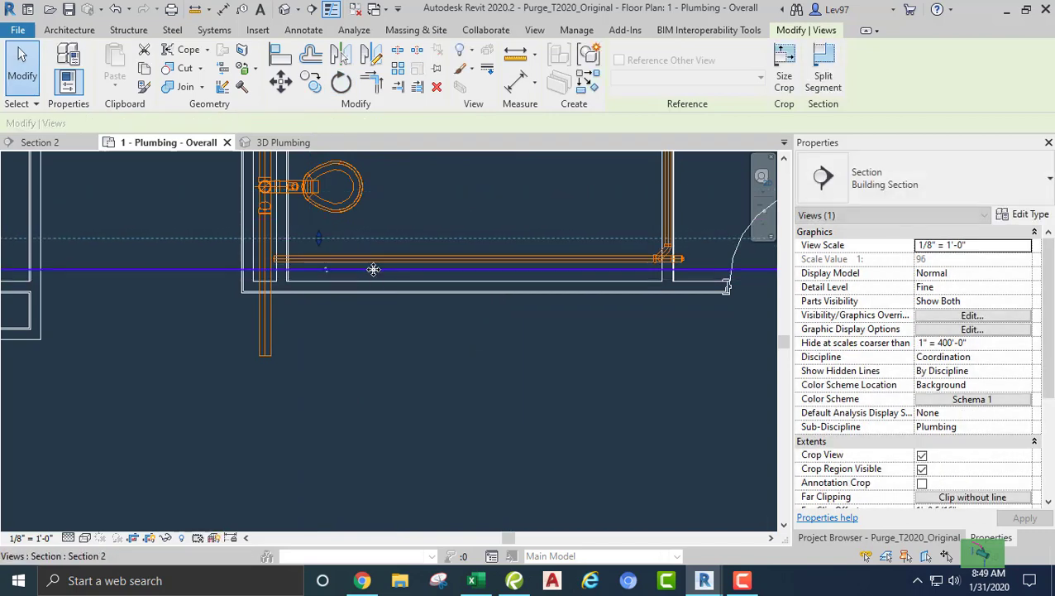
In Section 2, nudge the sloped 2" branch pipe down toward the centre height of the main.
{"action": "left_click", "coordinate": [40, 142]}
{"action": "middle_click_drag", "start_coordinate": [148, 354], "coordinate": [474, 373]}
{"action": "scroll", "coordinate": [338, 356], "scroll_direction": "up", "scroll_amount": 5}
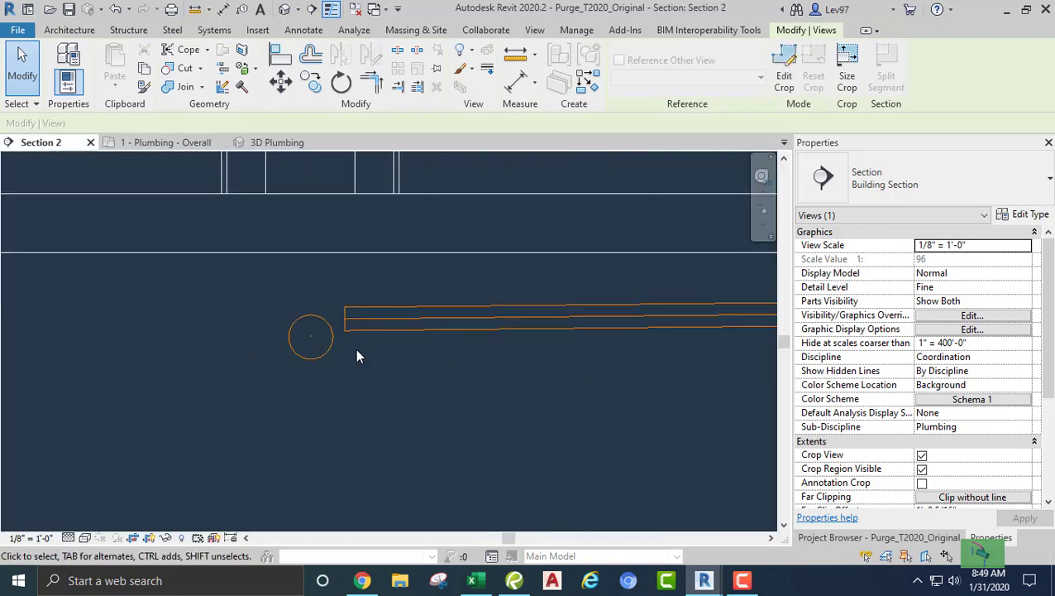
{"action": "scroll", "coordinate": [362, 369], "scroll_direction": "down", "scroll_amount": 1}
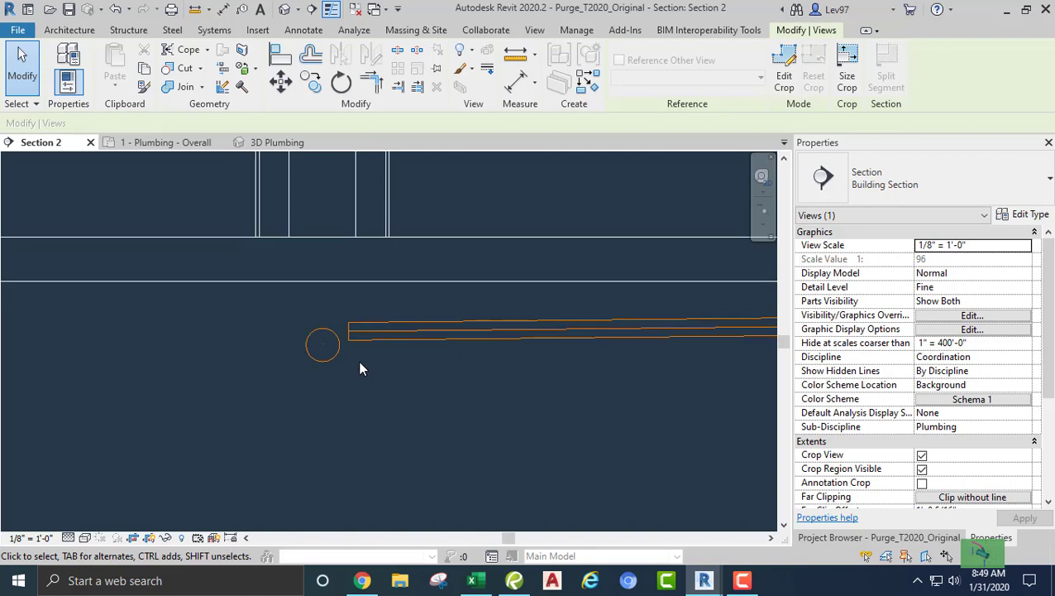
{"action": "left_click", "coordinate": [357, 347]}
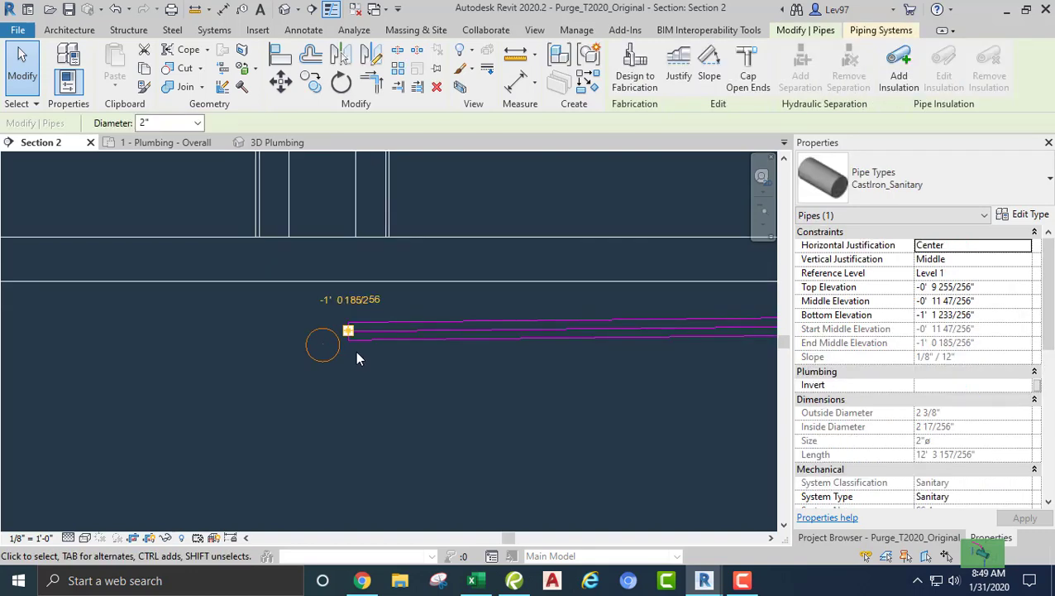
{"action": "key", "text": "Down"}
{"action": "key", "text": "Down"}
{"action": "key", "text": "Down"}
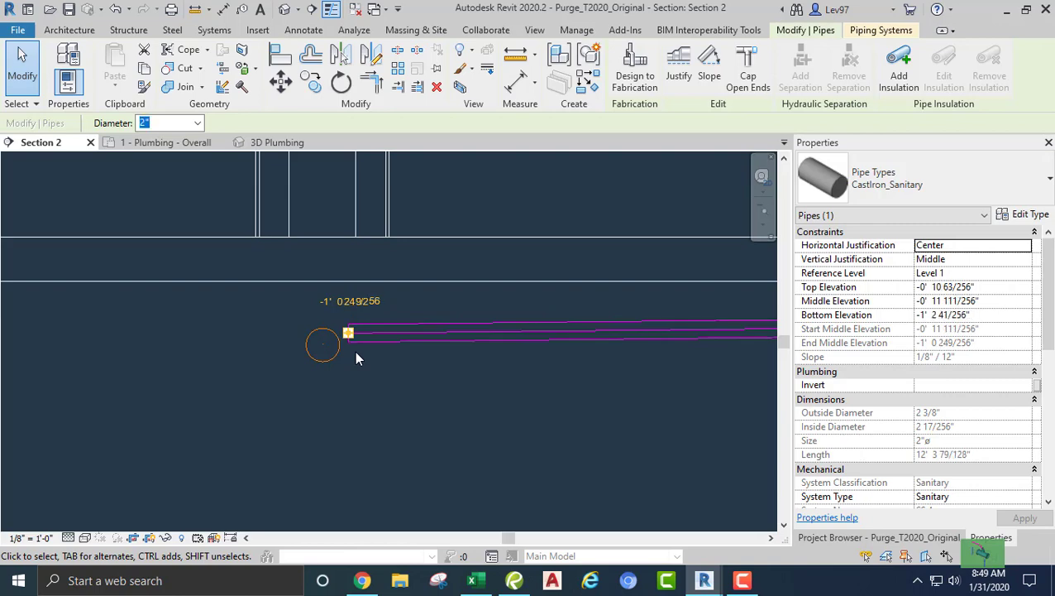
{"action": "scroll", "coordinate": [358, 354], "scroll_direction": "up", "scroll_amount": 2}
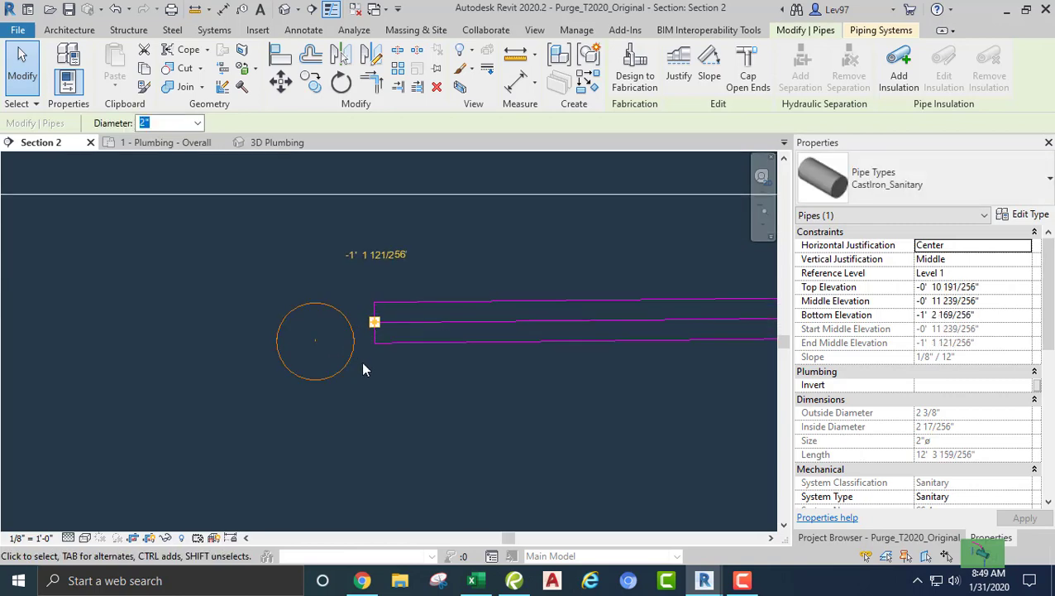
{"action": "key", "text": "Down"}
{"action": "key", "text": "Down"}
{"action": "key", "text": "Down"}
{"action": "key", "text": "Down"}
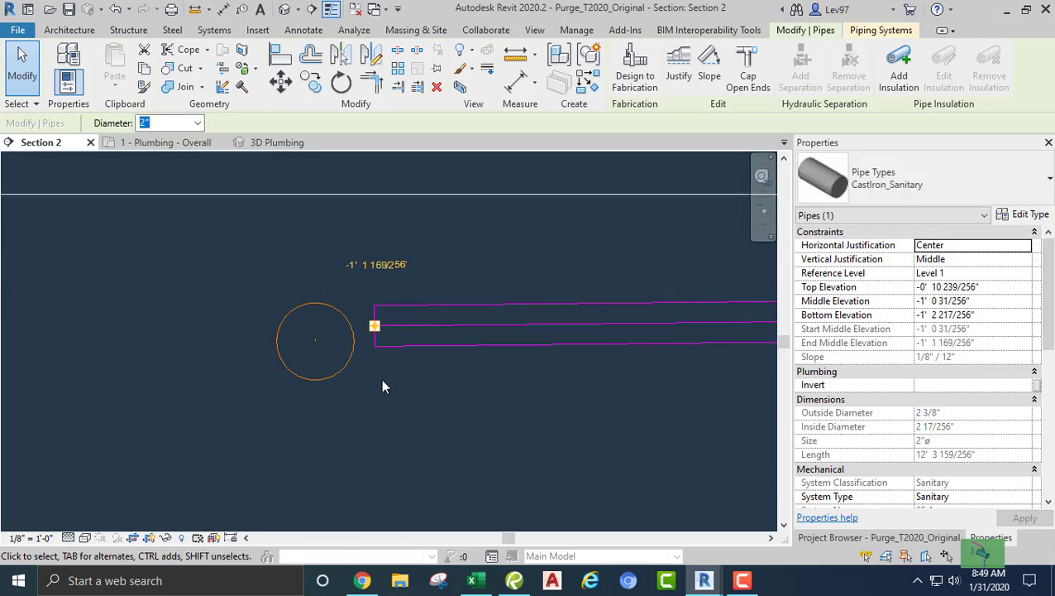
Try to nudge the 2" branch pipe one more increment down toward the main's centre.
{"action": "scroll", "coordinate": [381, 379], "scroll_direction": "down", "scroll_amount": 2}
{"action": "key", "text": "Down"}
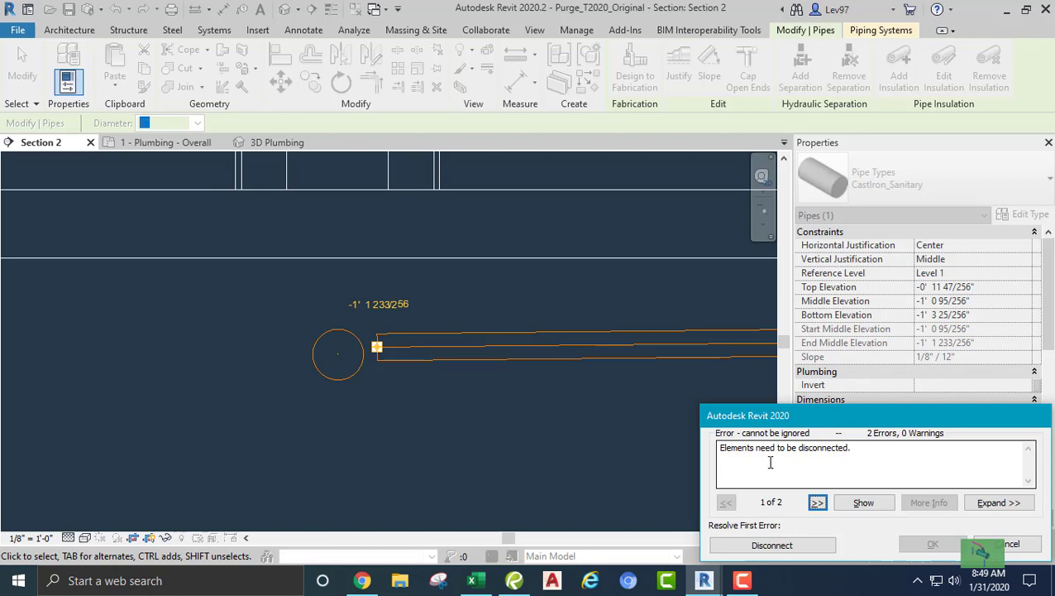
{"action": "left_click", "coordinate": [1009, 543]}
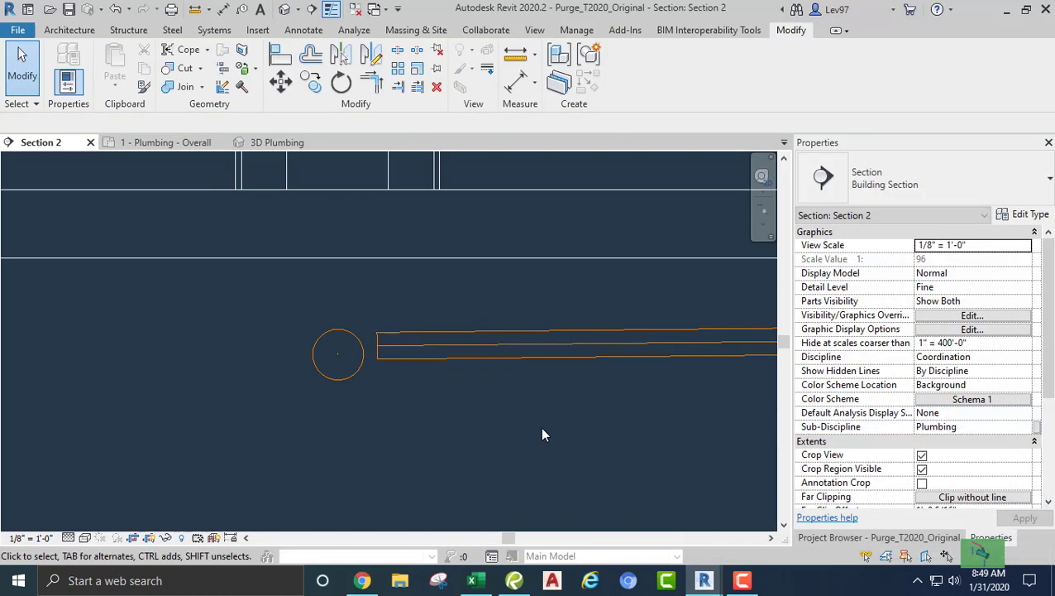
{"action": "scroll", "coordinate": [463, 423], "scroll_direction": "down", "scroll_amount": 1}
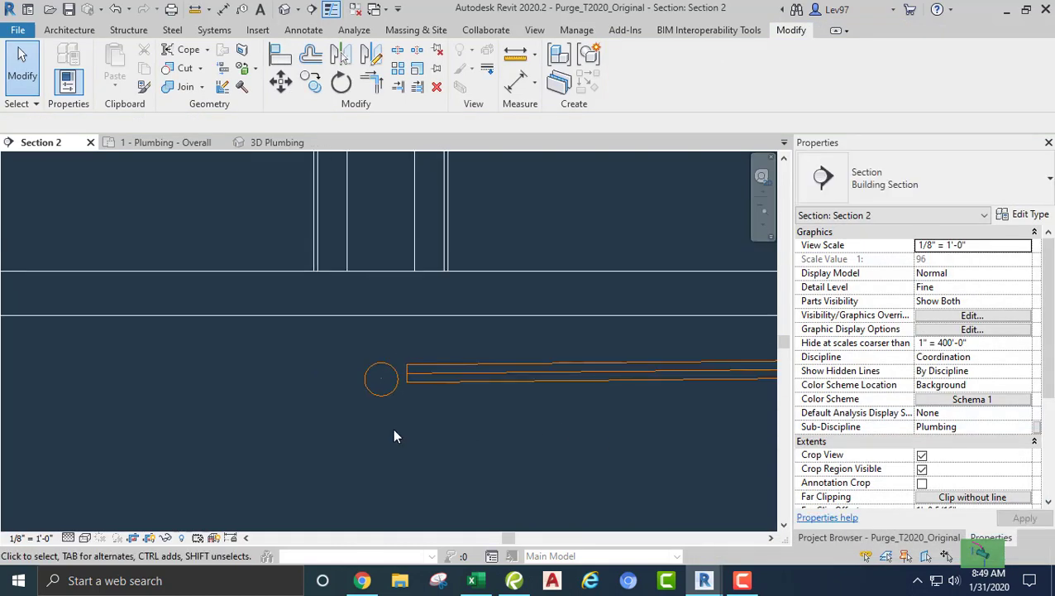
In the 3D Plumbing view, select the entire 2" lavatory branch with its wyes, stubs and caps, leaving out the vertical drops.
{"action": "left_click", "coordinate": [266, 144]}
{"action": "scroll", "coordinate": [297, 365], "scroll_direction": "down", "scroll_amount": 2}
{"action": "scroll", "coordinate": [310, 423], "scroll_direction": "up", "scroll_amount": 1}
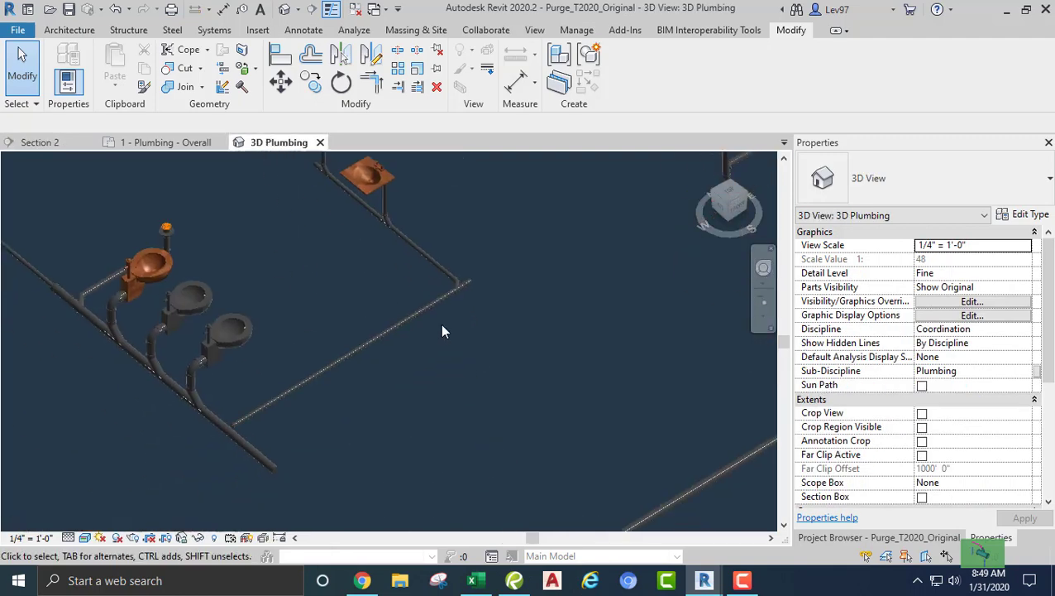
{"action": "left_click_drag", "start_coordinate": [508, 355], "coordinate": [421, 263]}
{"action": "scroll", "coordinate": [400, 346], "scroll_direction": "up", "scroll_amount": 3}
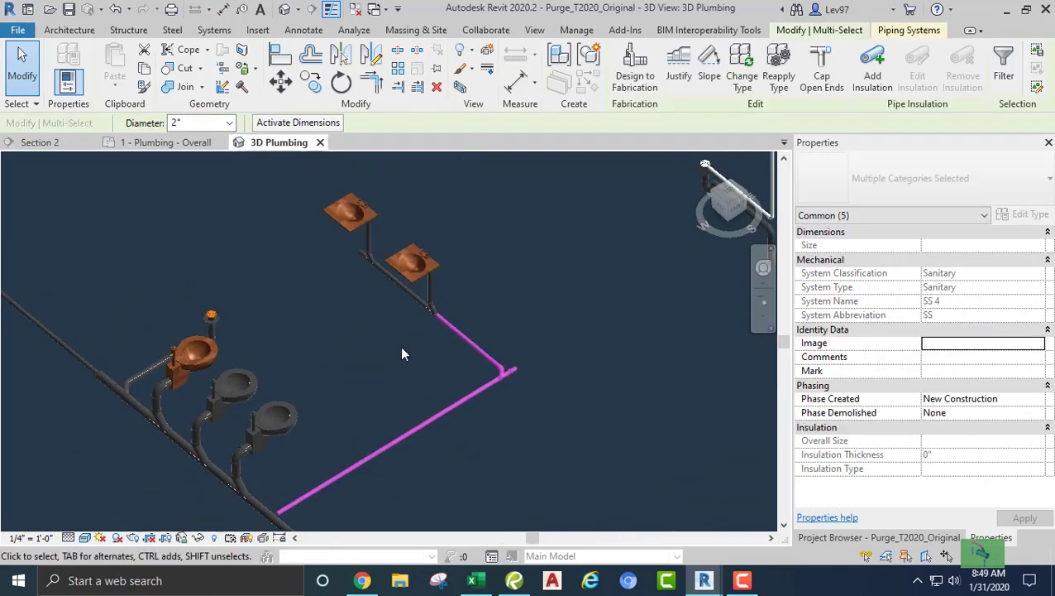
{"action": "scroll", "coordinate": [434, 323], "scroll_direction": "up", "scroll_amount": 1}
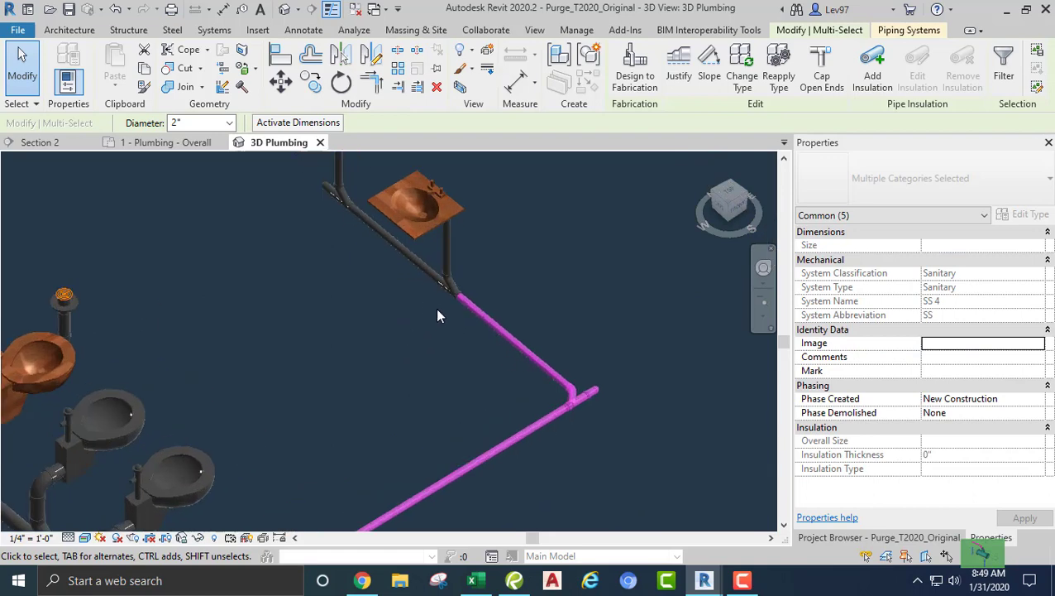
{"action": "left_click_drag", "start_coordinate": [379, 263], "coordinate": [513, 326], "text": "ctrl"}
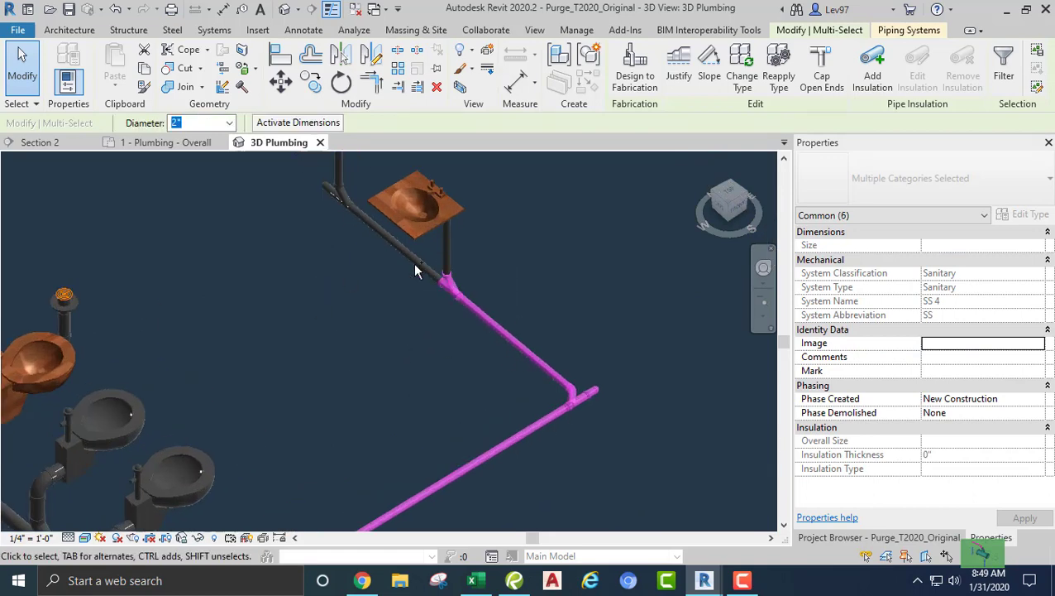
{"action": "left_click", "coordinate": [422, 273], "text": "ctrl"}
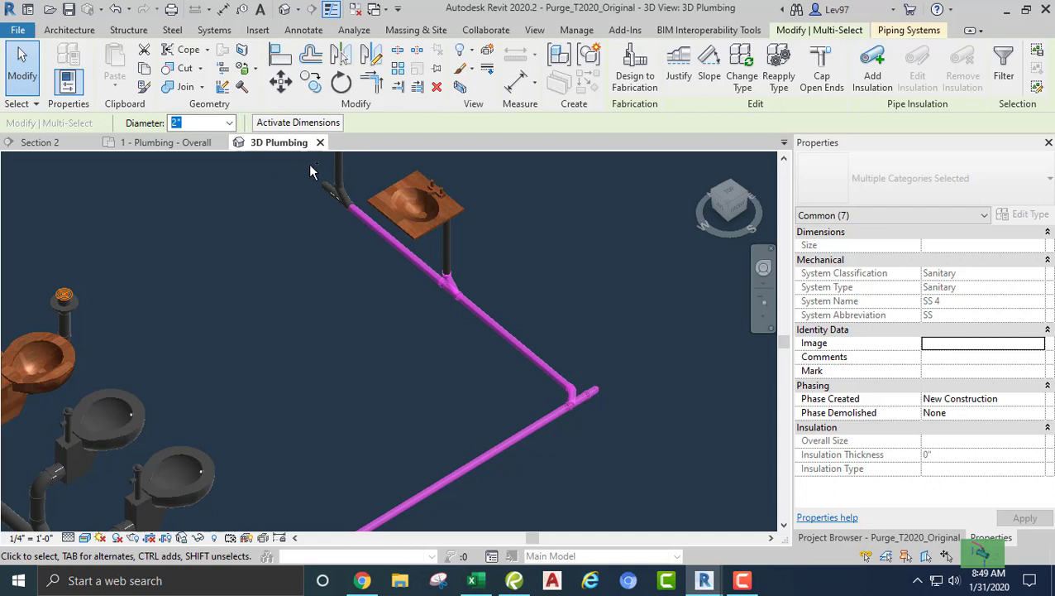
{"action": "left_click_drag", "start_coordinate": [310, 171], "coordinate": [357, 237], "text": "ctrl"}
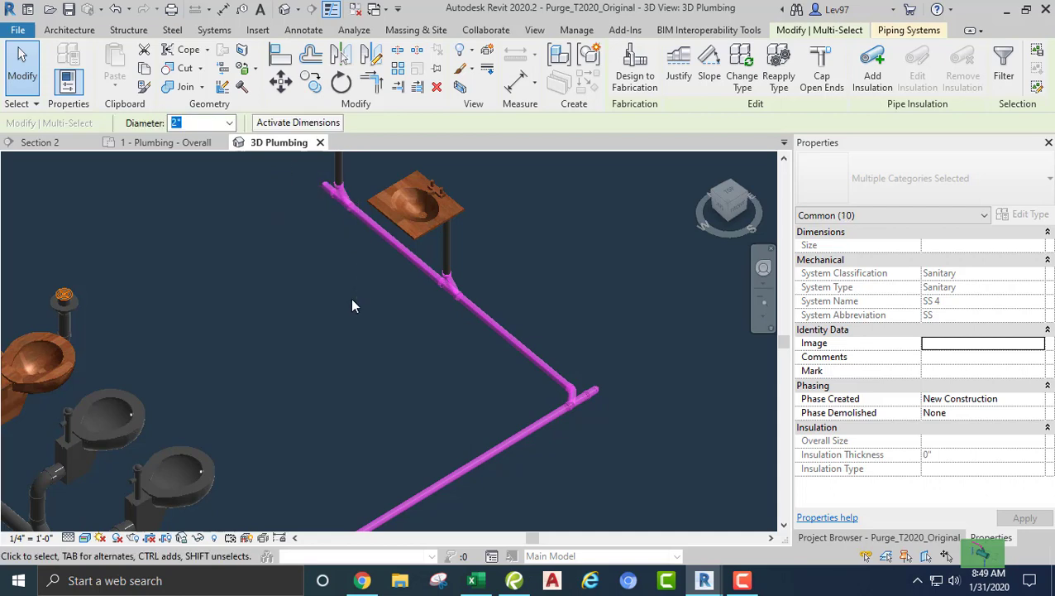
In Section 2, nudge the selected branch run down until its open end lines up with the main's centre.
{"action": "left_click", "coordinate": [73, 143]}
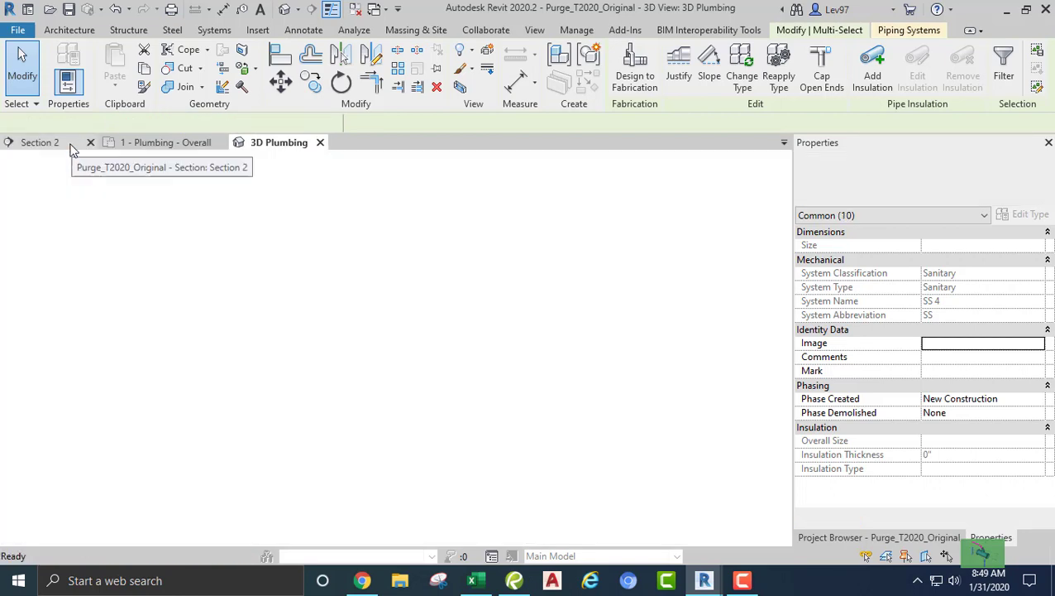
{"action": "scroll", "coordinate": [409, 400], "scroll_direction": "up", "scroll_amount": 3}
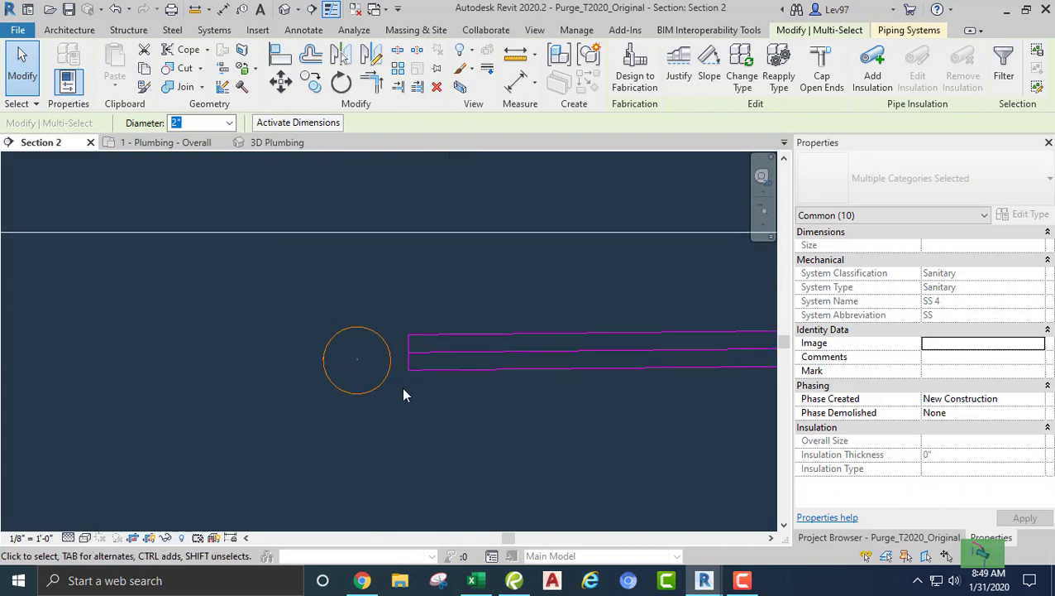
{"action": "scroll", "coordinate": [401, 387], "scroll_direction": "up", "scroll_amount": 2}
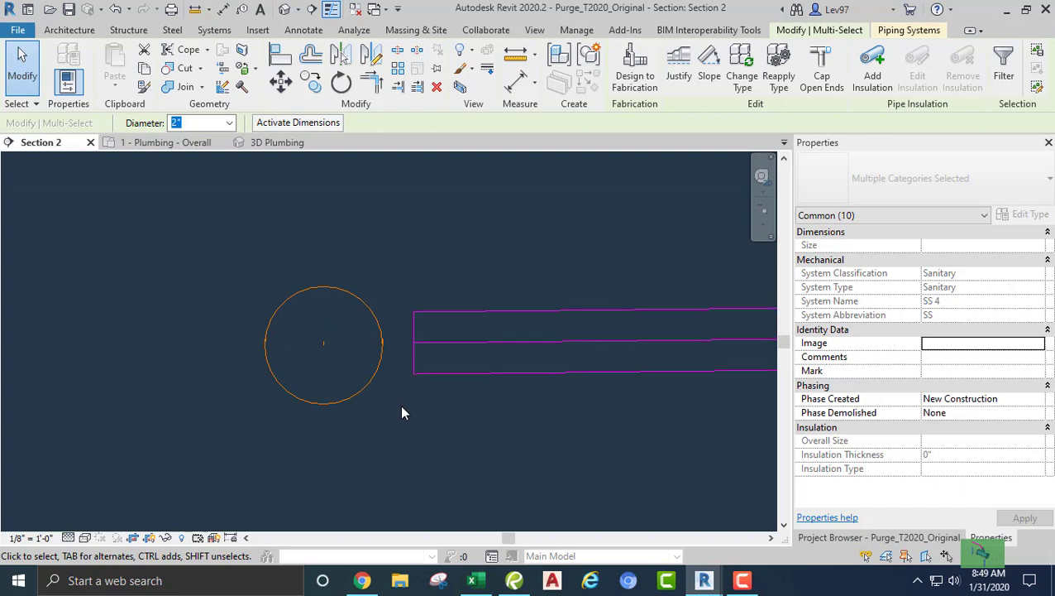
{"action": "left_click", "coordinate": [401, 406]}
{"action": "scroll", "coordinate": [402, 408], "scroll_direction": "down", "scroll_amount": 1}
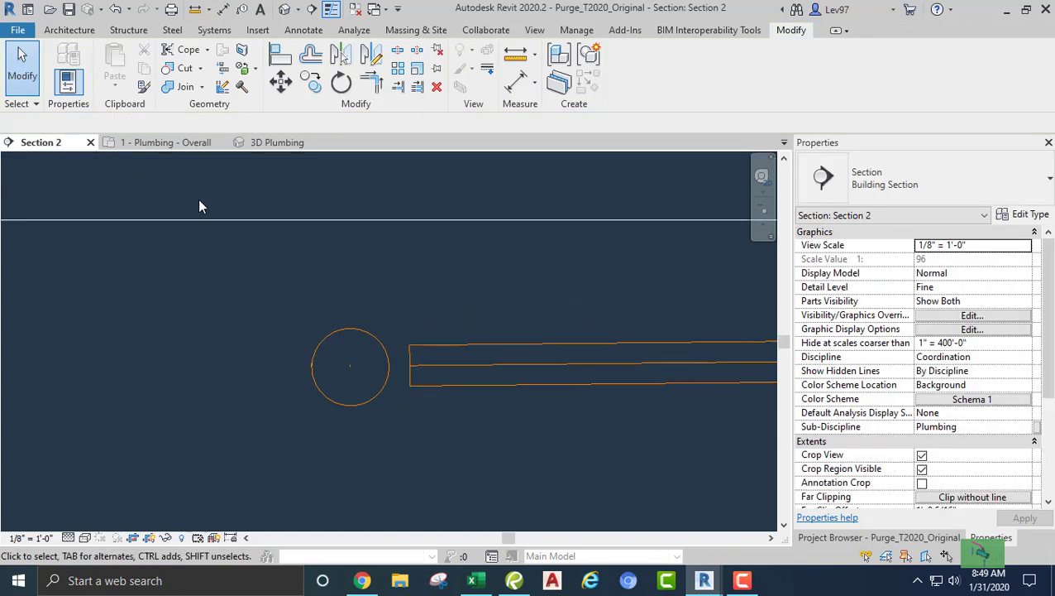
In the 1 - Plumbing - Overall plan, extend the horizontal 2" lavatory branch to the 4" main with Trim/Extend Single Element.
{"action": "left_click", "coordinate": [153, 142]}
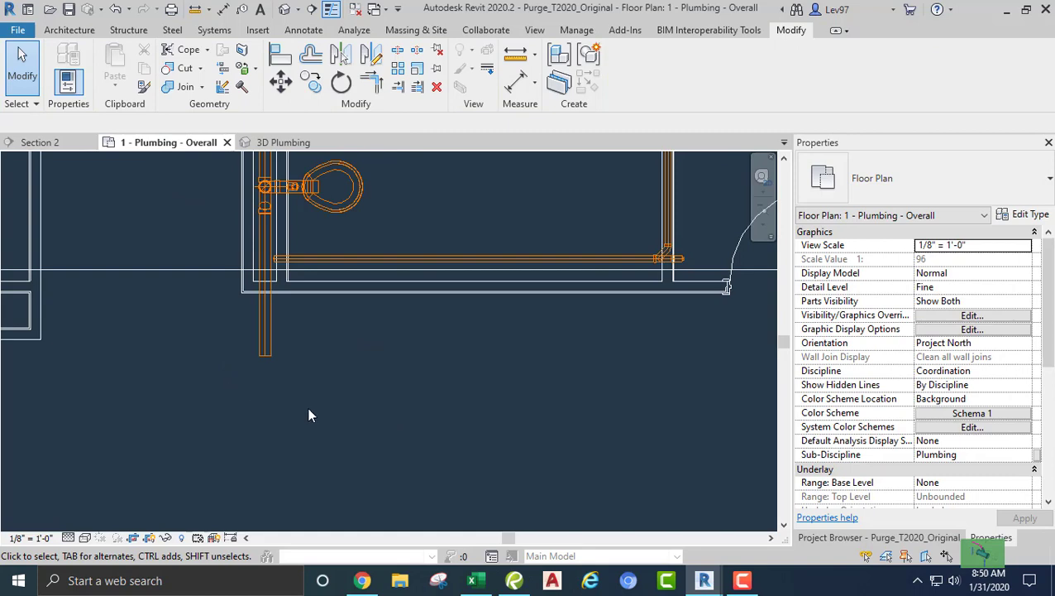
{"action": "scroll", "coordinate": [207, 174], "scroll_direction": "up", "scroll_amount": 2}
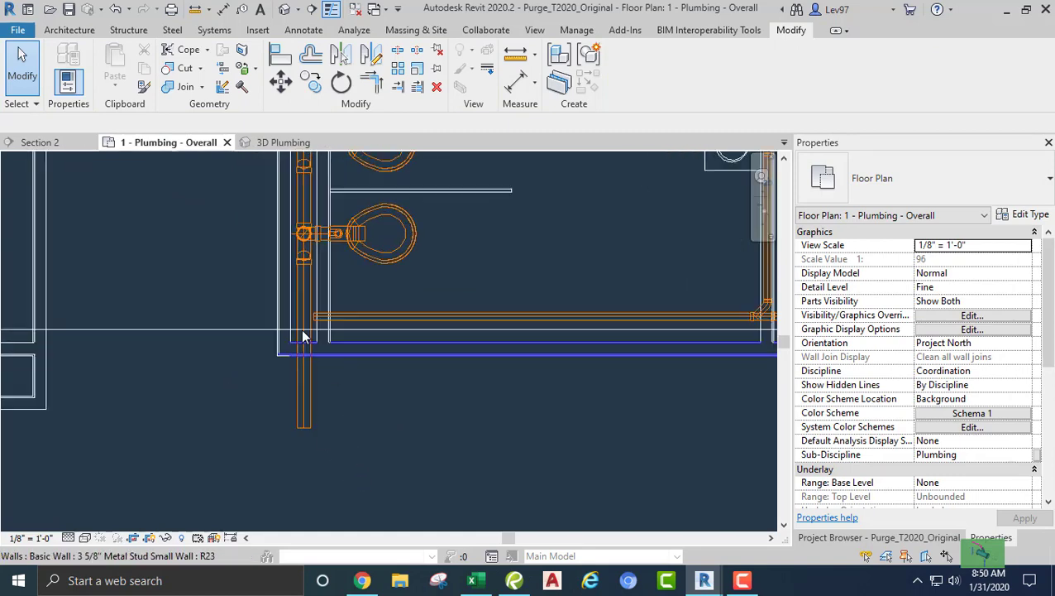
{"action": "left_click", "coordinate": [397, 89]}
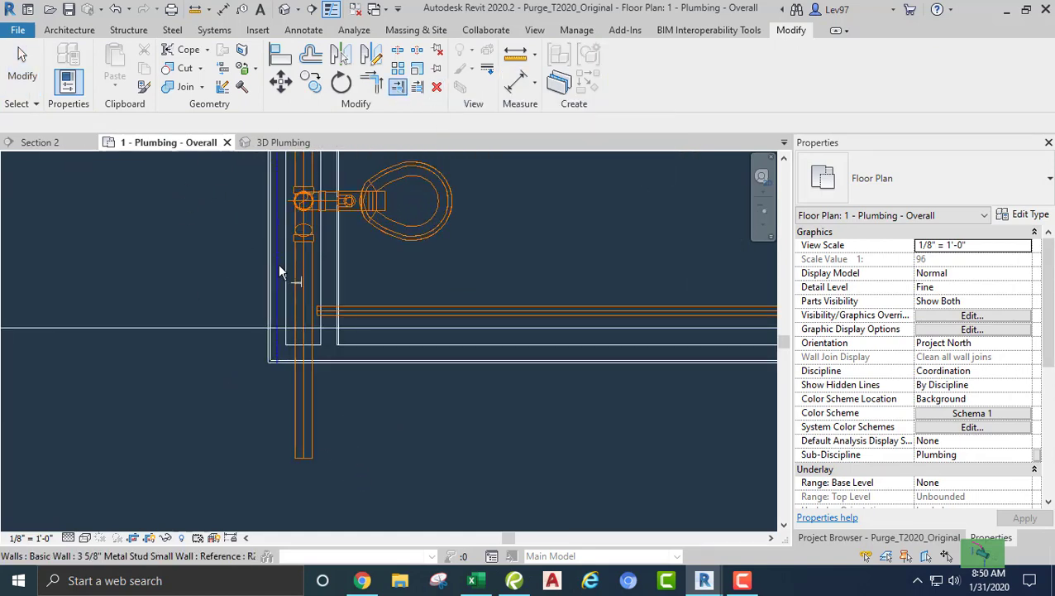
{"action": "left_click", "coordinate": [303, 269]}
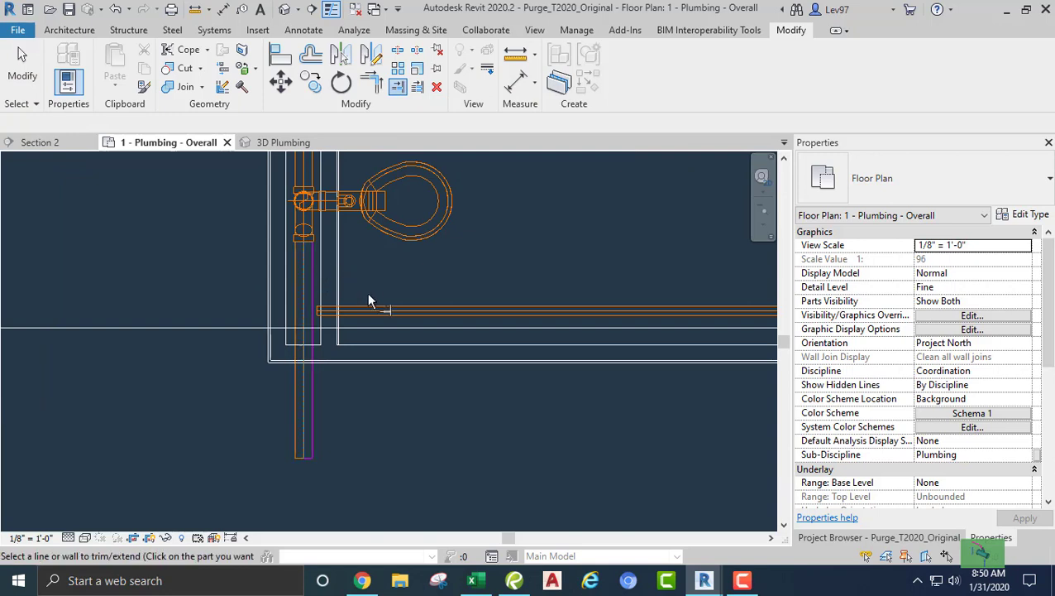
{"action": "left_click", "coordinate": [395, 308]}
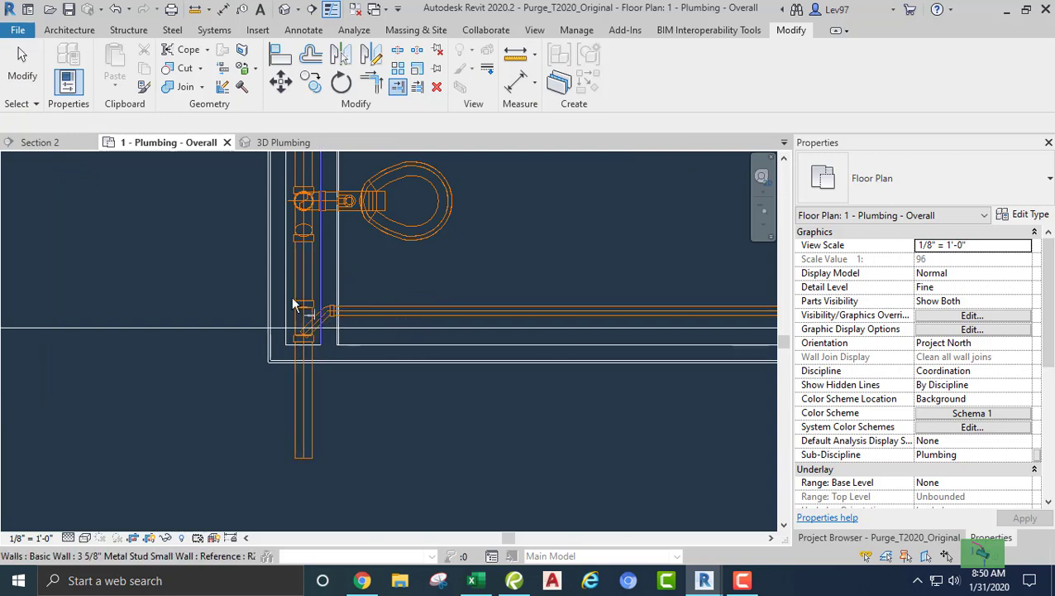
{"action": "key", "text": "Escape"}
Inspect the properties of the 4" main's outlet pipe past the lavatory branch connection, including its slope, system data and fixture units.
{"action": "middle_click_drag", "start_coordinate": [214, 276], "coordinate": [292, 425]}
{"action": "scroll", "coordinate": [232, 297], "scroll_direction": "down", "scroll_amount": 2}
{"action": "scroll", "coordinate": [292, 425], "scroll_direction": "up", "scroll_amount": 4}
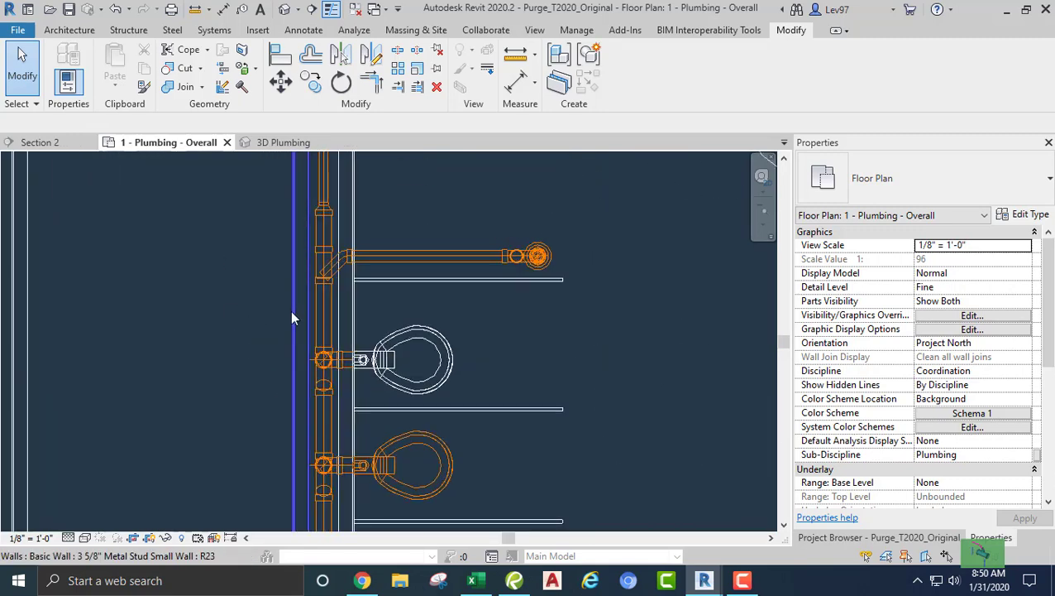
{"action": "scroll", "coordinate": [276, 386], "scroll_direction": "down", "scroll_amount": 2}
{"action": "middle_click_drag", "start_coordinate": [276, 386], "coordinate": [280, 282]}
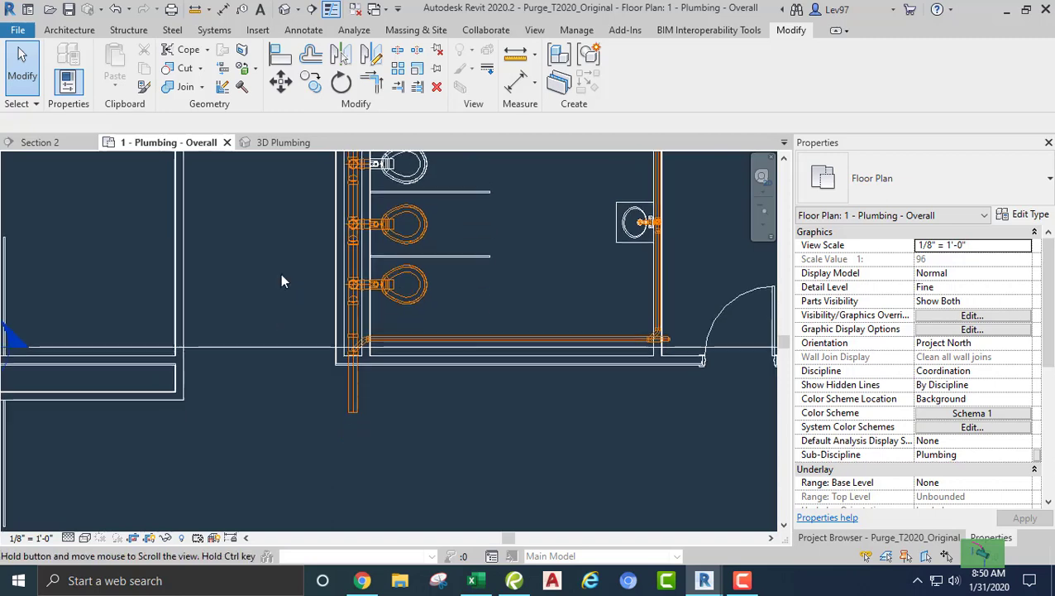
{"action": "left_click", "coordinate": [355, 388]}
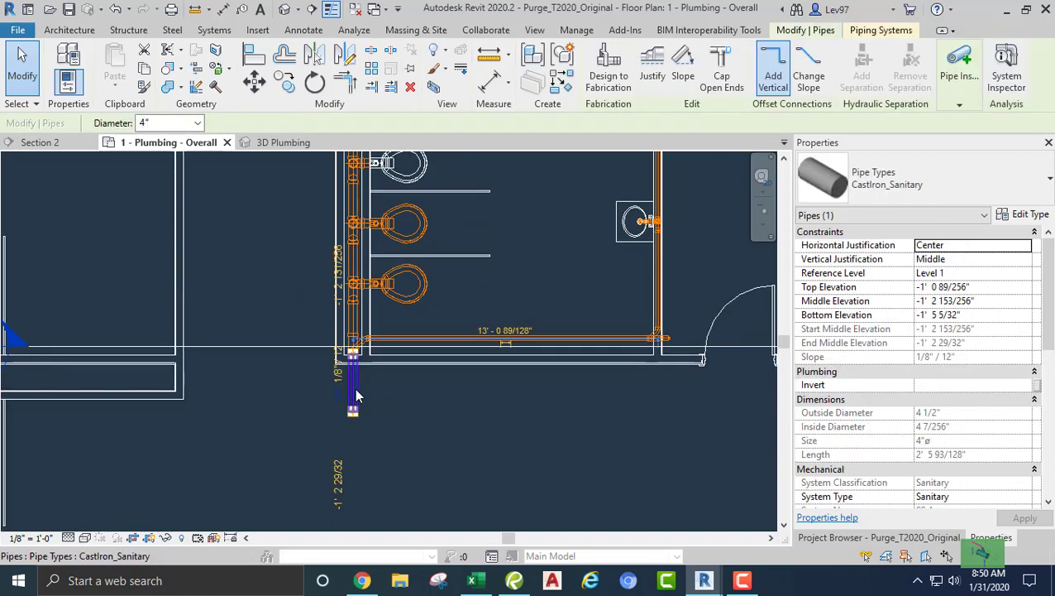
{"action": "middle_click_drag", "start_coordinate": [557, 446], "coordinate": [479, 381]}
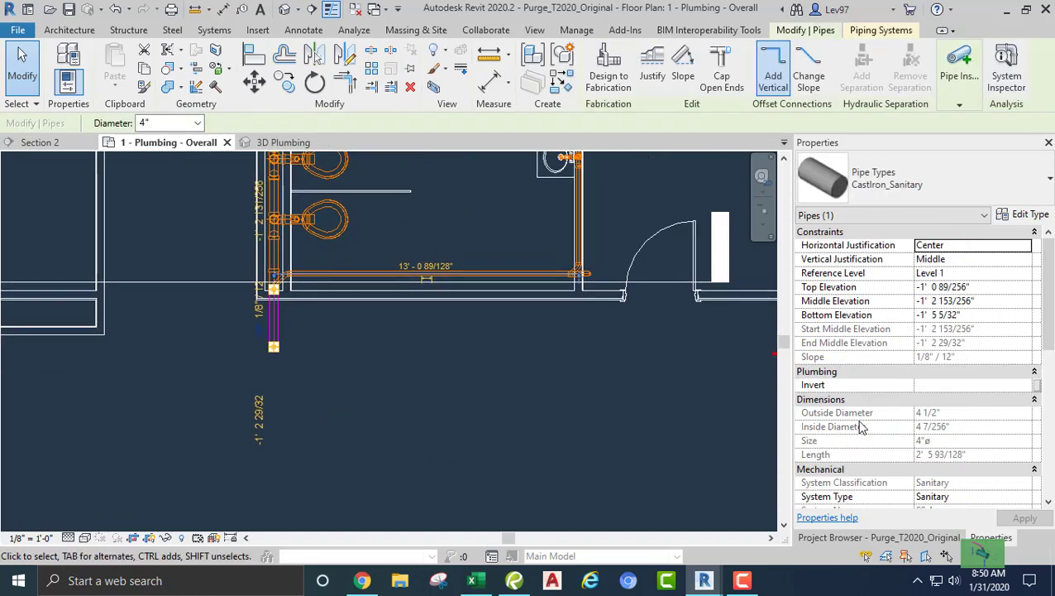
{"action": "scroll", "coordinate": [863, 409], "scroll_direction": "down", "scroll_amount": 5}
{"action": "scroll", "coordinate": [863, 410], "scroll_direction": "down", "scroll_amount": 3}
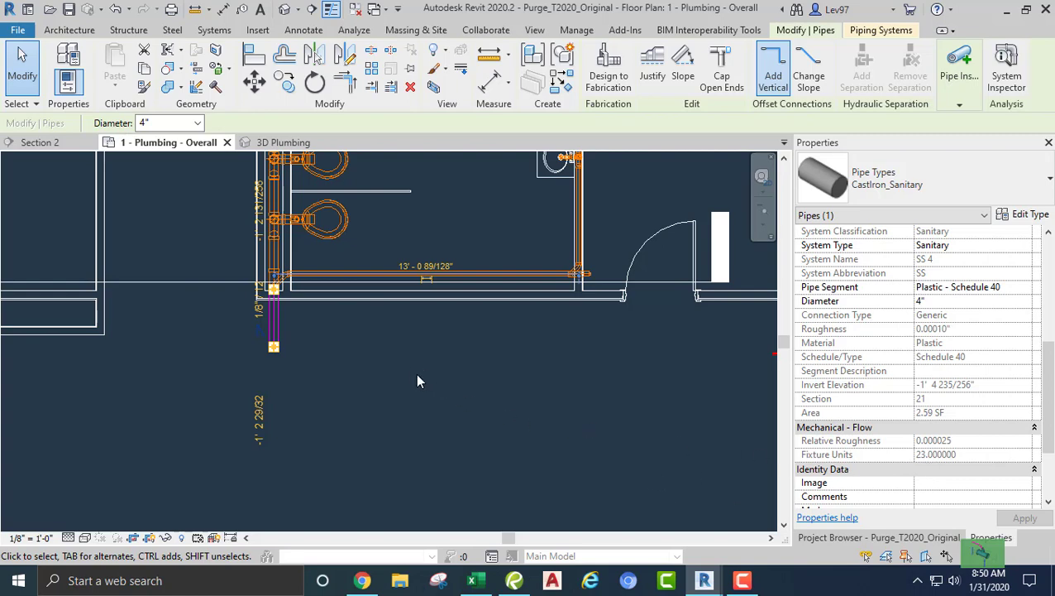
{"action": "left_click", "coordinate": [396, 354]}
{"action": "middle_click_drag", "start_coordinate": [395, 353], "coordinate": [580, 516]}
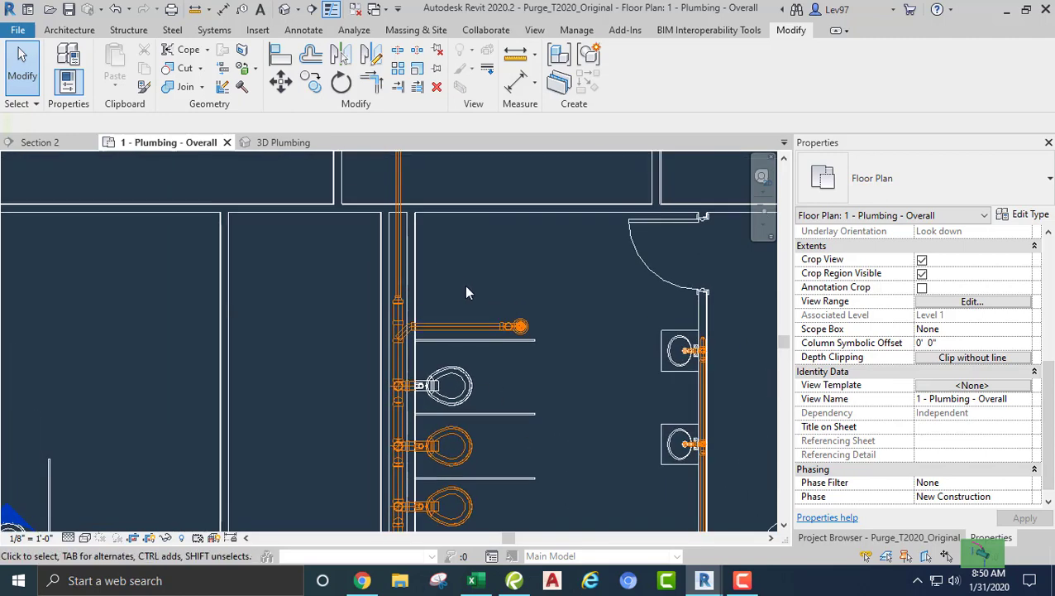
{"action": "scroll", "coordinate": [464, 285], "scroll_direction": "down", "scroll_amount": 1}
{"action": "middle_click_drag", "start_coordinate": [464, 281], "coordinate": [430, 181]}
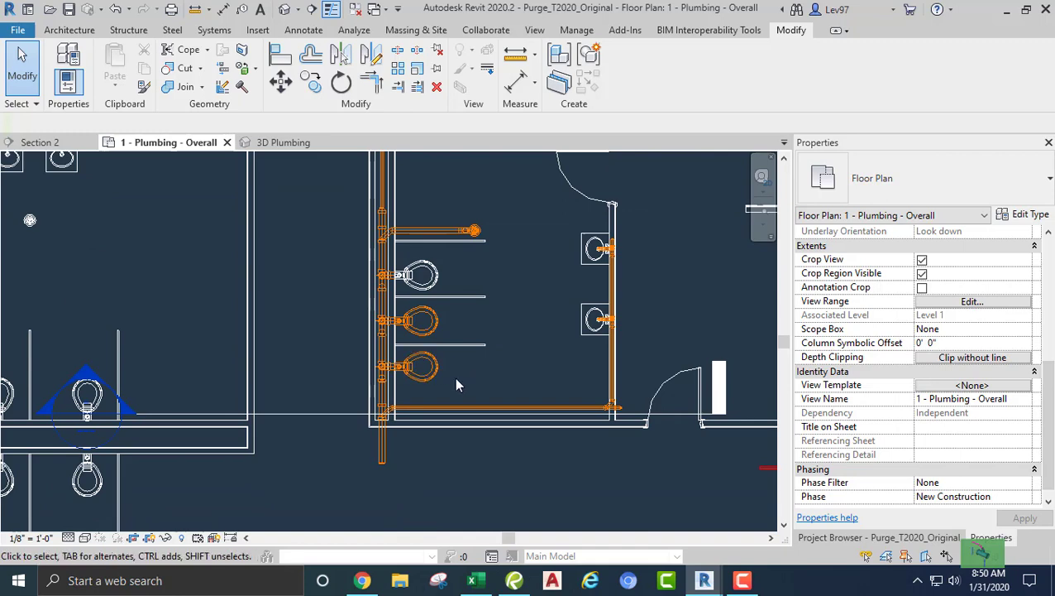
{"action": "middle_click_drag", "start_coordinate": [471, 382], "coordinate": [488, 406]}
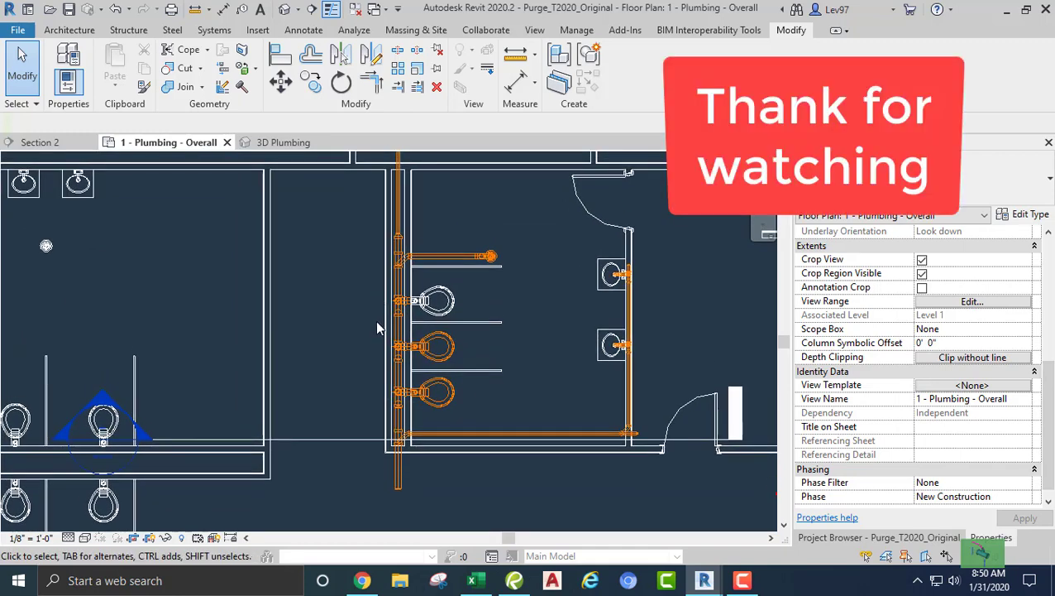